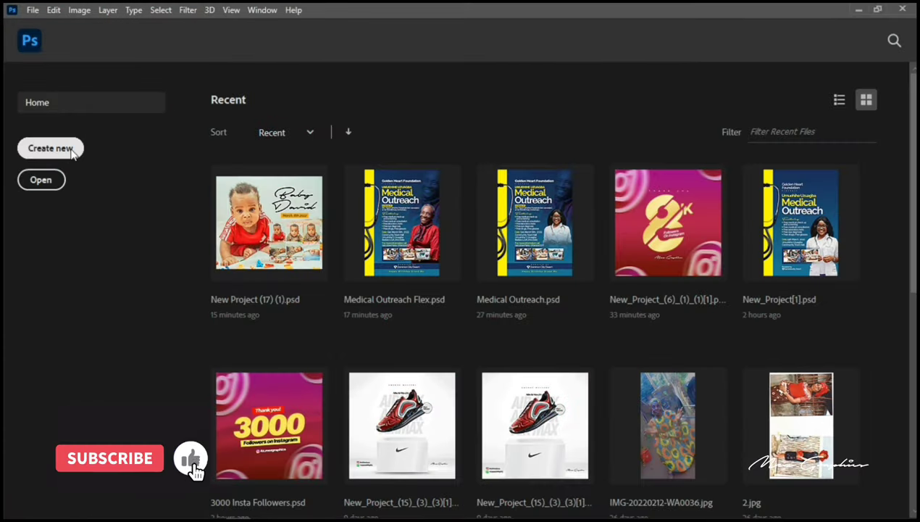
Create a blank white 2000 × 2000 px, 300 ppi document from the pixel grid preset
click(72, 152)
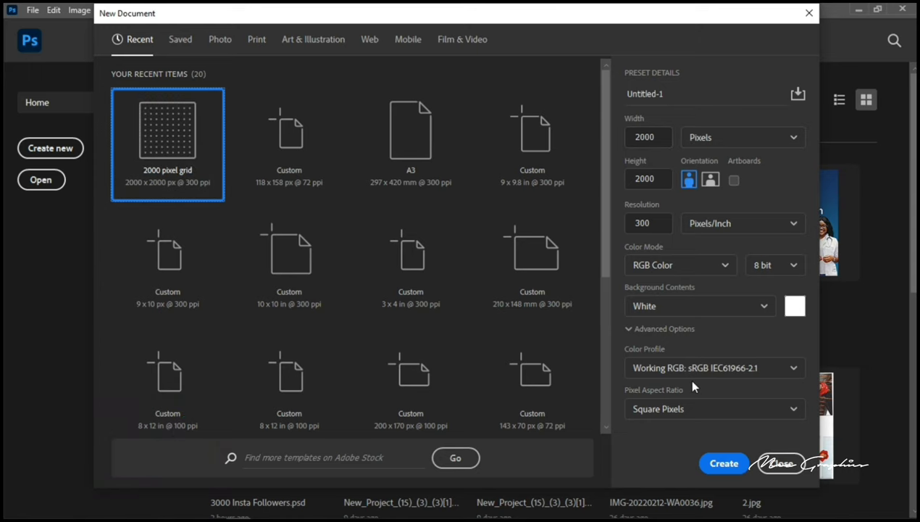
click(719, 463)
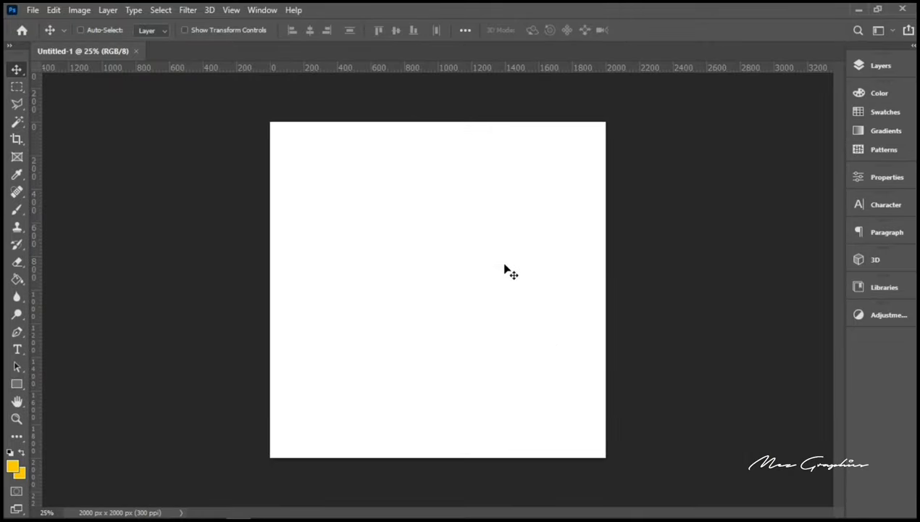
Type an 8 near the canvas centre and set it in Raleway Bold Italic
click(17, 349)
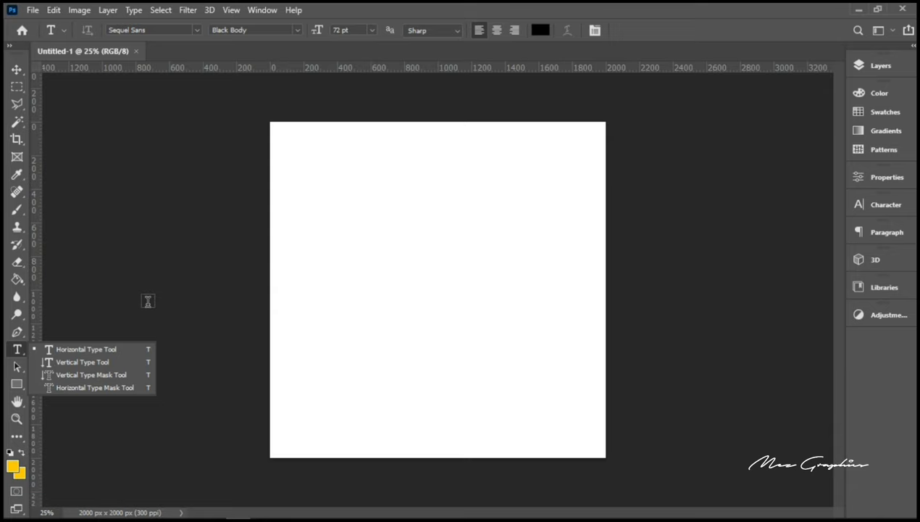
click(379, 289)
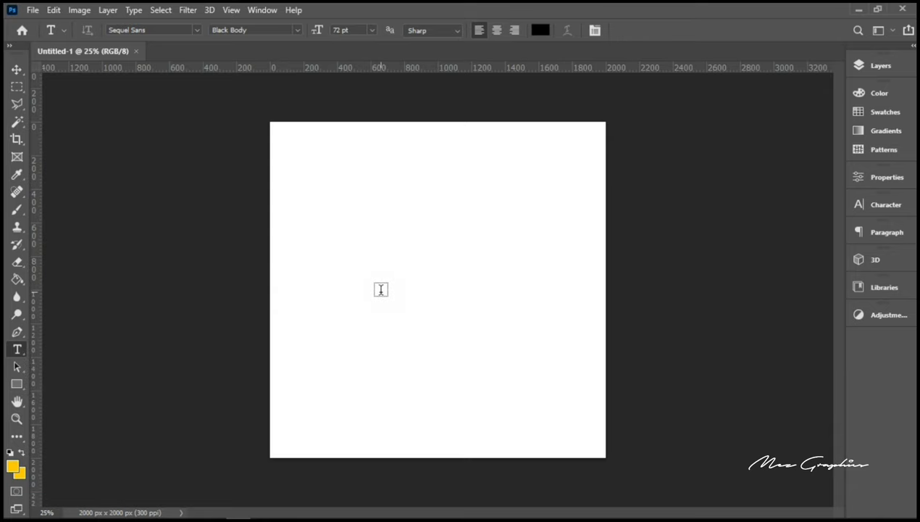
click(380, 290)
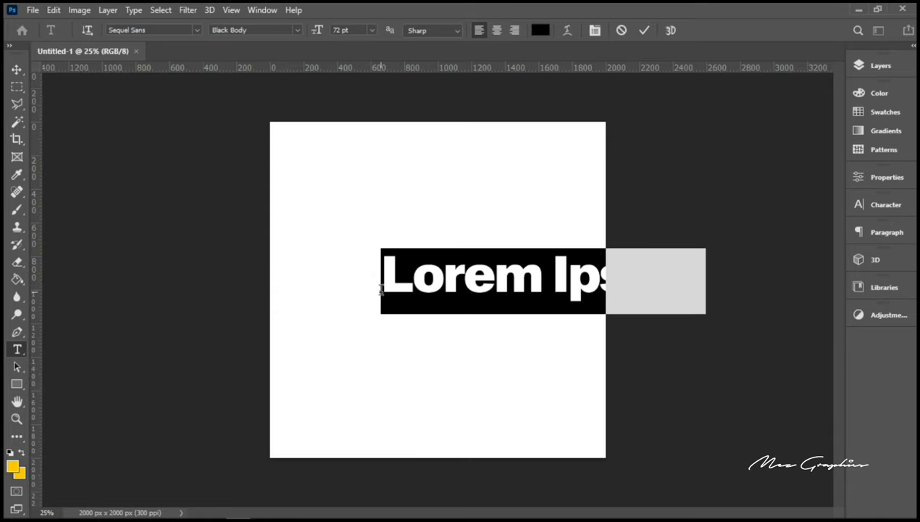
text(8)
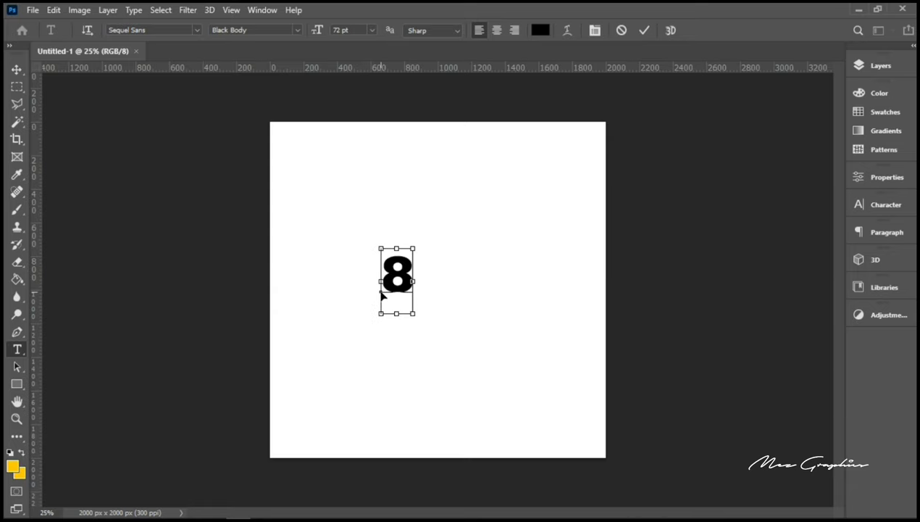
key(ctrl+a)
click(152, 29)
text(rale)
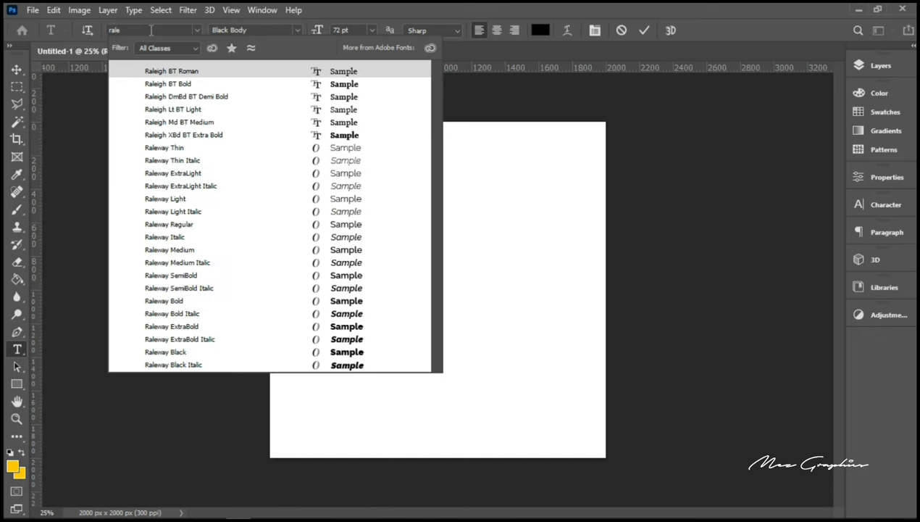
text(way)
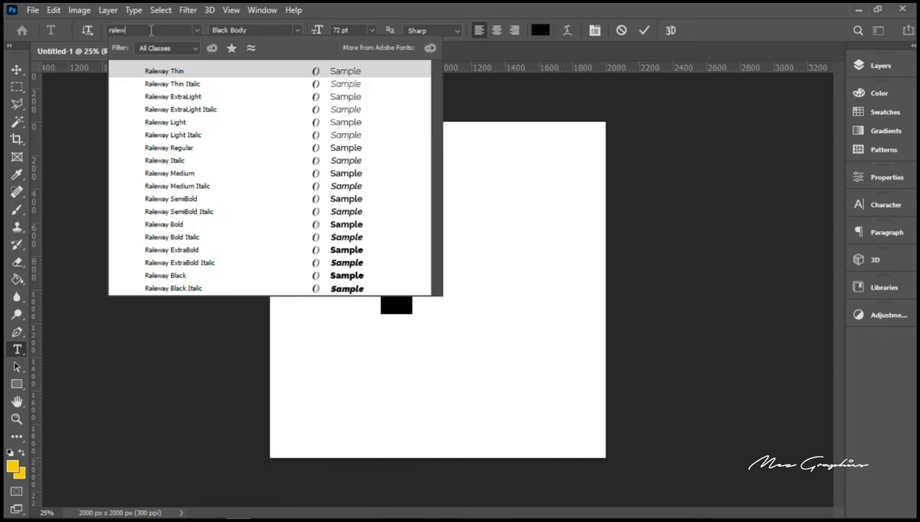
click(217, 279)
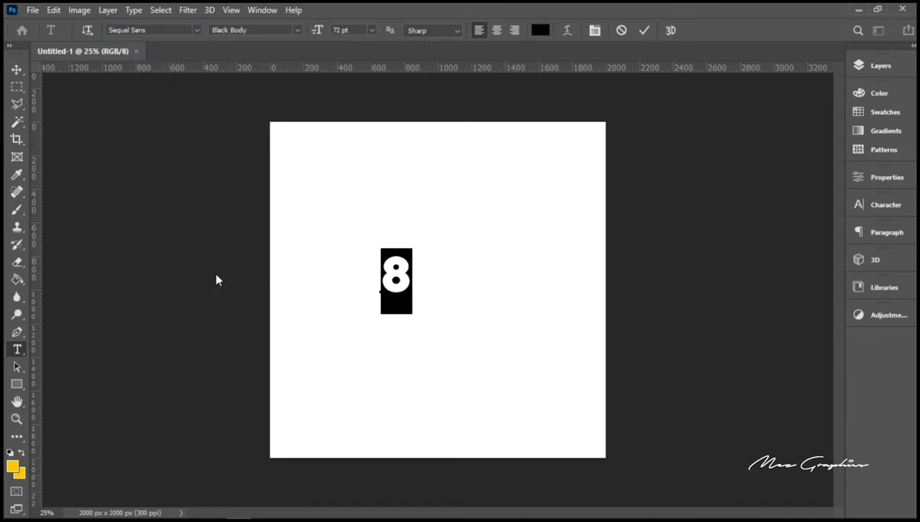
click(295, 30)
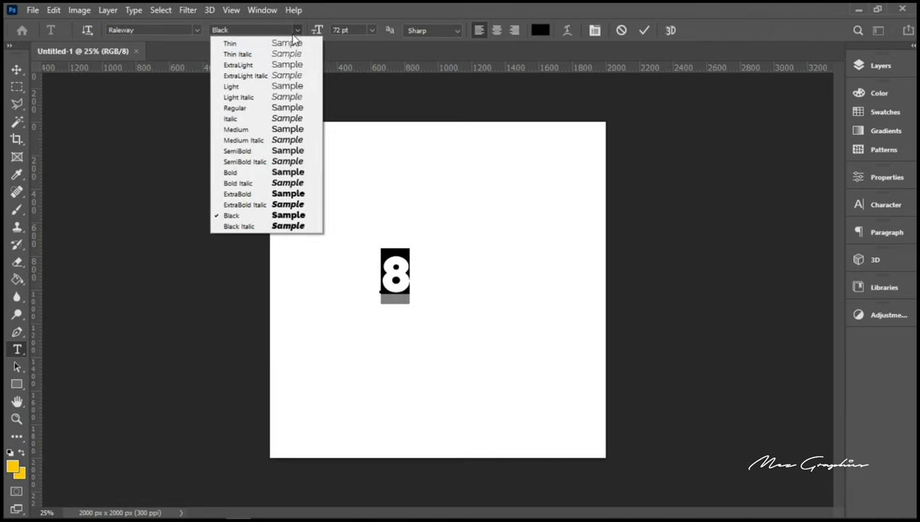
click(274, 185)
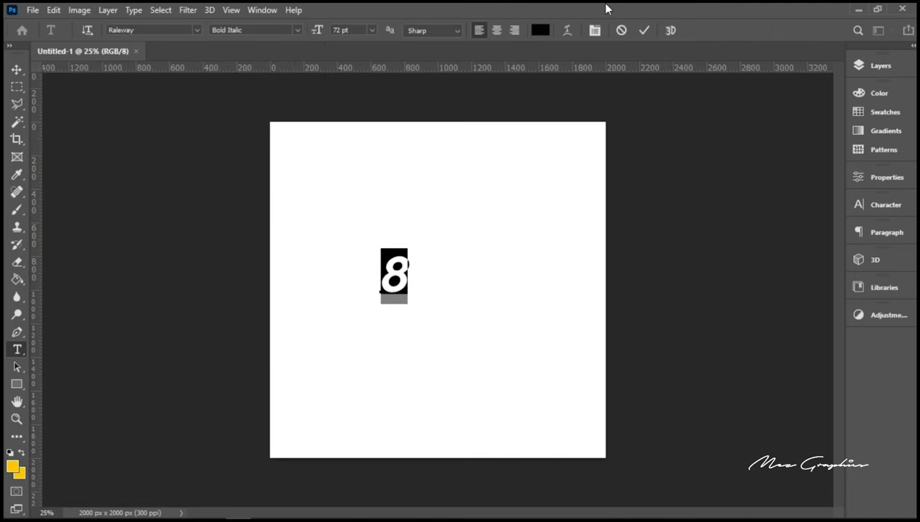
click(641, 30)
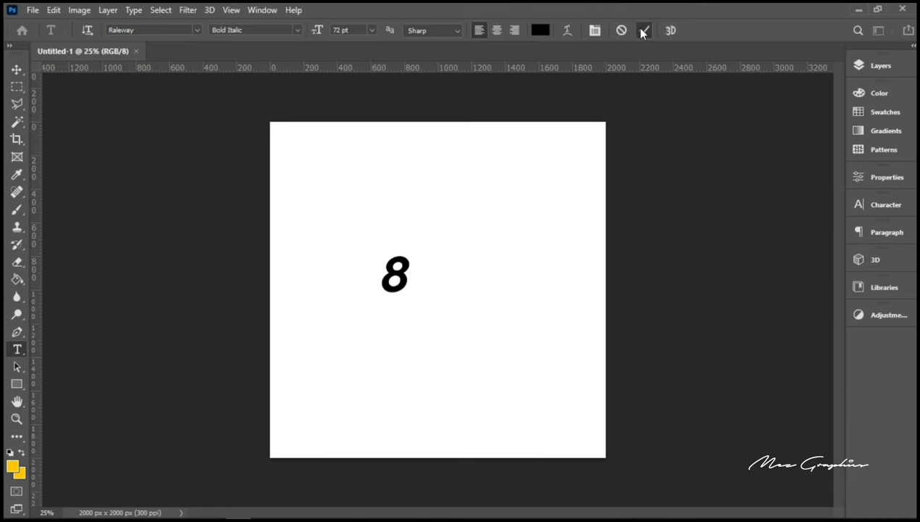
Centre the 8 horizontally and vertically on the canvas
key(ctrl+a)
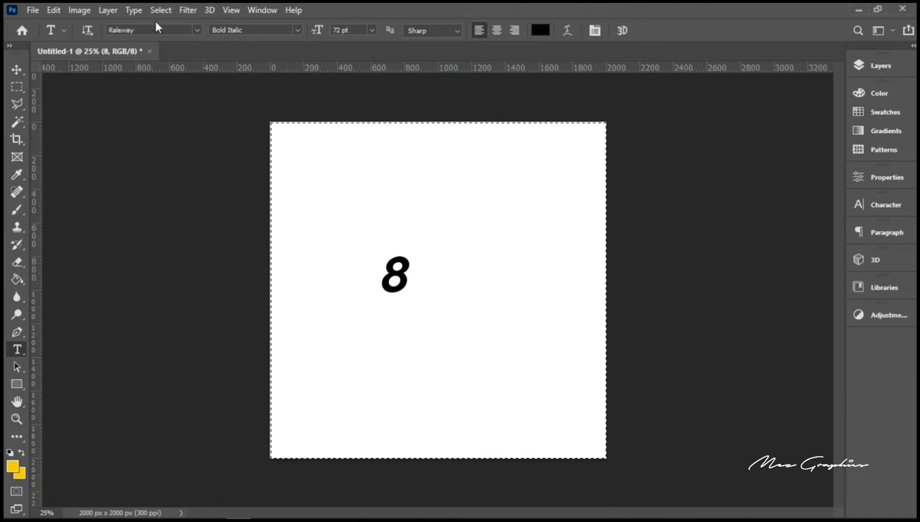
click(16, 69)
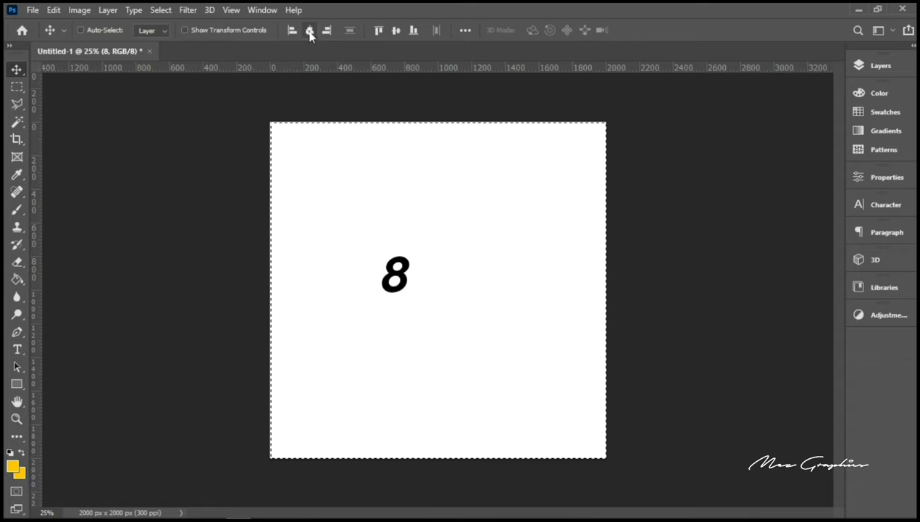
click(310, 30)
click(396, 30)
key(ctrl+d)
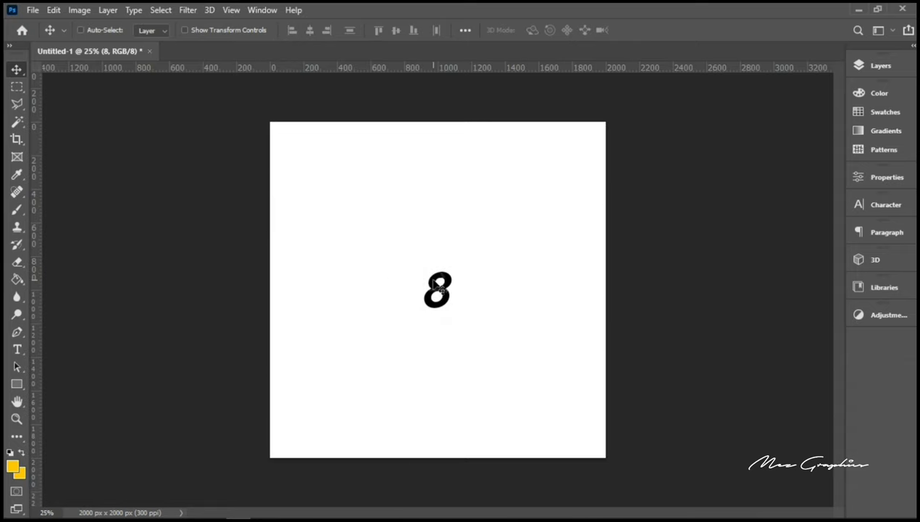
Change the 8 to upright Raleway Bold
double_click(437, 289)
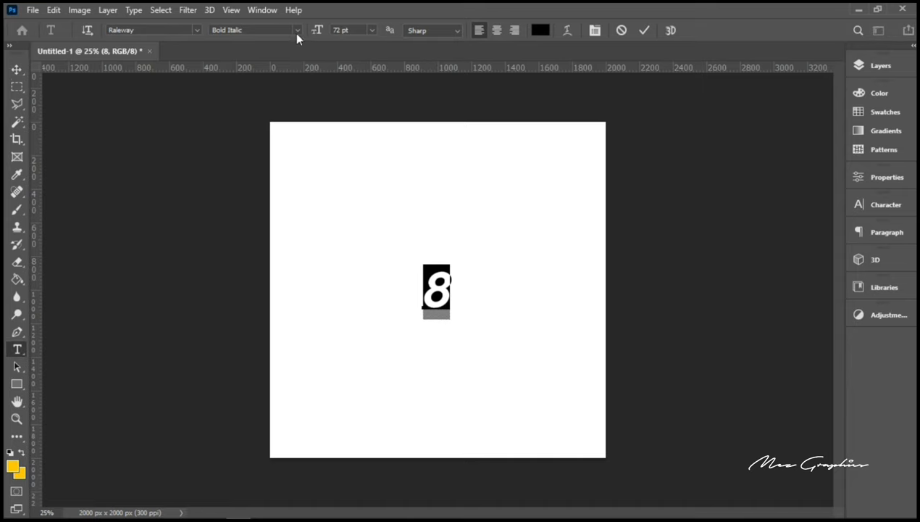
click(294, 30)
click(261, 172)
click(646, 30)
Re-centre the 8 on the canvas and scale it up to about three times its size
key(ctrl+a)
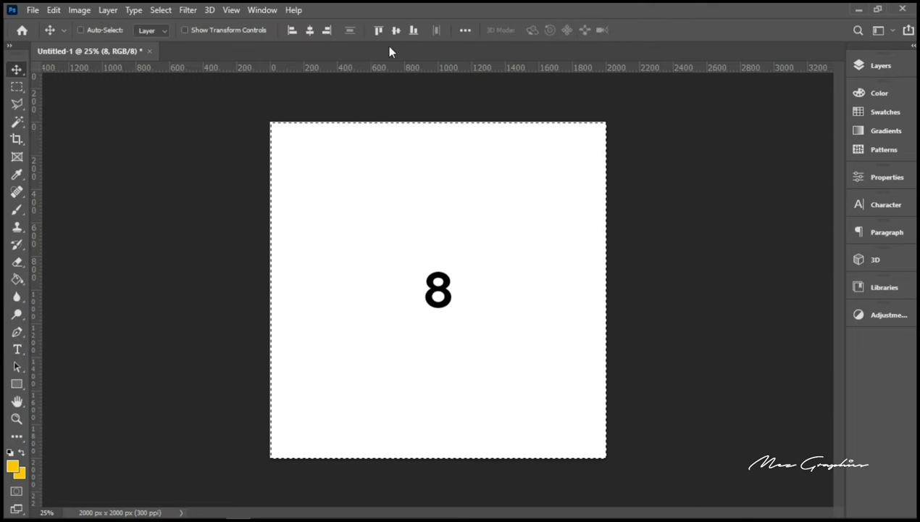
click(313, 33)
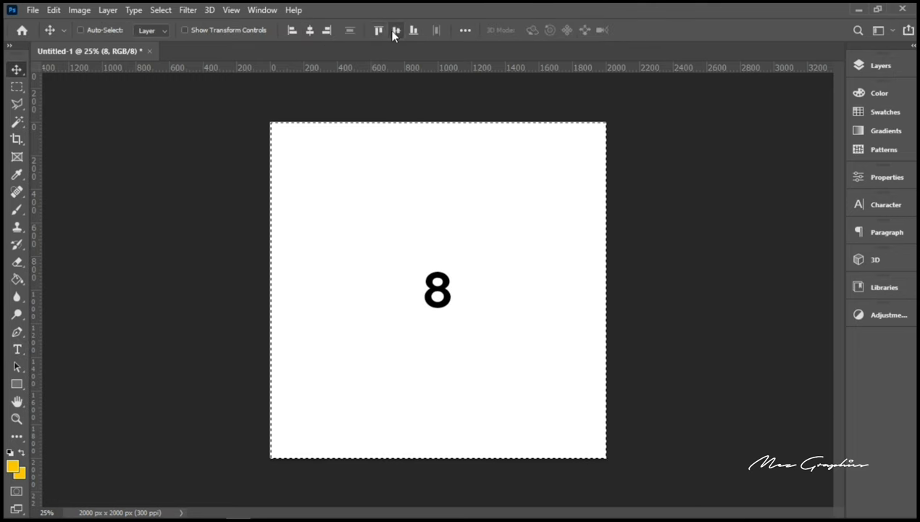
click(395, 32)
key(ctrl+d)
key(ctrl+t)
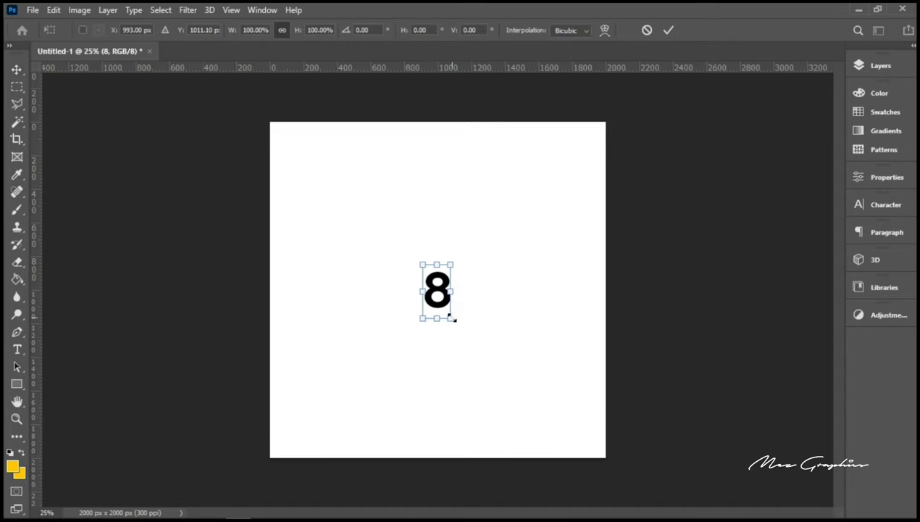
drag(471, 328, 518, 375)
key(Return)
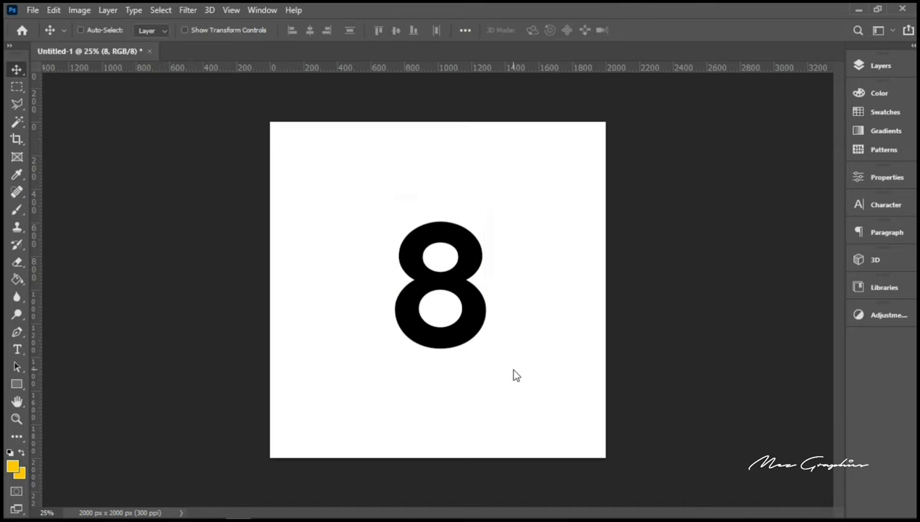
Duplicate the 8 into a 72 pt K placed beside the 8's upper right
key(ctrl+j)
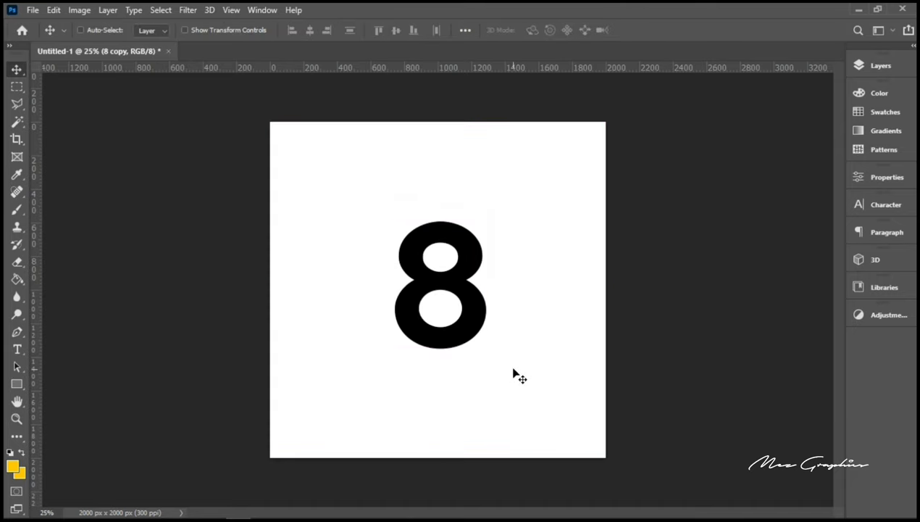
drag(430, 337, 512, 303)
double_click(522, 295)
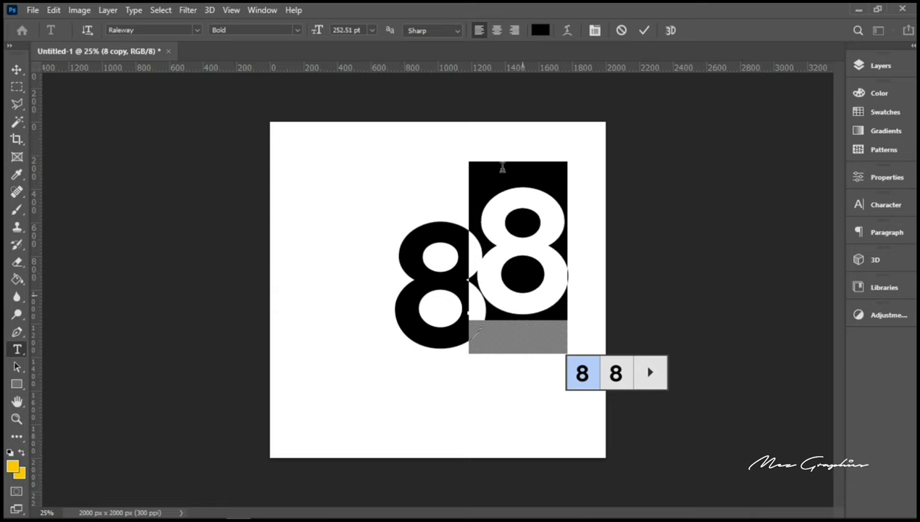
text(k)
drag(554, 247, 496, 219)
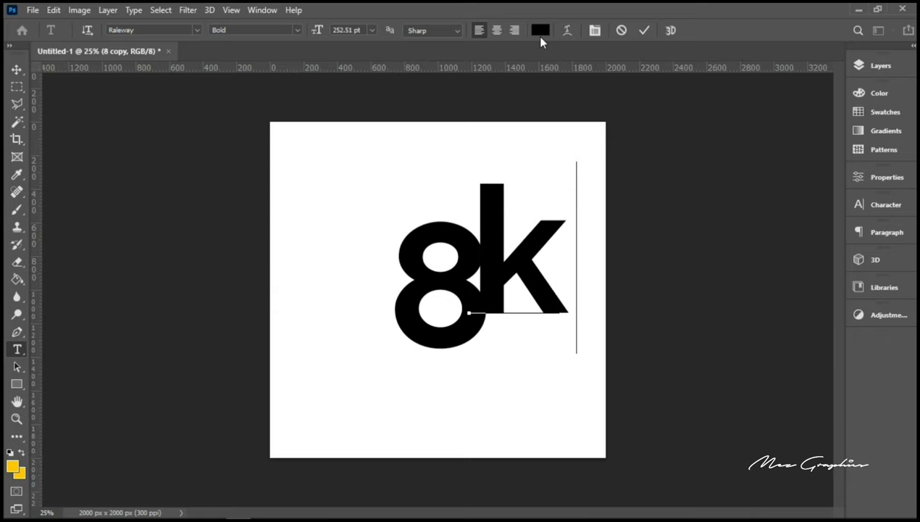
text(K)
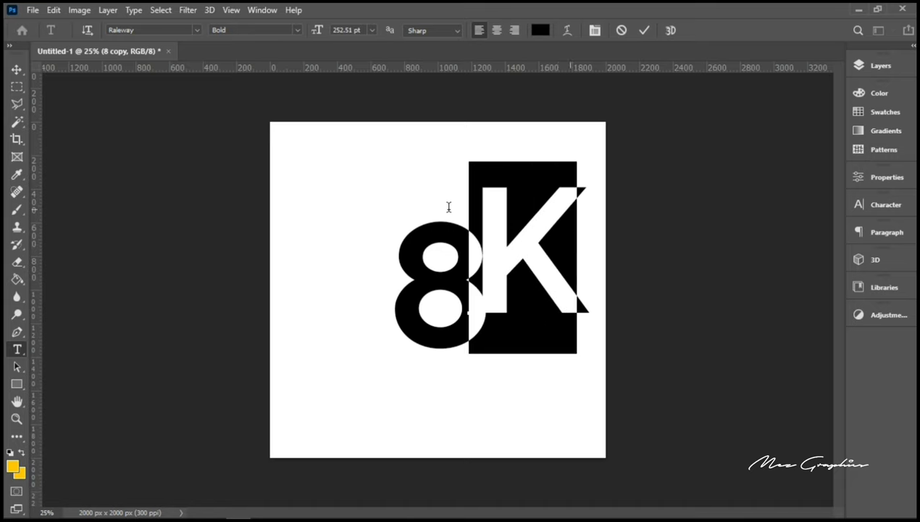
click(371, 30)
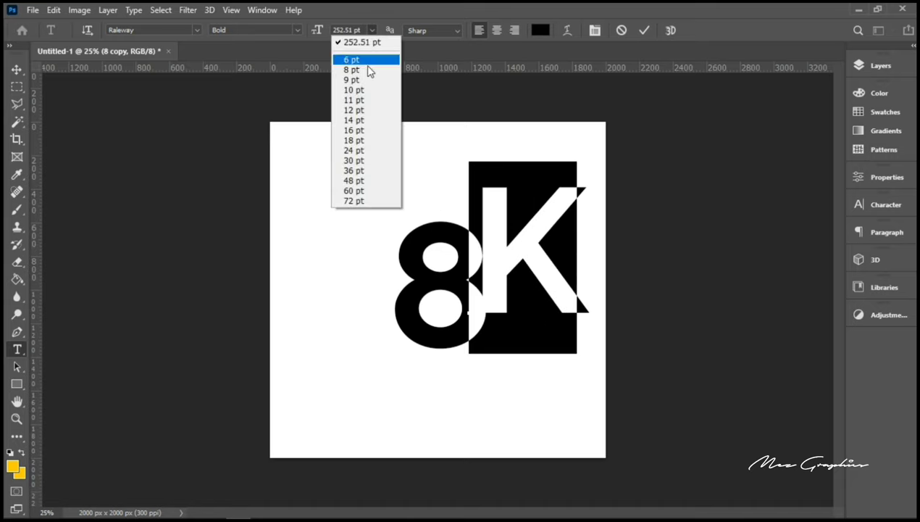
click(380, 201)
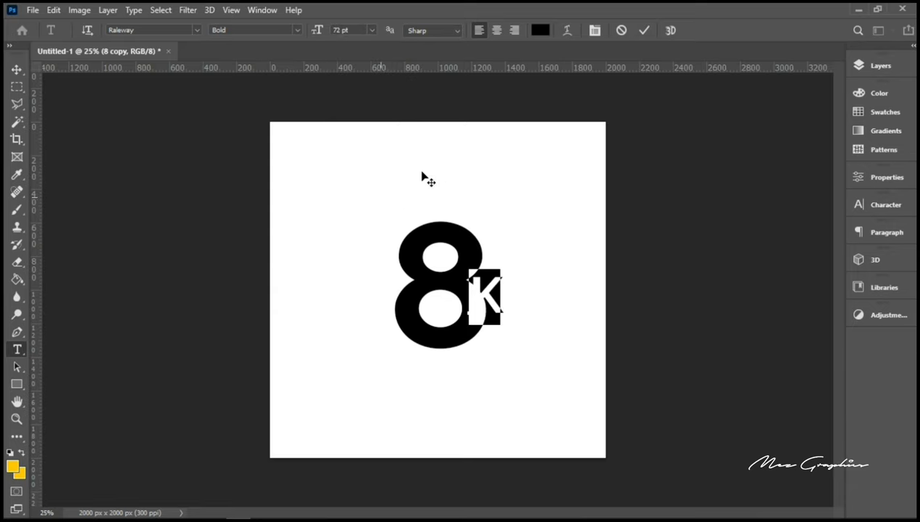
click(647, 34)
key(v)
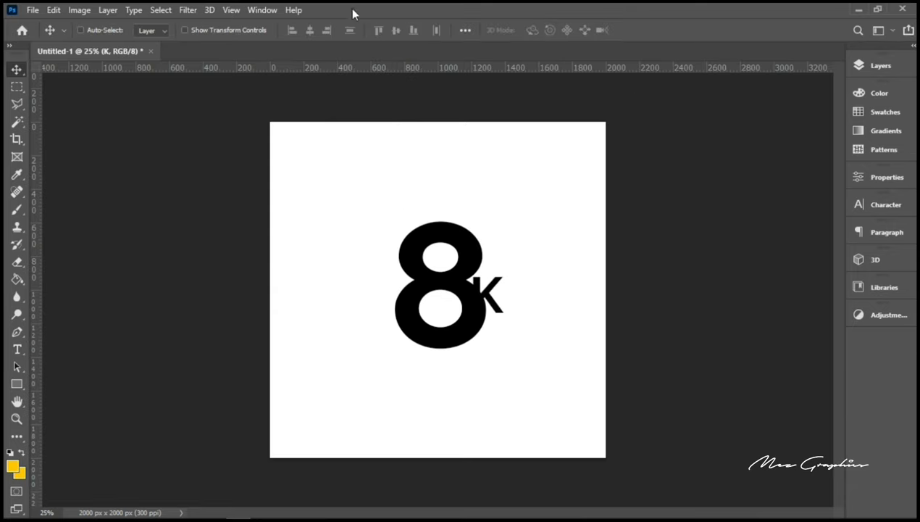
drag(483, 308, 494, 286)
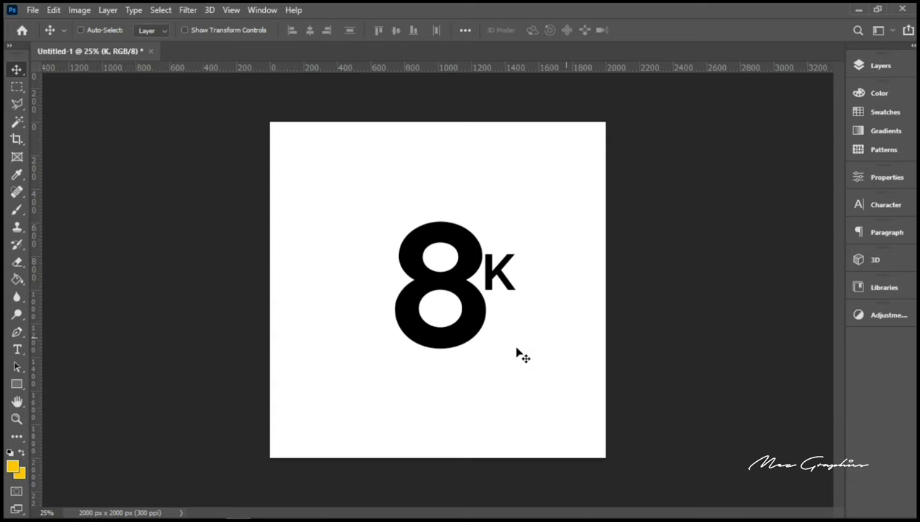
Change the large 8 to Raleway ExtraBold
key(t)
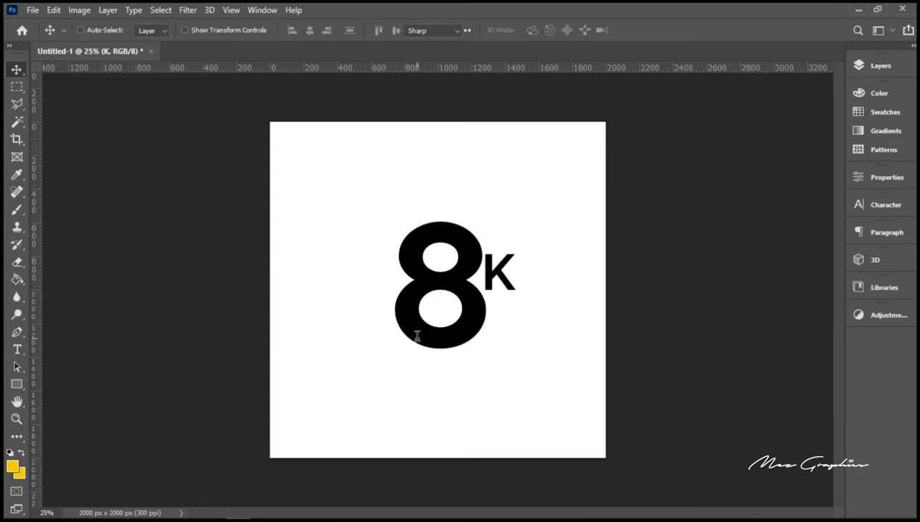
double_click(447, 303)
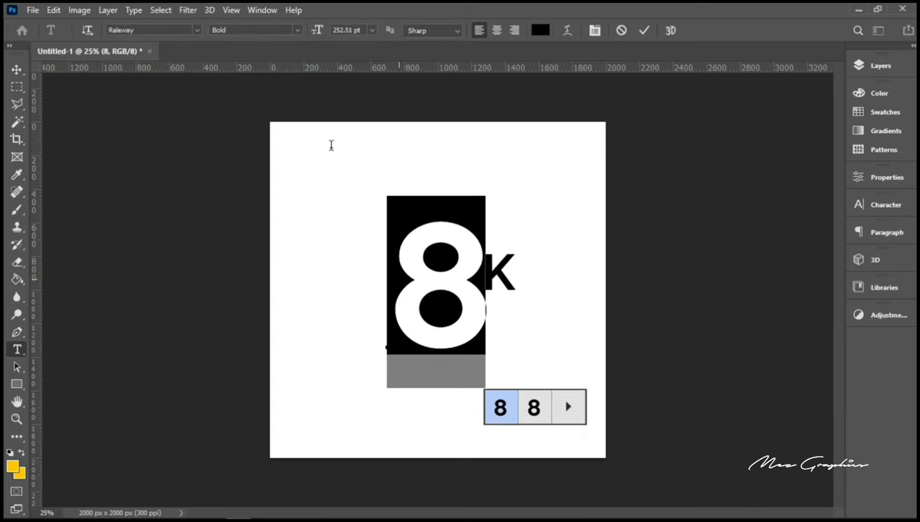
click(297, 32)
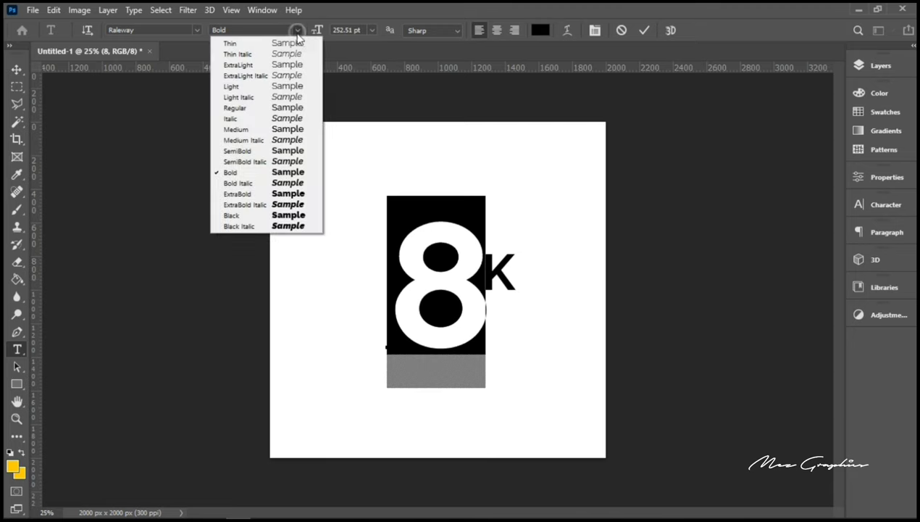
click(289, 195)
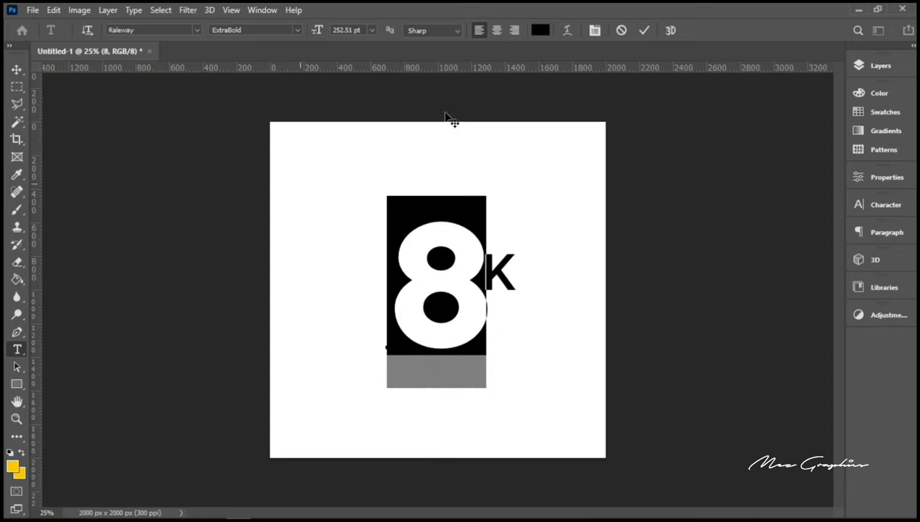
click(644, 31)
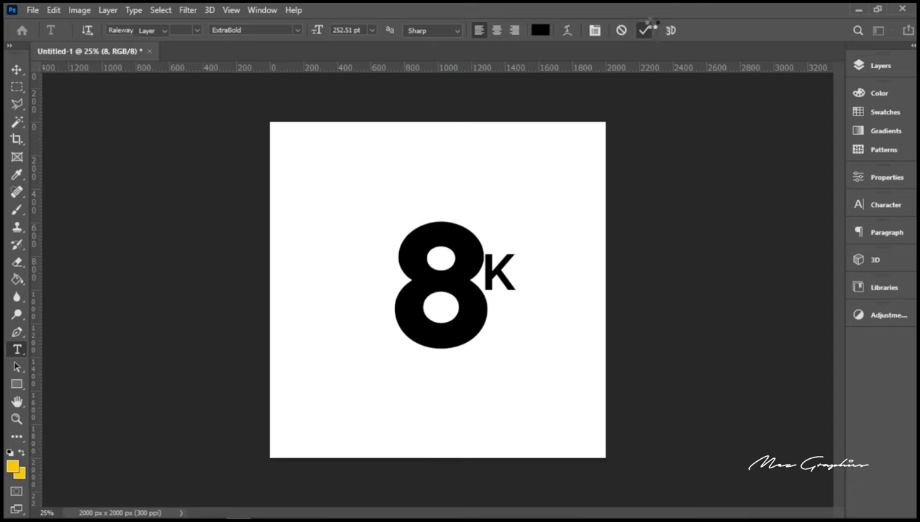
Set the K to Raleway ExtraBold and nudge it slightly right
key(v)
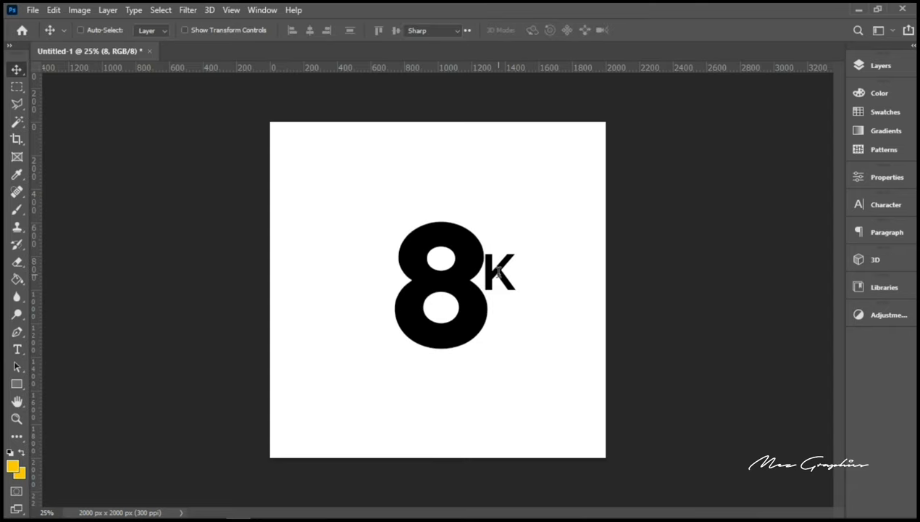
double_click(498, 279)
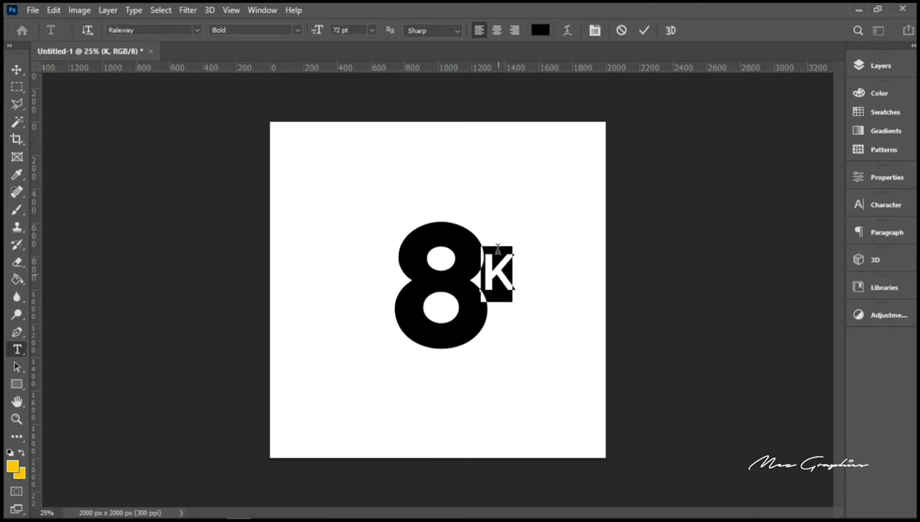
click(301, 31)
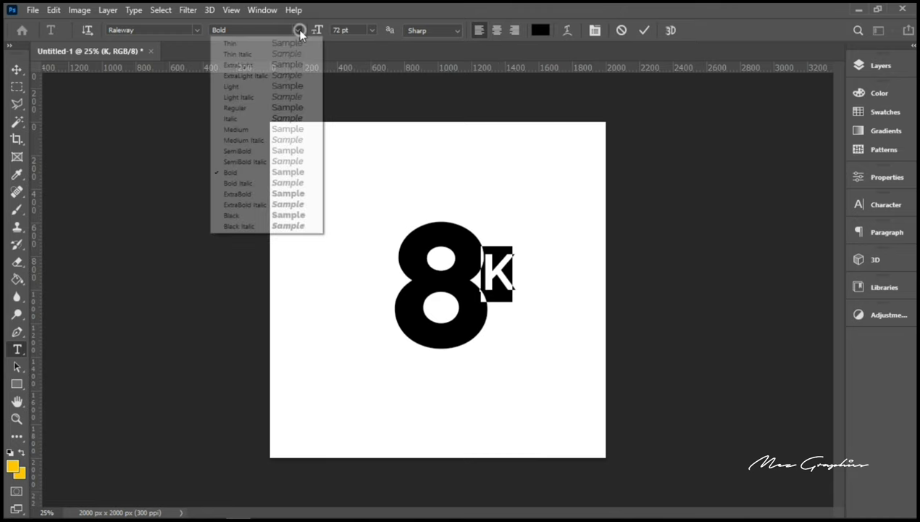
click(303, 193)
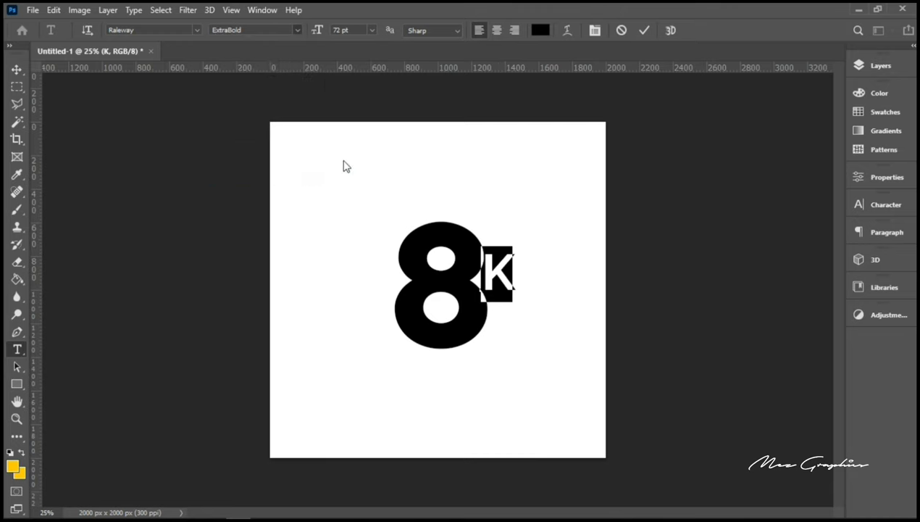
click(646, 30)
key(v)
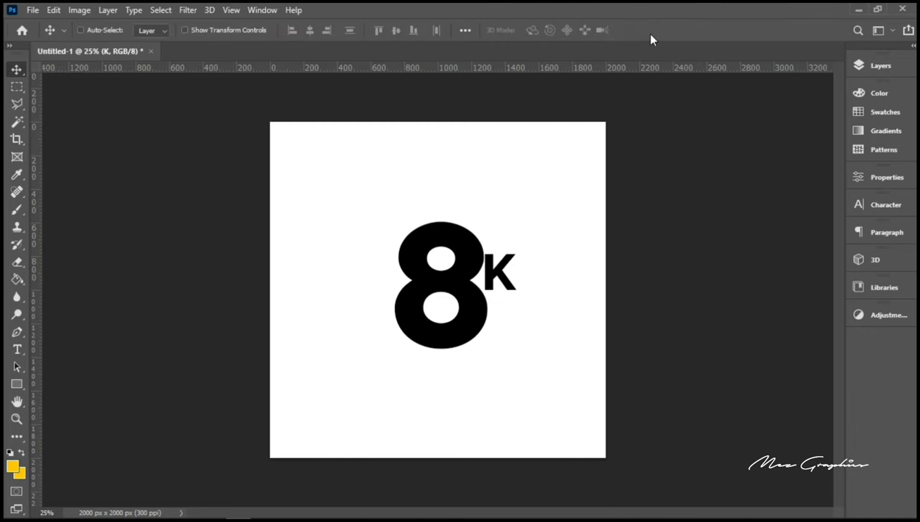
key(Right)
key(Right)
key(Right)
key(Right)
key(Right)
key(Right)
key(Right)
key(Right)
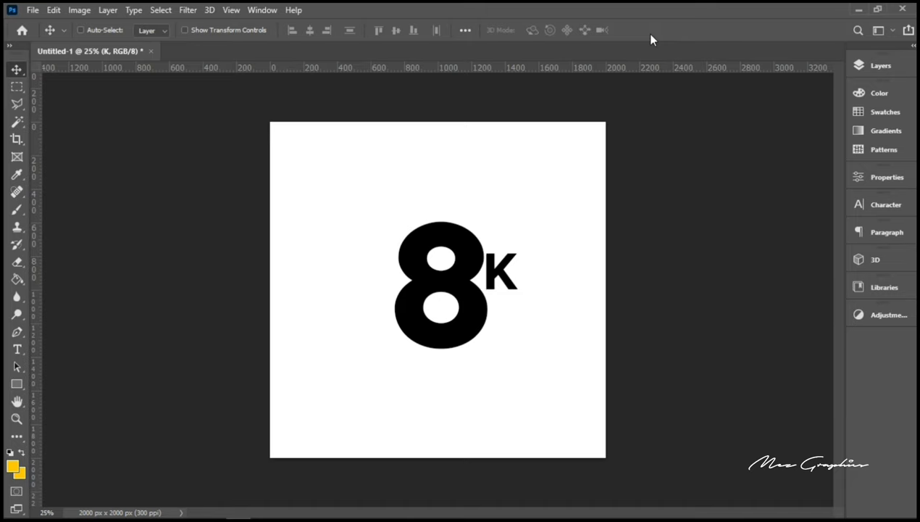
On a new layer, draw a yellow bar across the lower 8 and nudge it into position
key(ctrl+z)
key(ctrl+shift+z)
key(F7)
key(ctrl+shift+alt+n)
key(u)
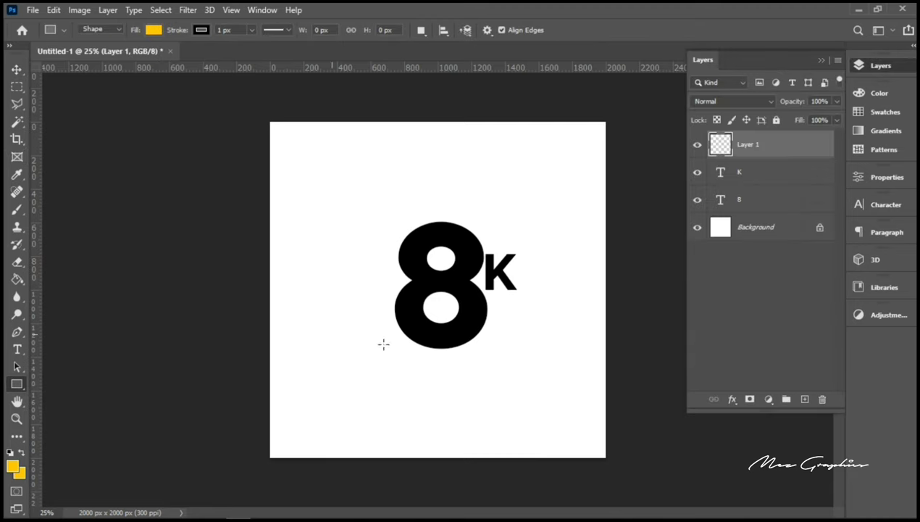
drag(441, 303, 537, 323)
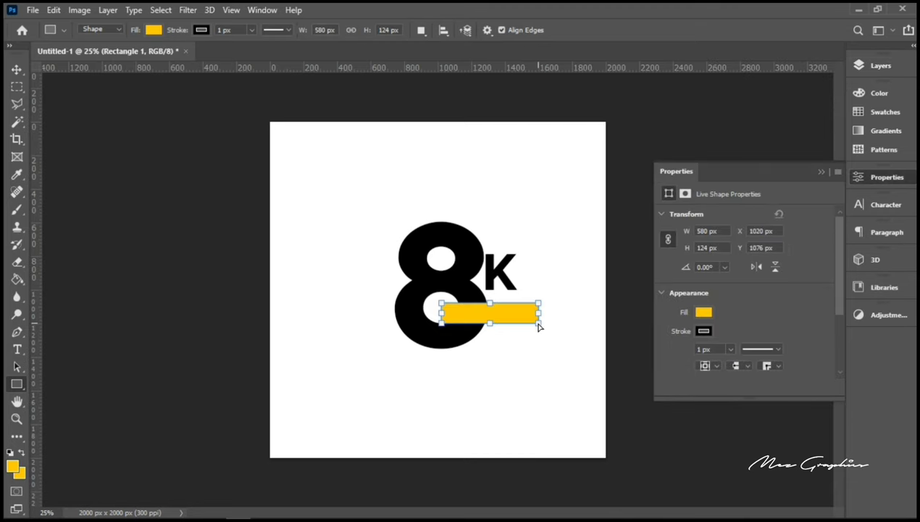
key(ctrl+t)
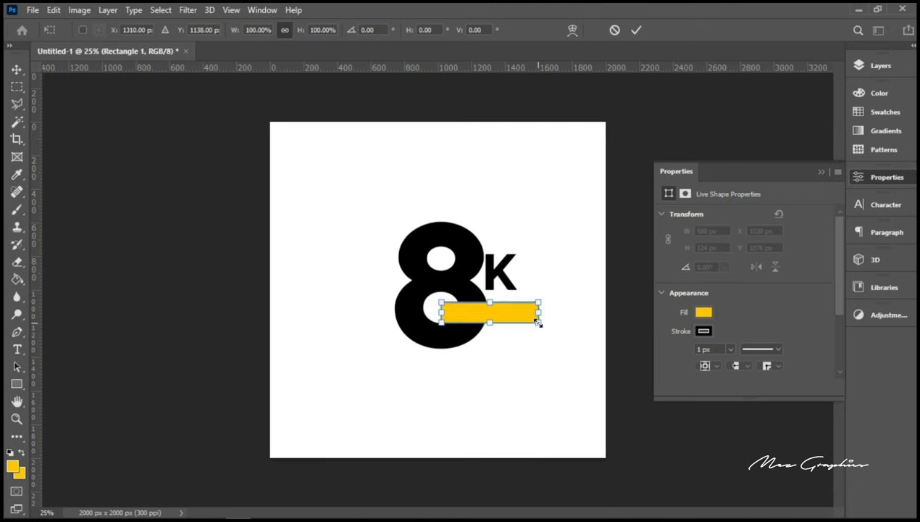
key(Up)
key(Up)
key(Up)
key(Up)
key(Up)
key(Up)
key(Up)
key(Up)
key(Up)
key(Up)
key(Up)
key(Up)
key(Up)
key(Up)
key(Up)
key(Up)
key(Up)
key(Up)
key(Up)
key(Up)
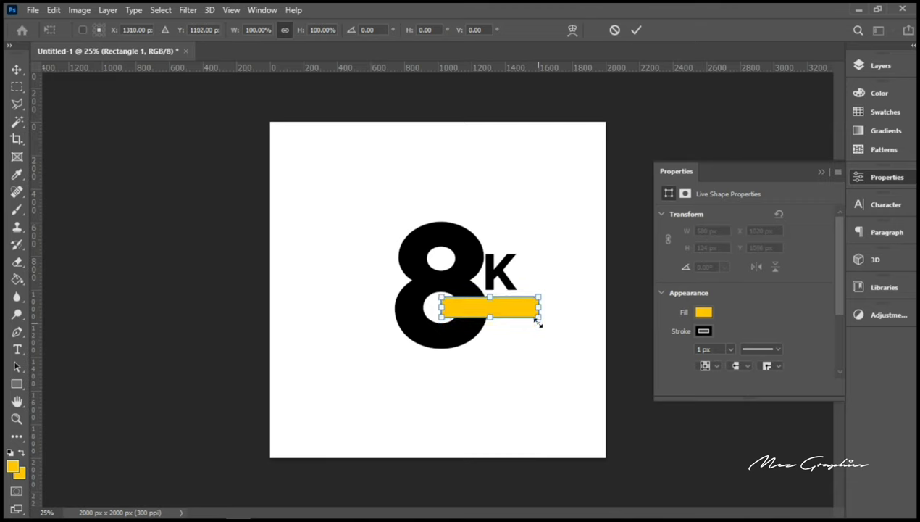
key(Down)
key(Down)
key(Down)
key(Down)
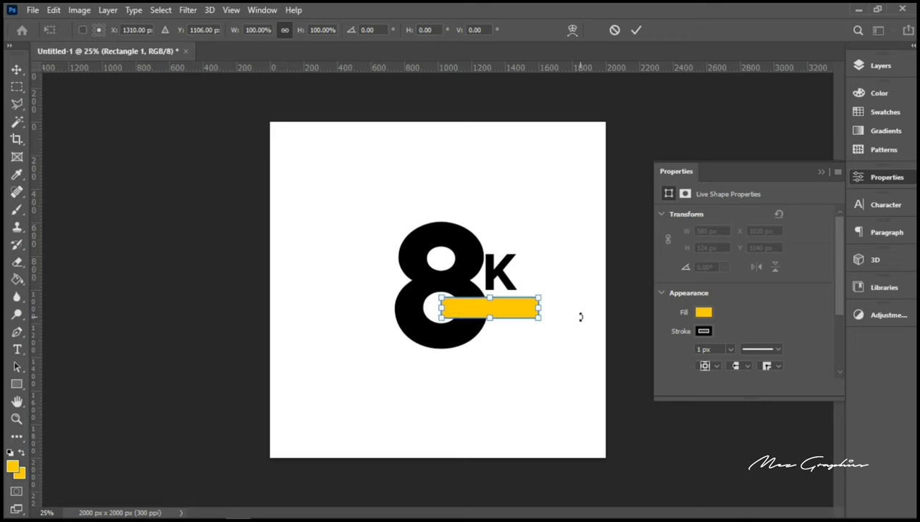
Mask the 8 with the yellow bar's outline, invert the mask, and hide the bar
key(Return)
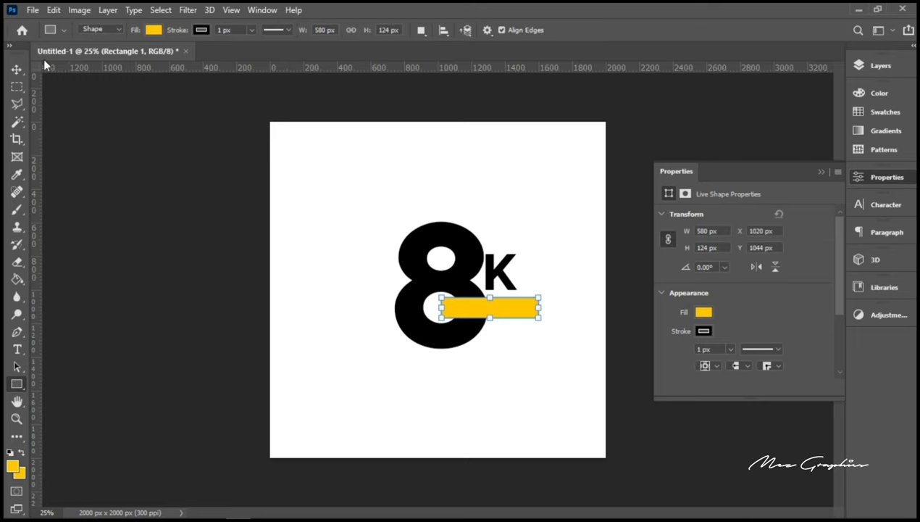
click(16, 70)
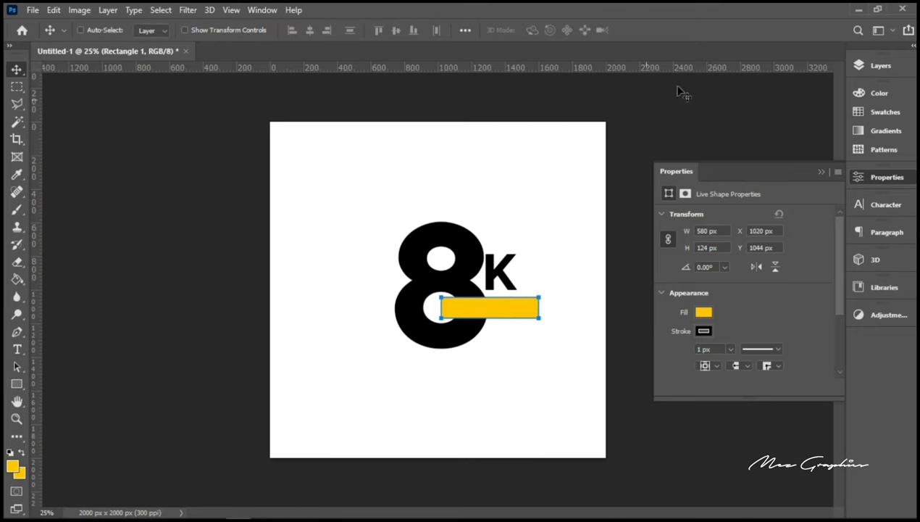
click(862, 68)
key(ctrl)
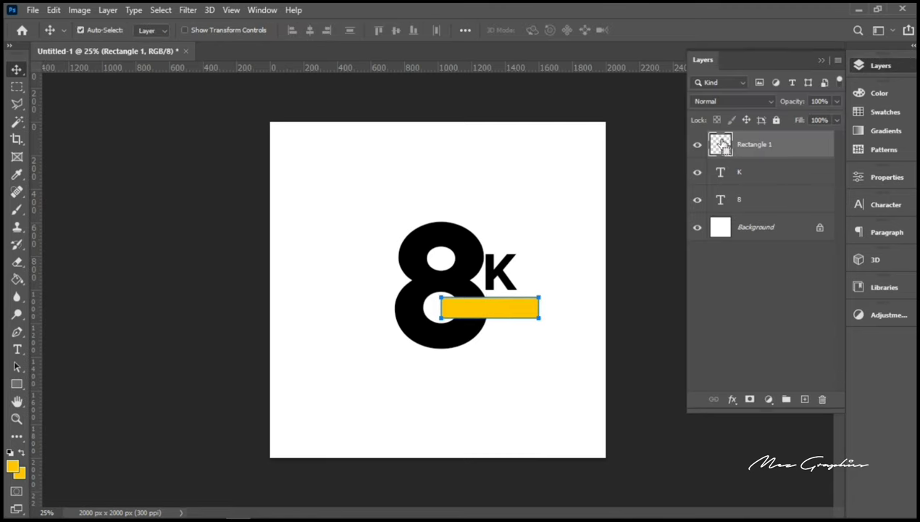
ctrl+click(721, 144)
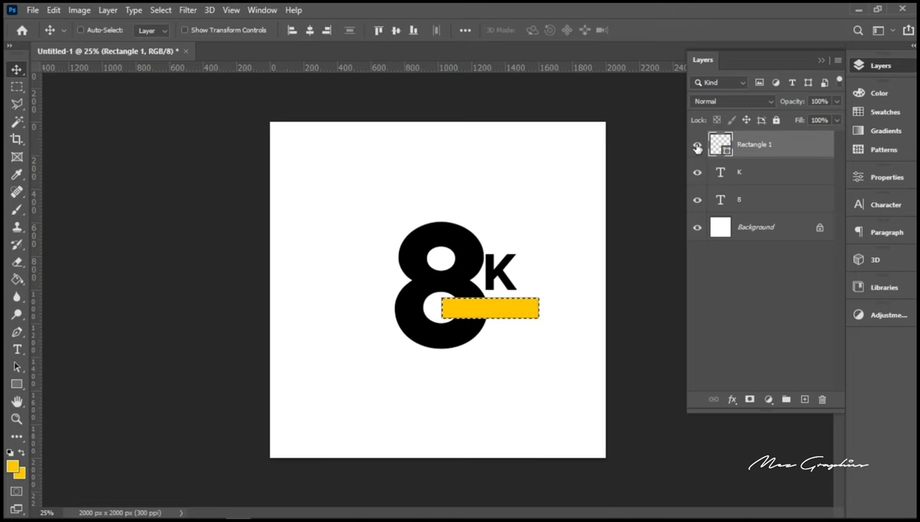
click(697, 144)
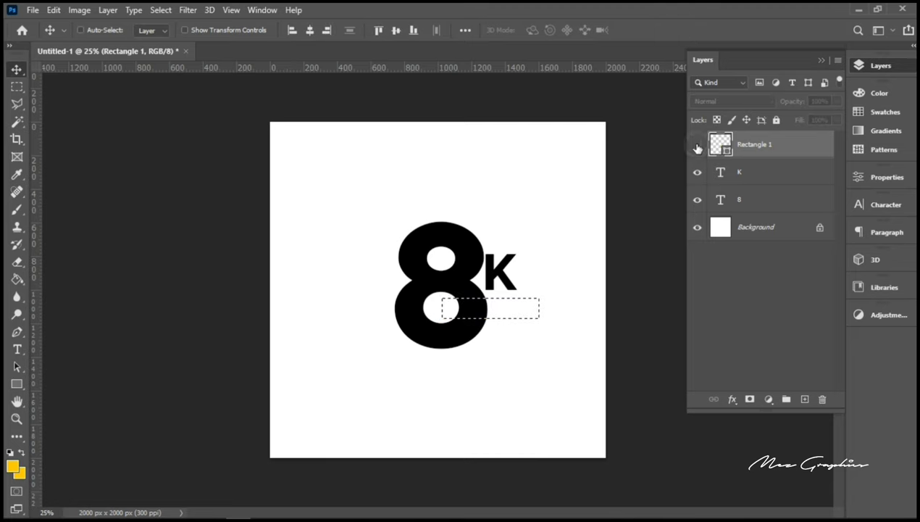
click(748, 204)
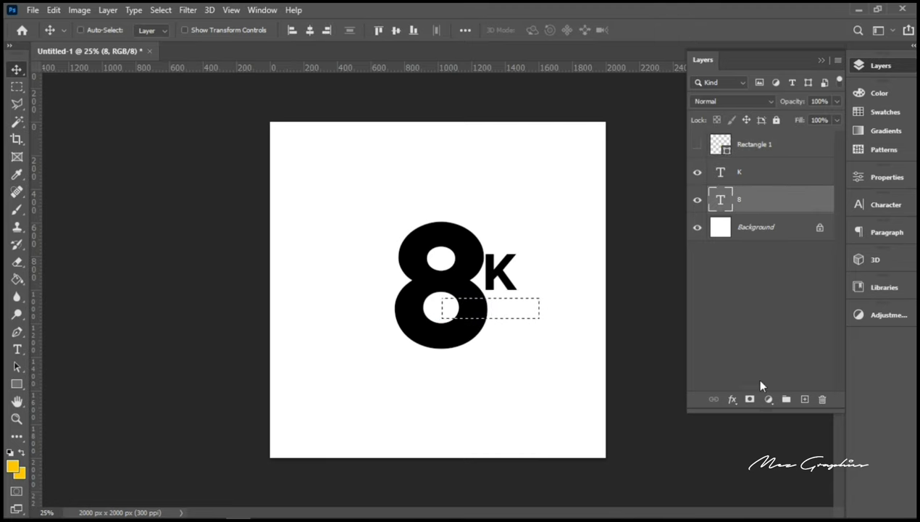
click(750, 399)
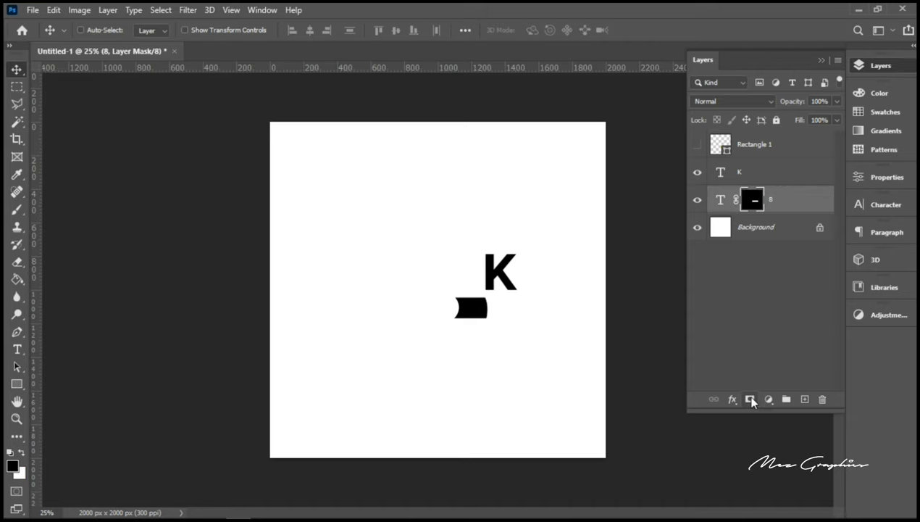
key(ctrl)
key(ctrl+i)
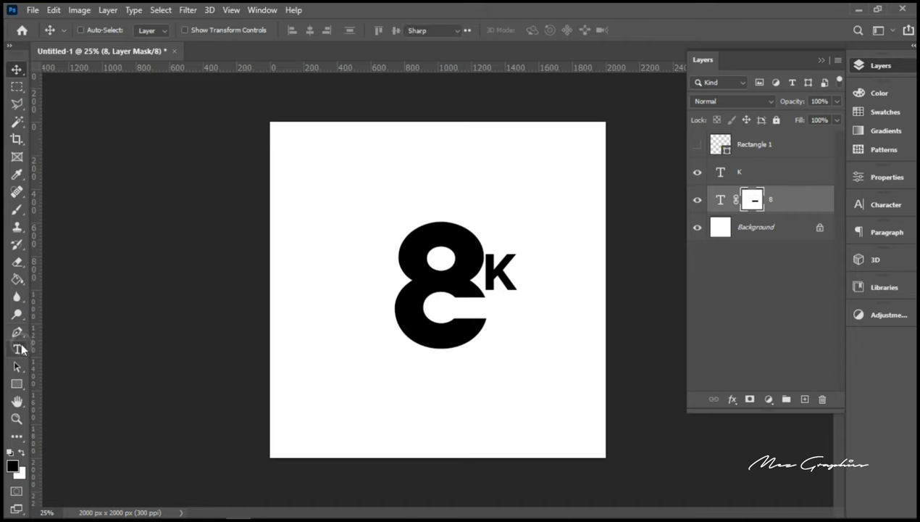
Add a text layer below the 8 reading 'Followers On Instagram'
key(t)
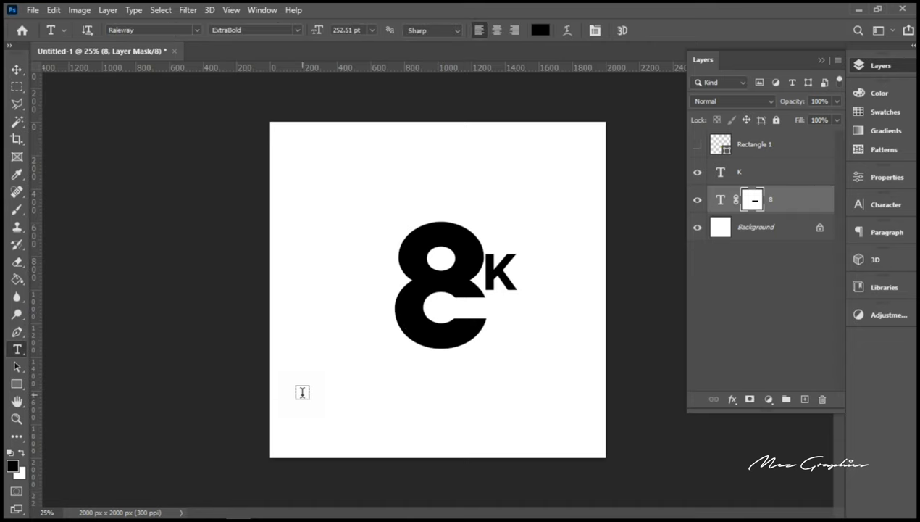
click(302, 391)
click(302, 392)
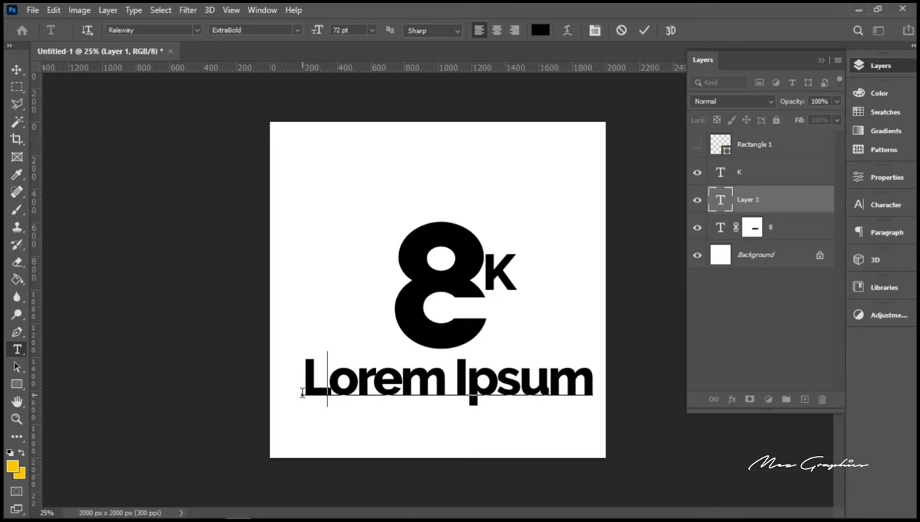
text(Foll)
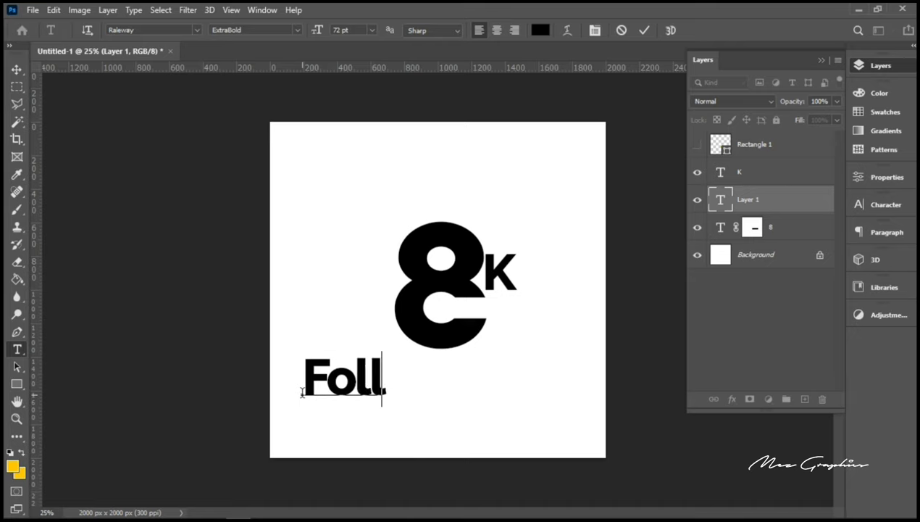
text(ower)
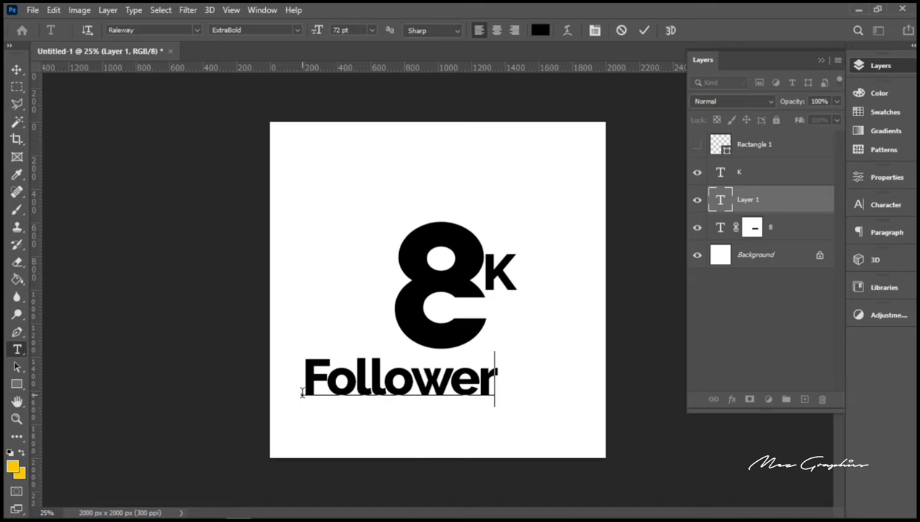
text(s)
click(302, 392)
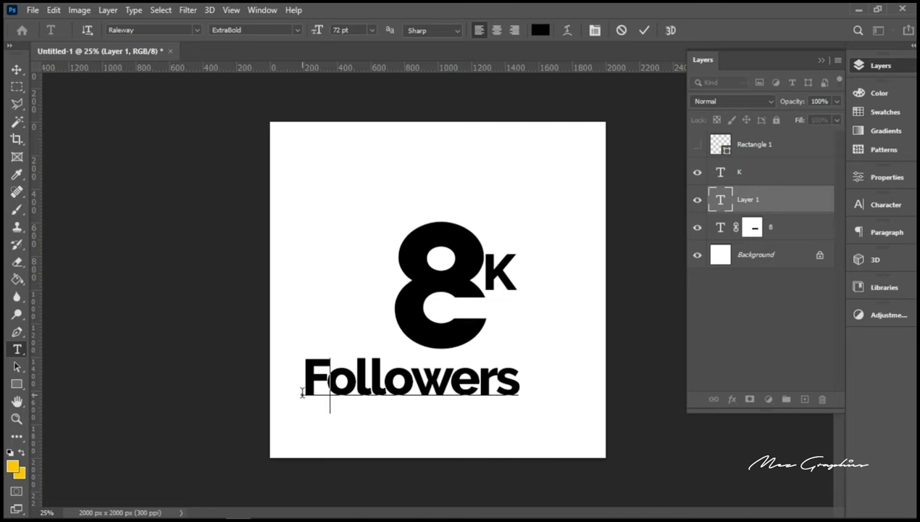
text(o)
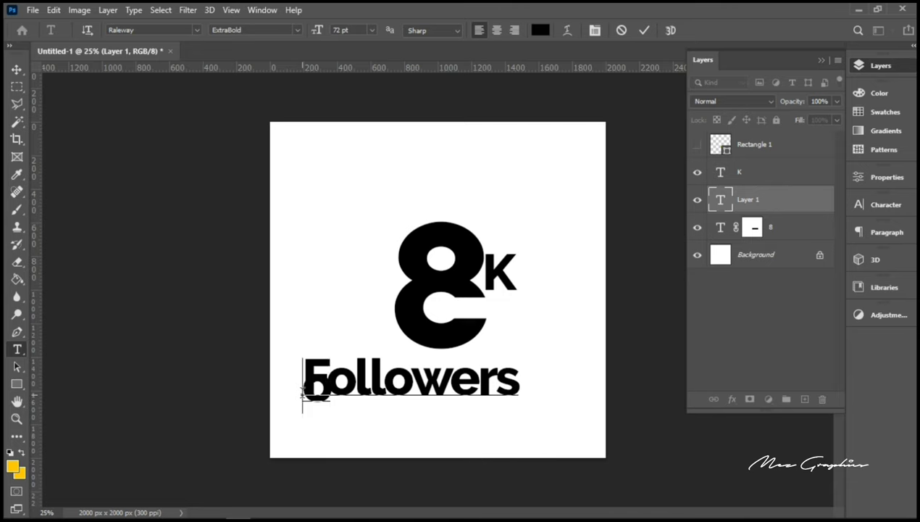
key(BackSpace)
text(On)
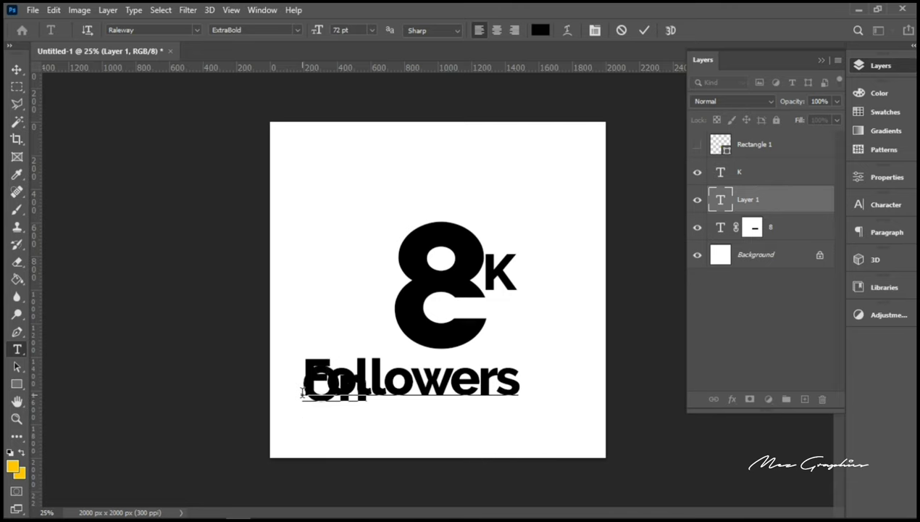
text(l)
text(nsta)
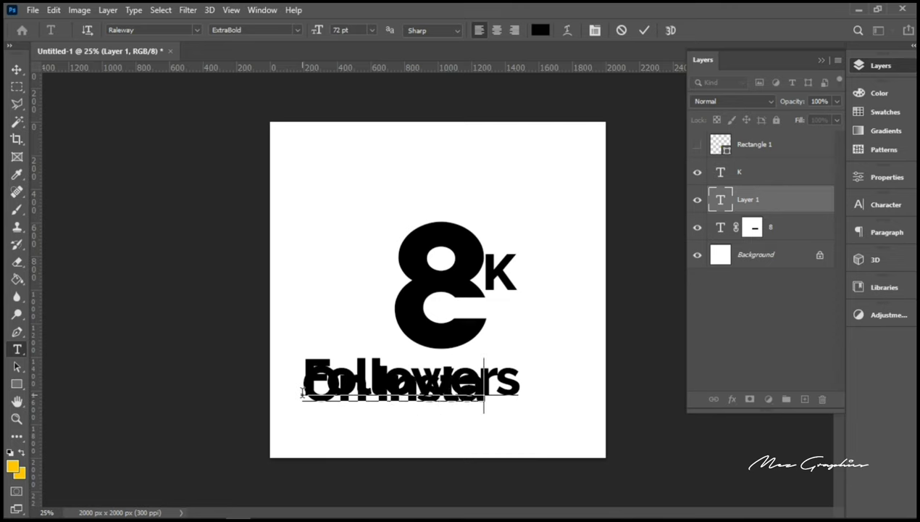
text(gram)
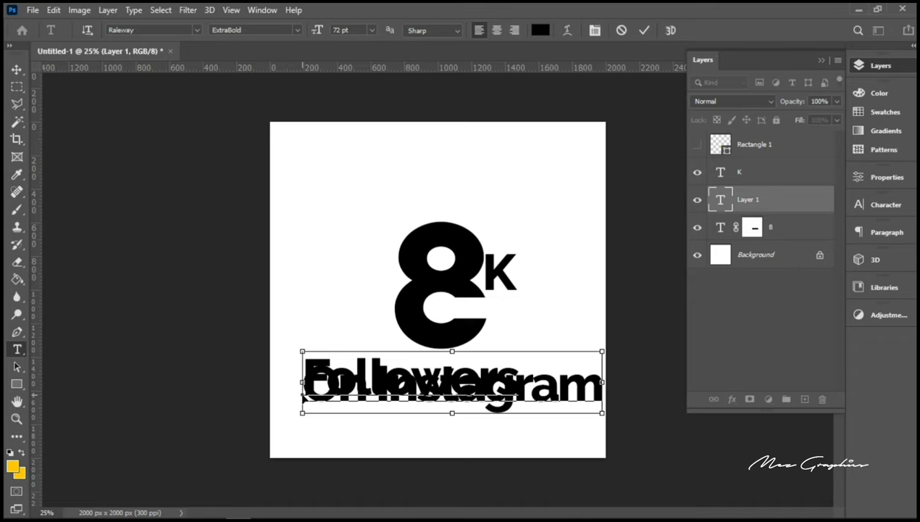
Set the Followers On Instagram text to Raleway Medium at 30 pt
key(ctrl+a)
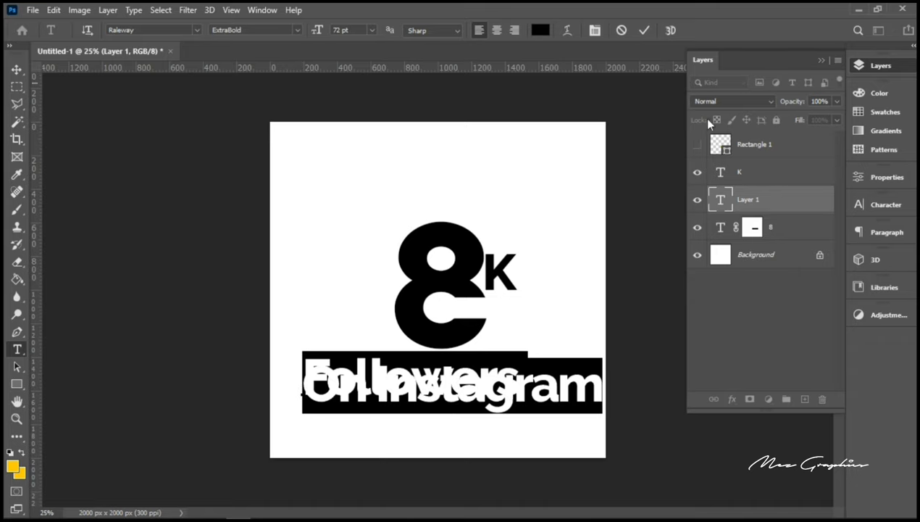
click(296, 30)
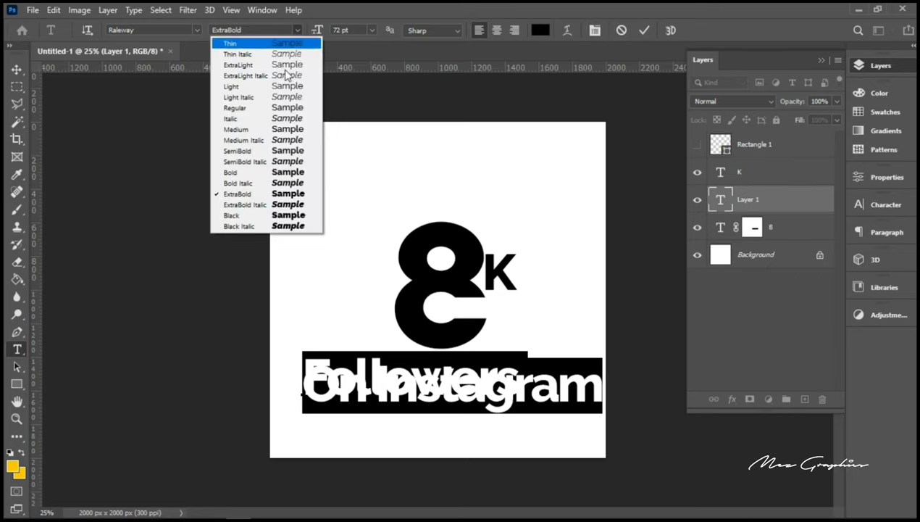
click(266, 129)
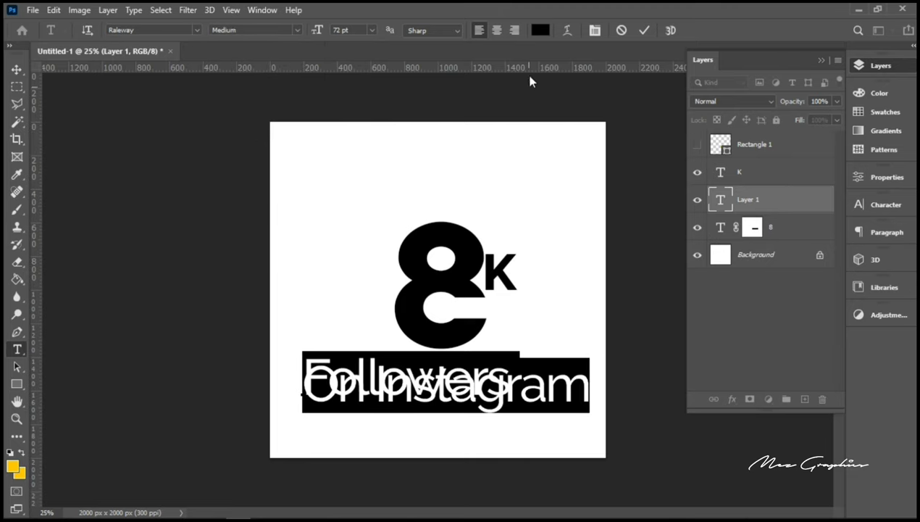
click(370, 30)
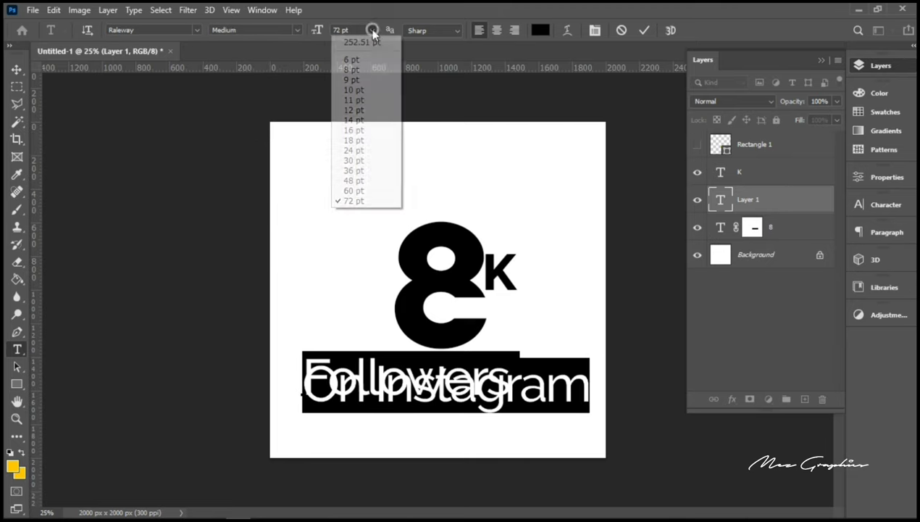
click(354, 160)
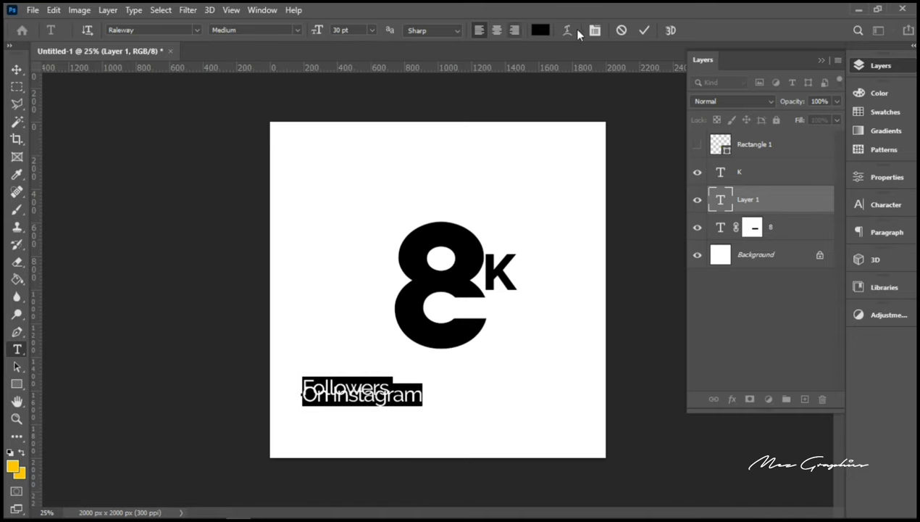
Try 24, 26 and 30 pt leading, settle on 27 pt, and commit the text
click(892, 202)
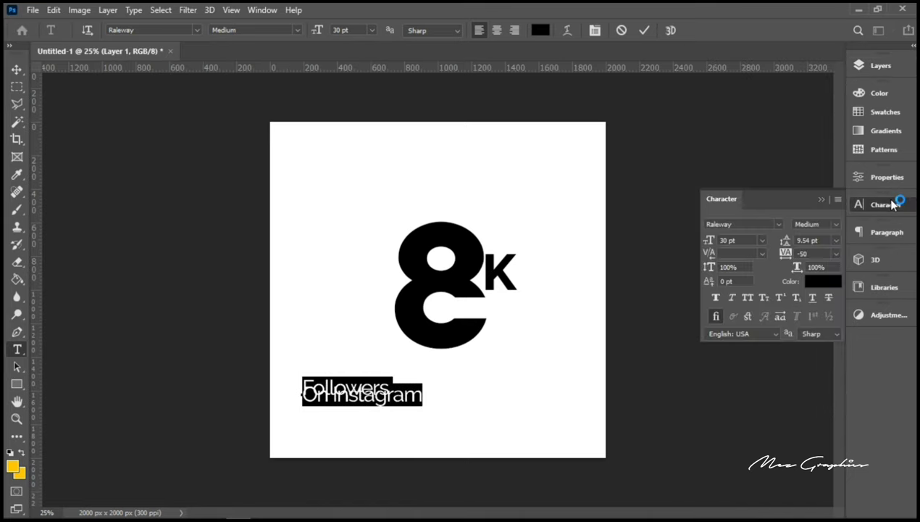
click(836, 242)
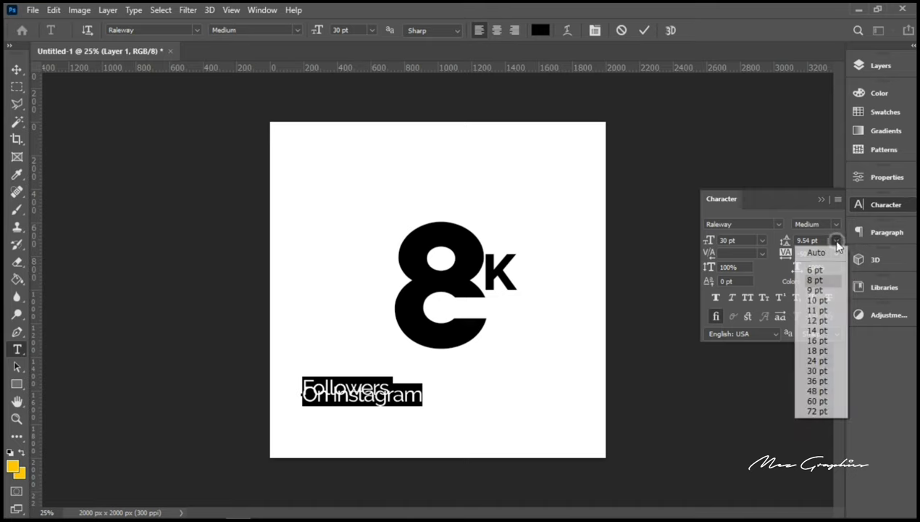
click(835, 367)
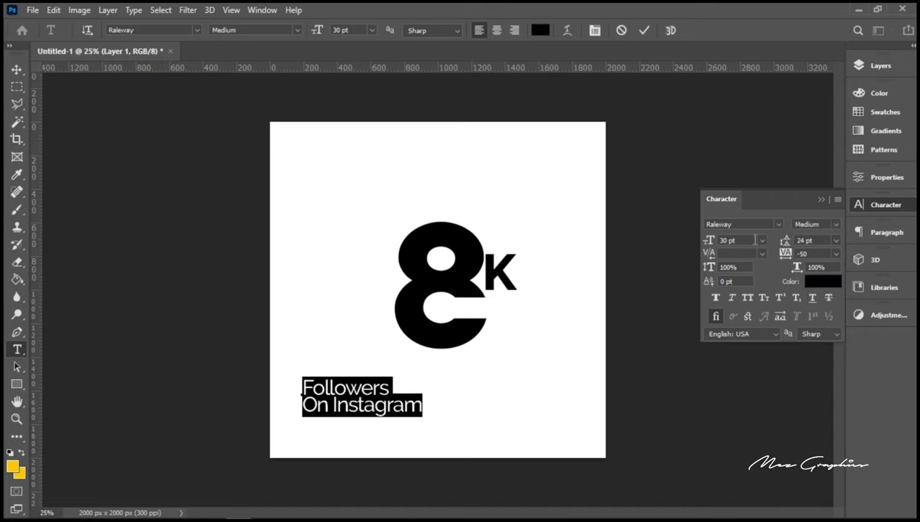
click(787, 242)
text(26)
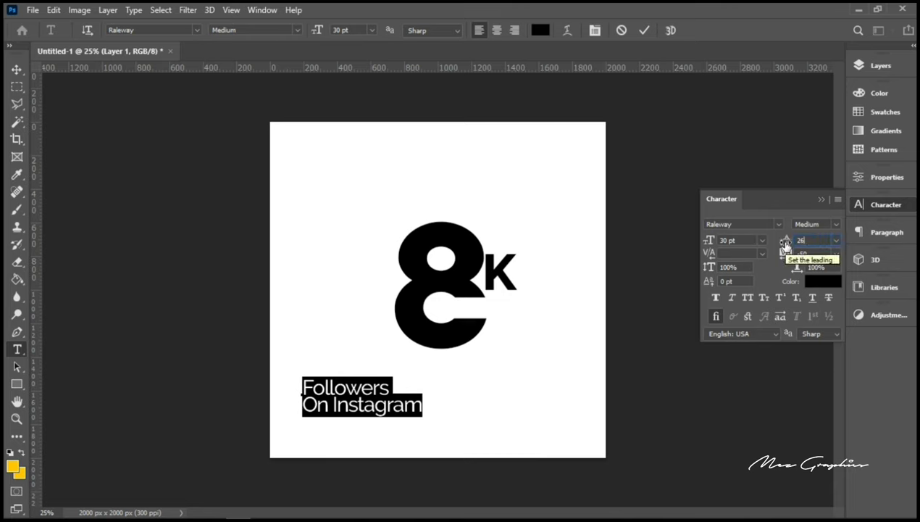
key(Return)
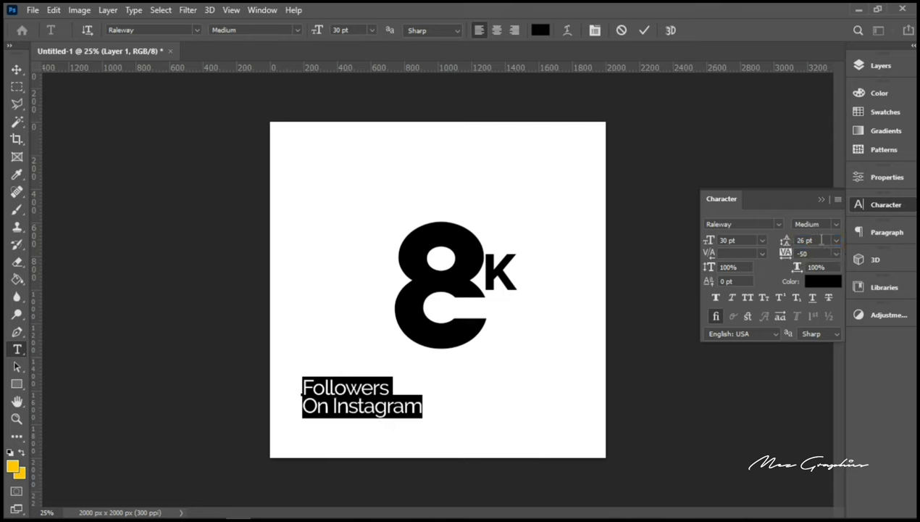
click(786, 242)
text(30)
key(Return)
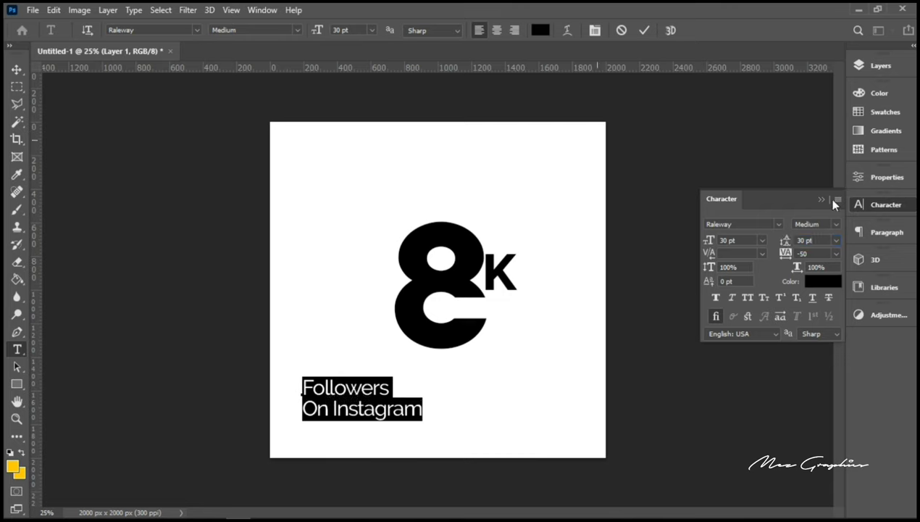
click(815, 242)
text(27)
key(Return)
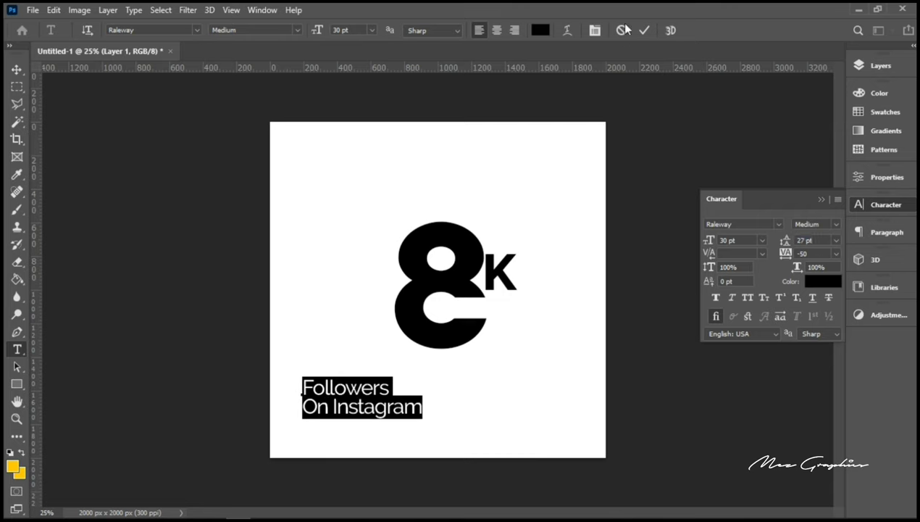
click(644, 30)
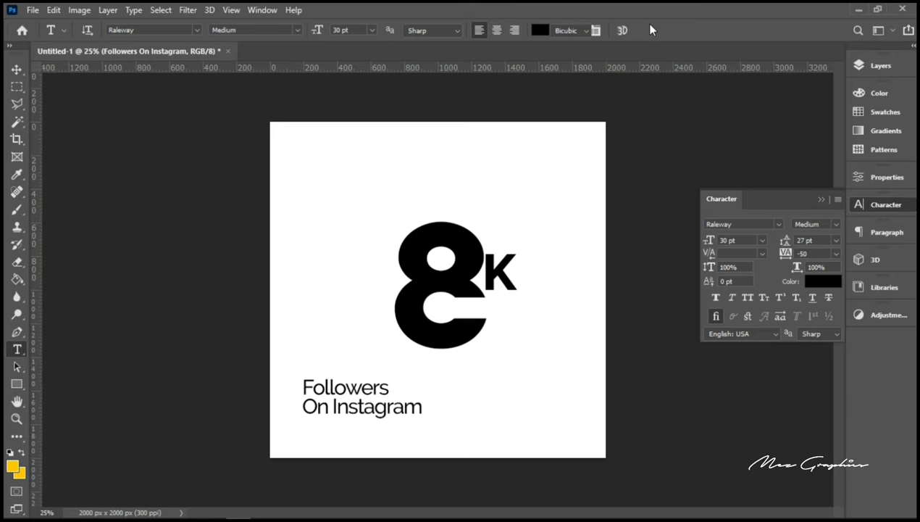
Scale the Followers On Instagram text down to about 12 pt and nudge it into the 8's gap
key(ctrl+t)
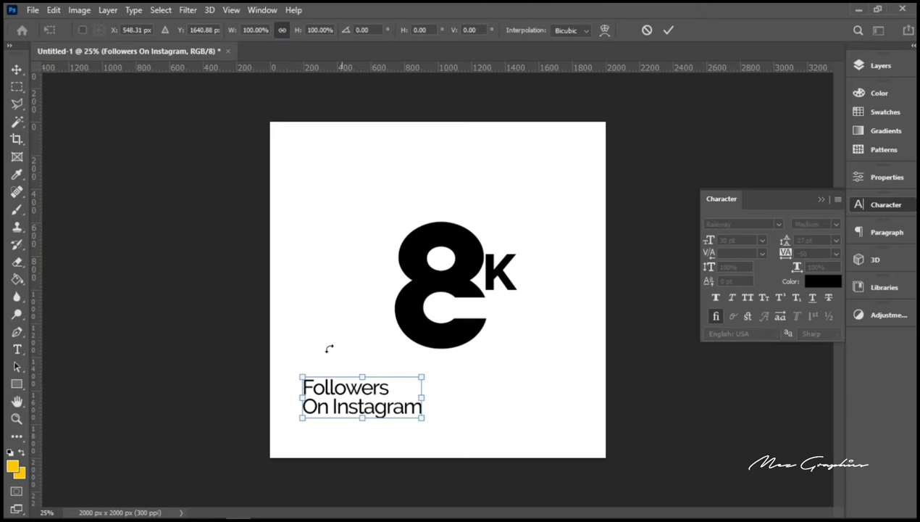
drag(305, 408, 484, 310)
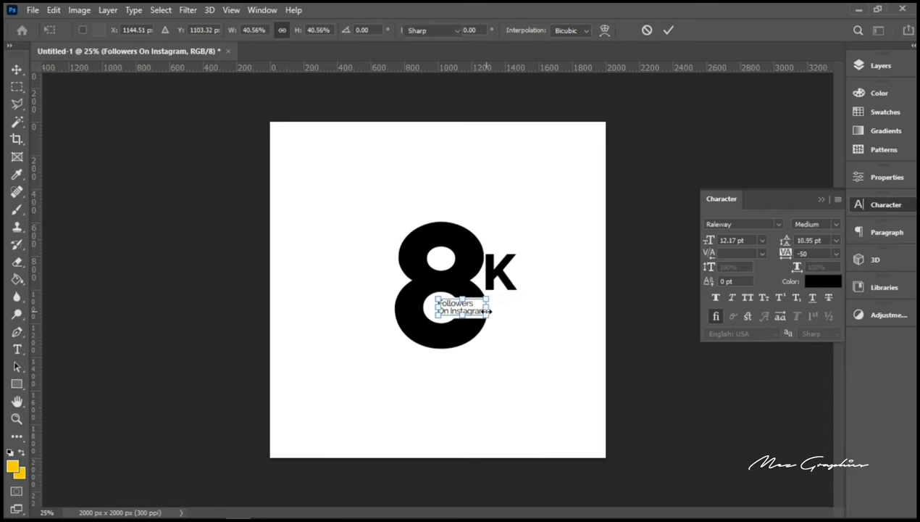
key(Return)
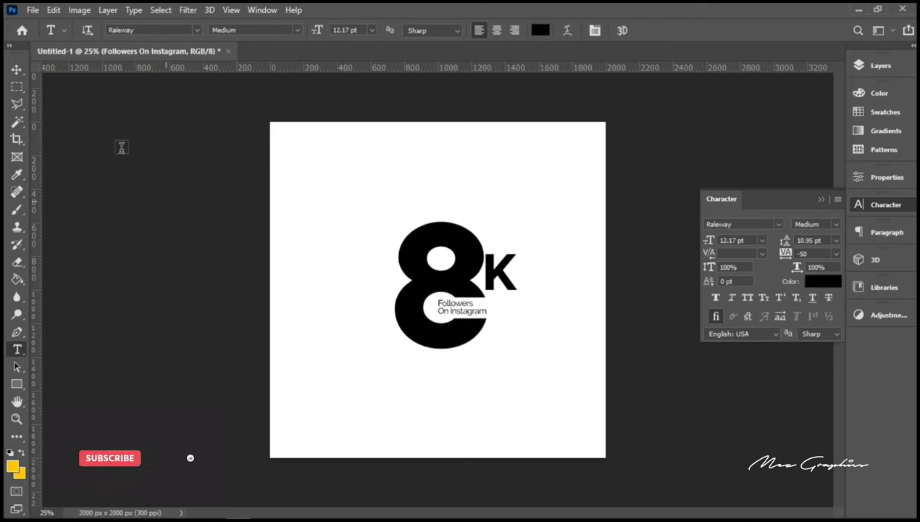
click(17, 69)
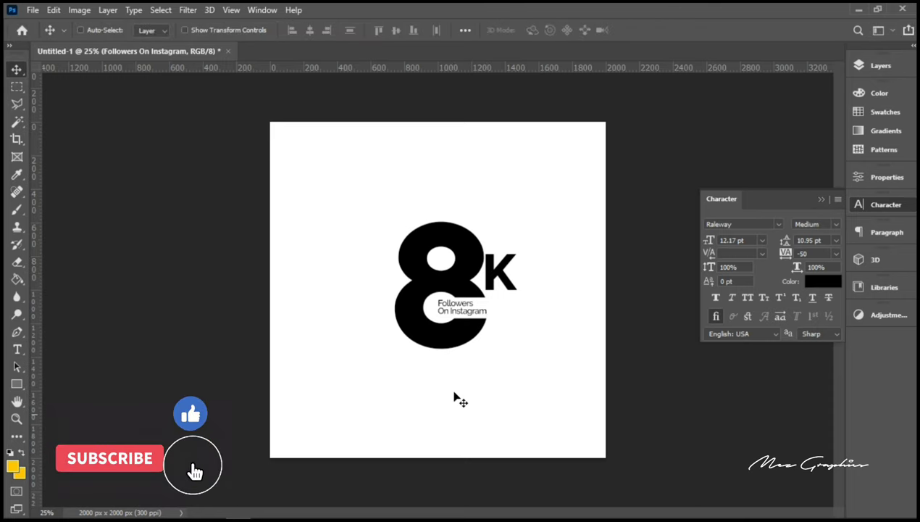
drag(454, 322, 450, 316)
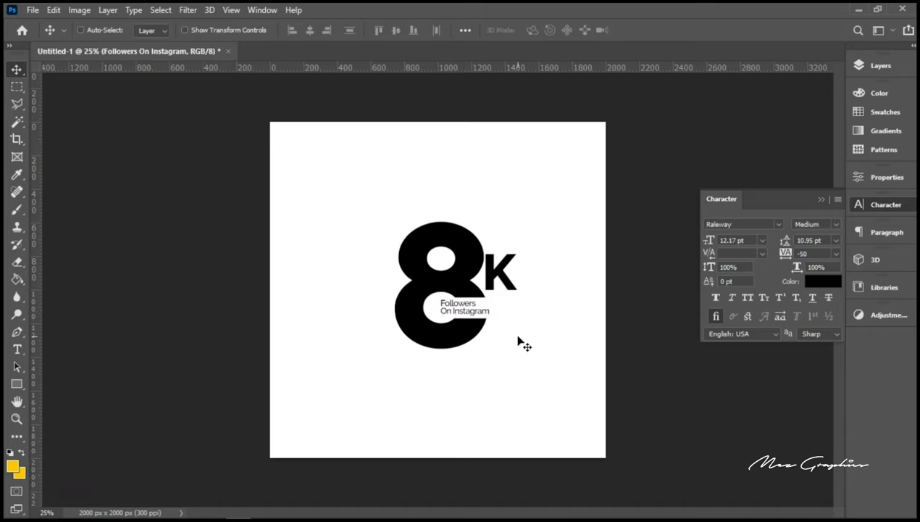
key(Up)
key(Down)
Group the 8, K and Followers text layers and delete the Rectangle 1 layer
click(888, 68)
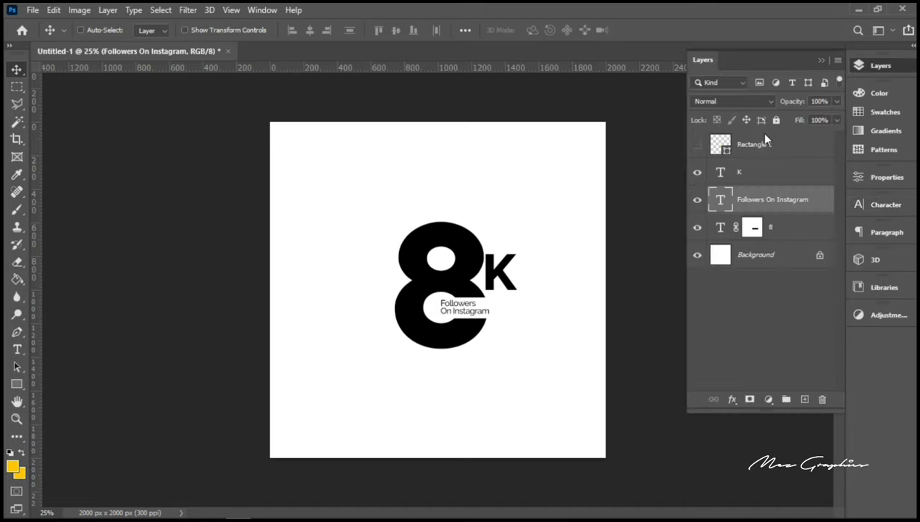
key(alt+shift+bracketright)
shift+click(775, 228)
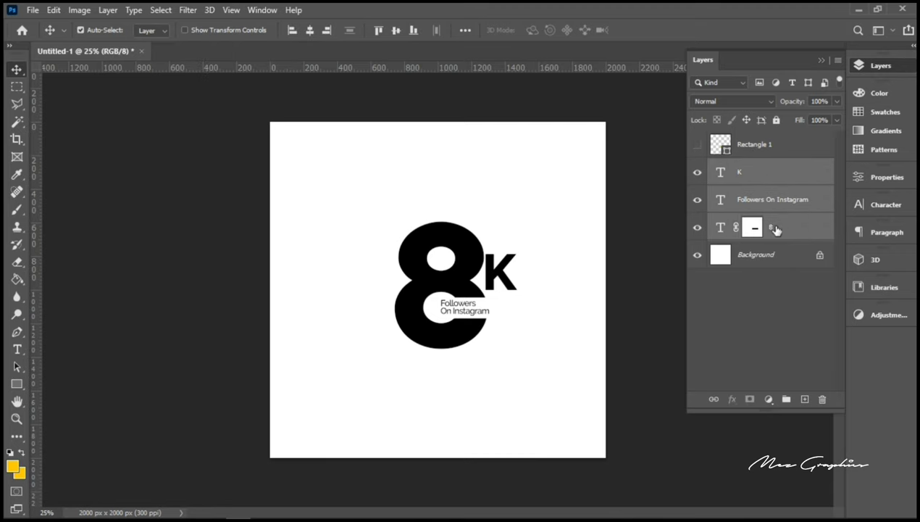
key(ctrl+g)
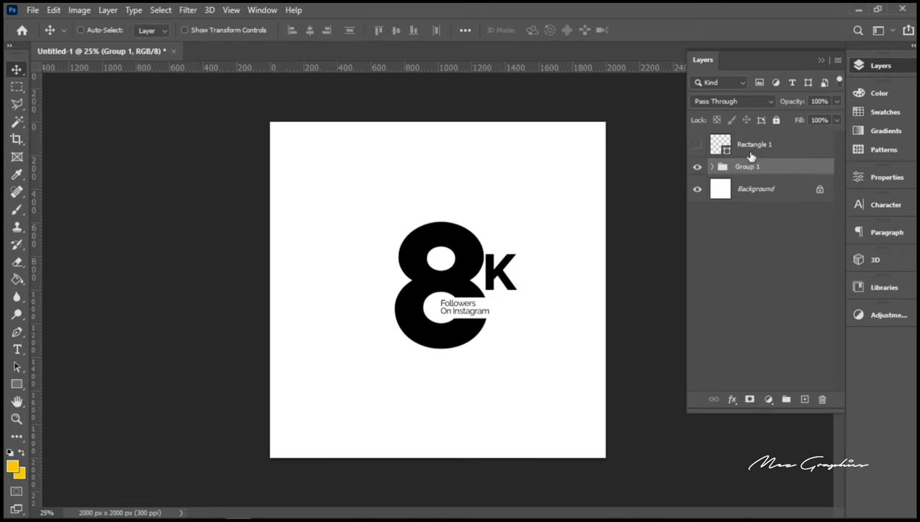
click(751, 154)
key(Delete)
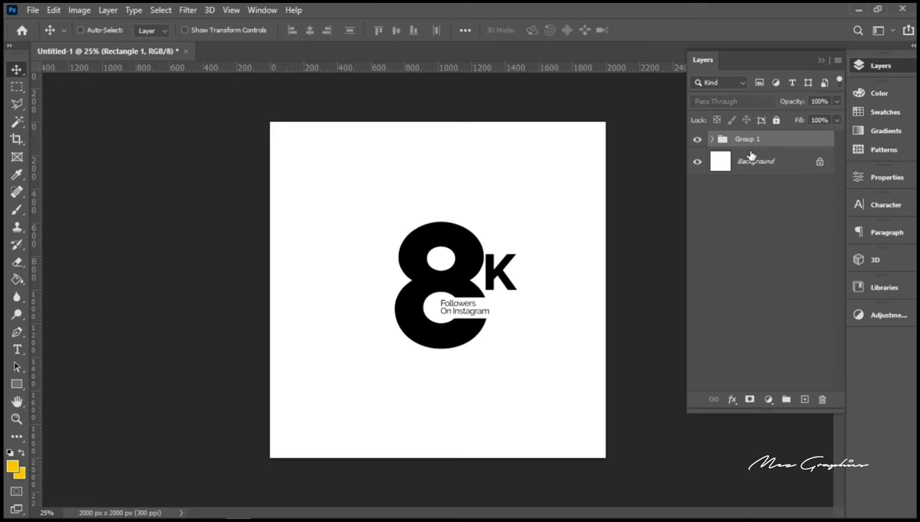
Centre the logo group on the canvas, then hide Group 1
key(ctrl+a)
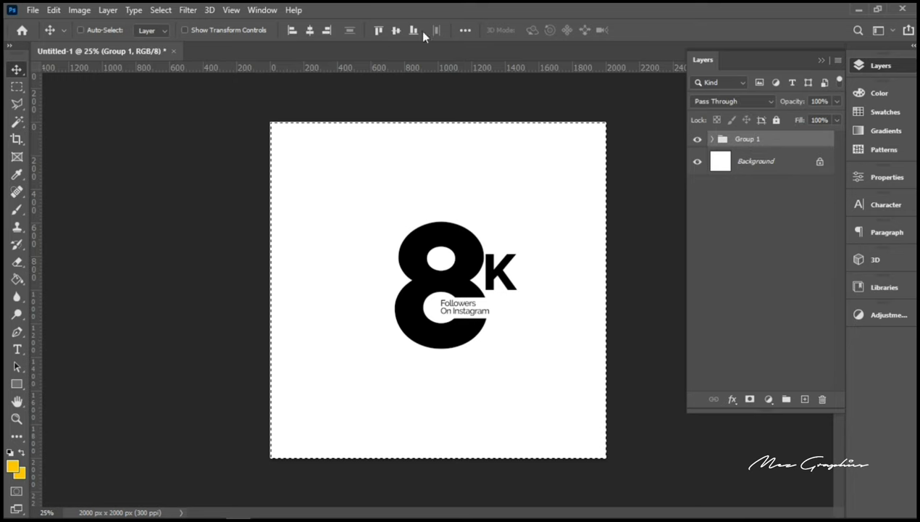
click(311, 30)
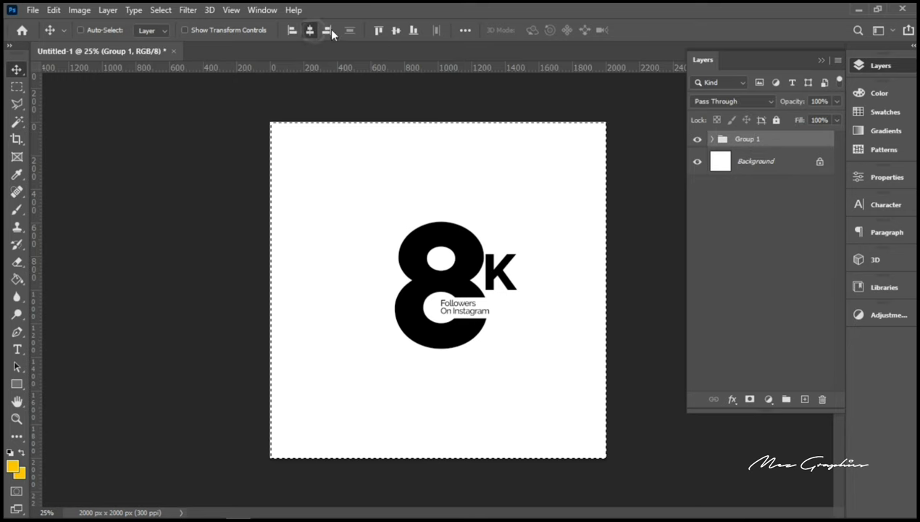
click(395, 34)
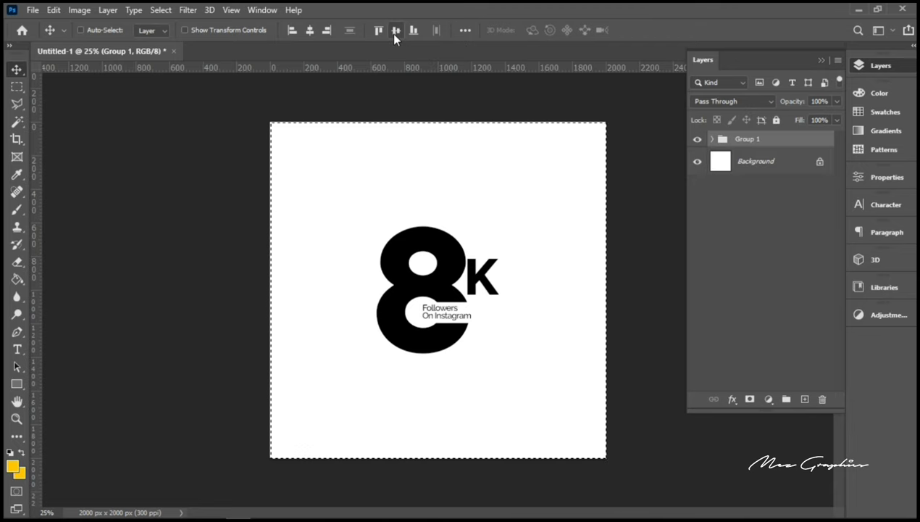
key(ctrl+d)
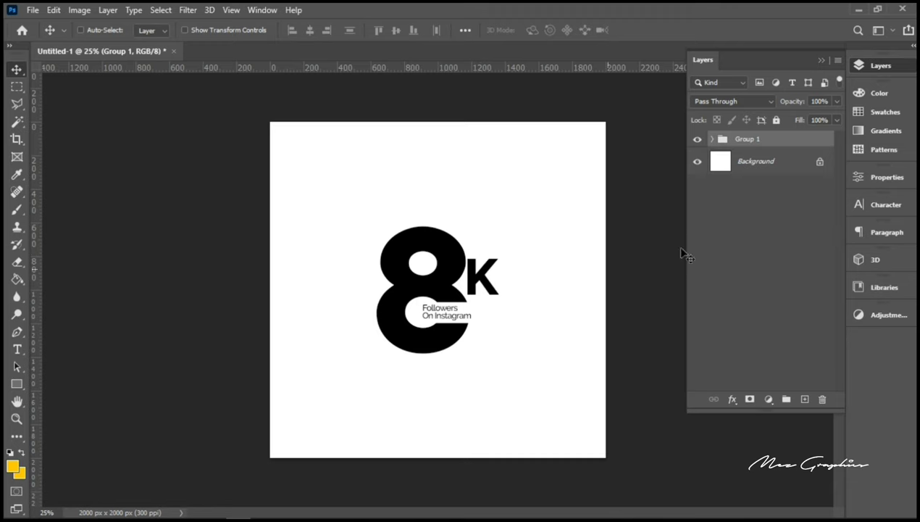
click(697, 139)
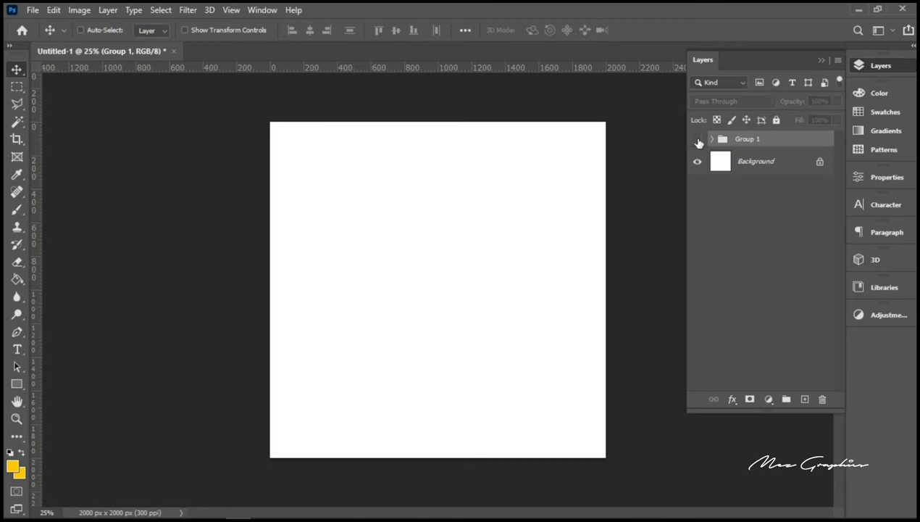
Embed the Instagram 3d image from the Sliced Text Effects folder and scale it to about half size
click(33, 10)
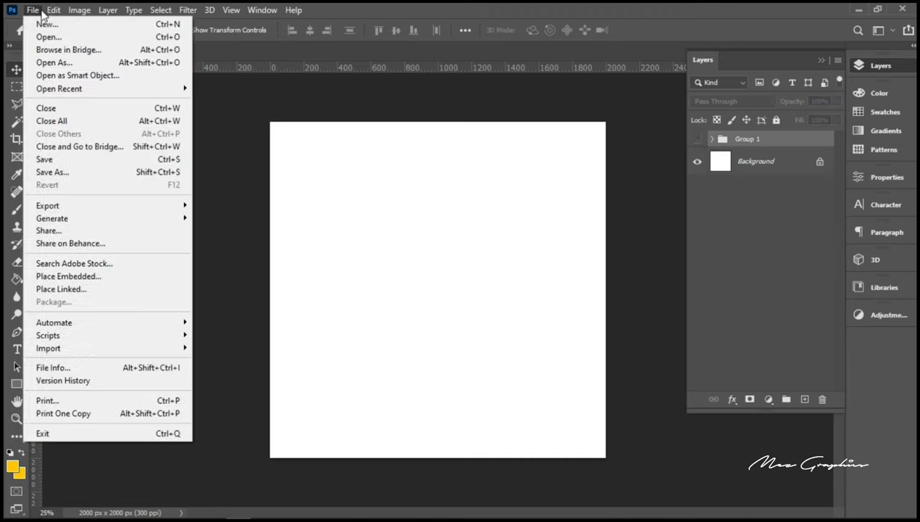
mouse_move(53, 10)
click(54, 278)
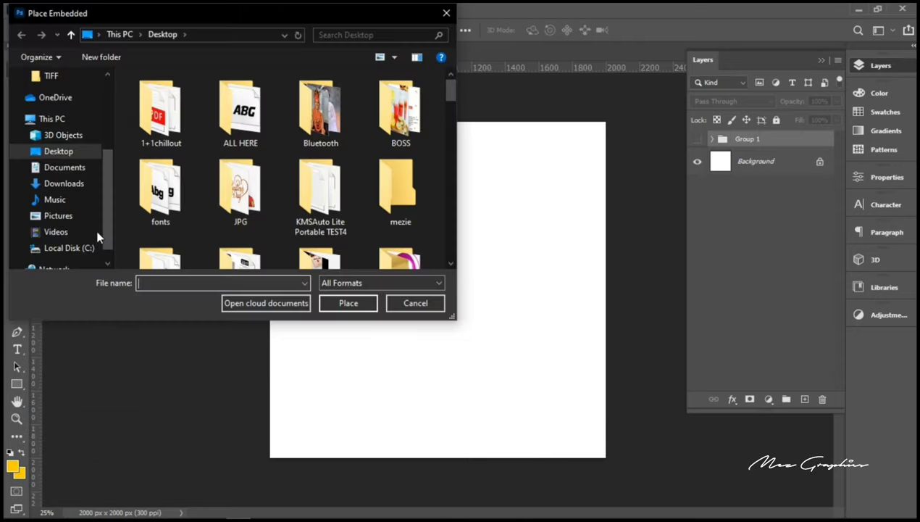
scroll(400, 218, down, 1)
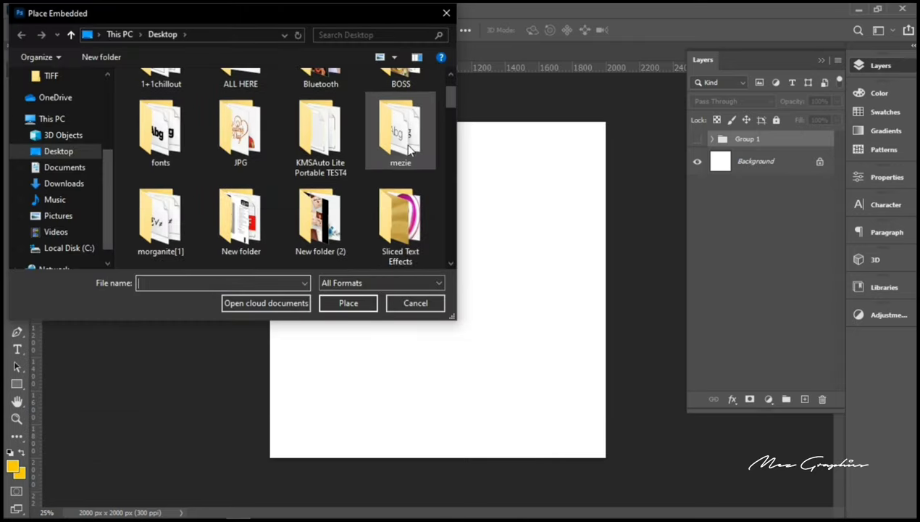
double_click(399, 250)
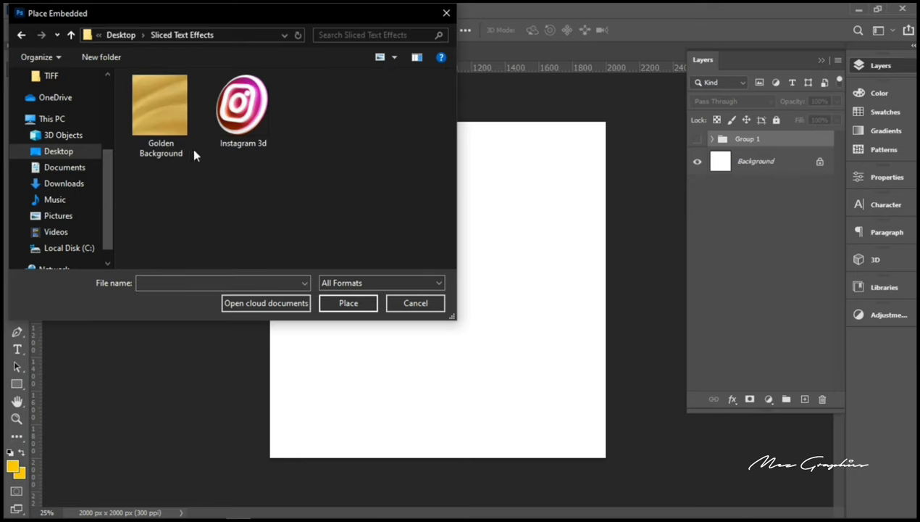
double_click(244, 129)
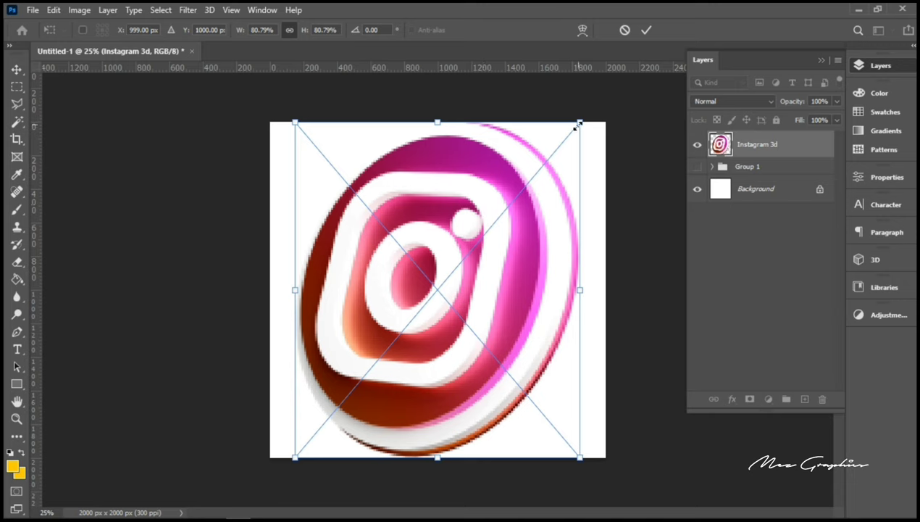
drag(576, 127, 529, 205)
key(Return)
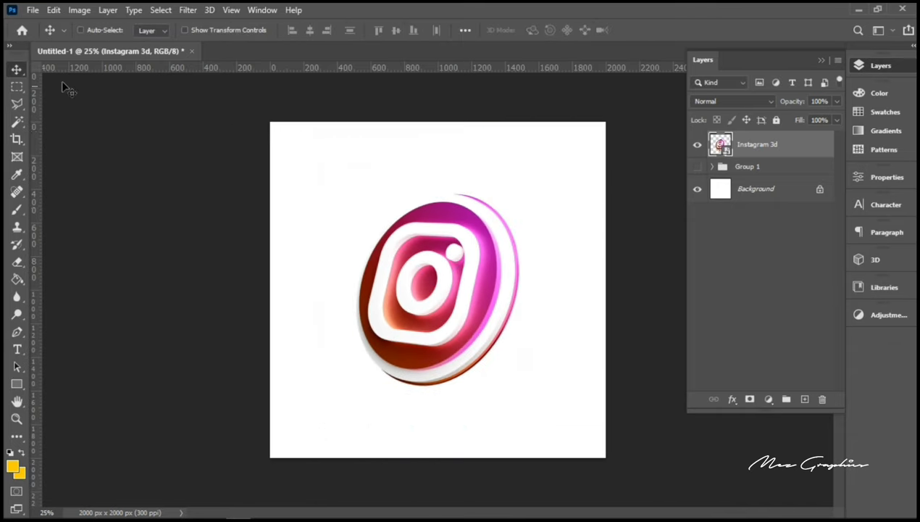
Sample the logo's magenta and dark red as the working colours with the Eyedropper
click(16, 174)
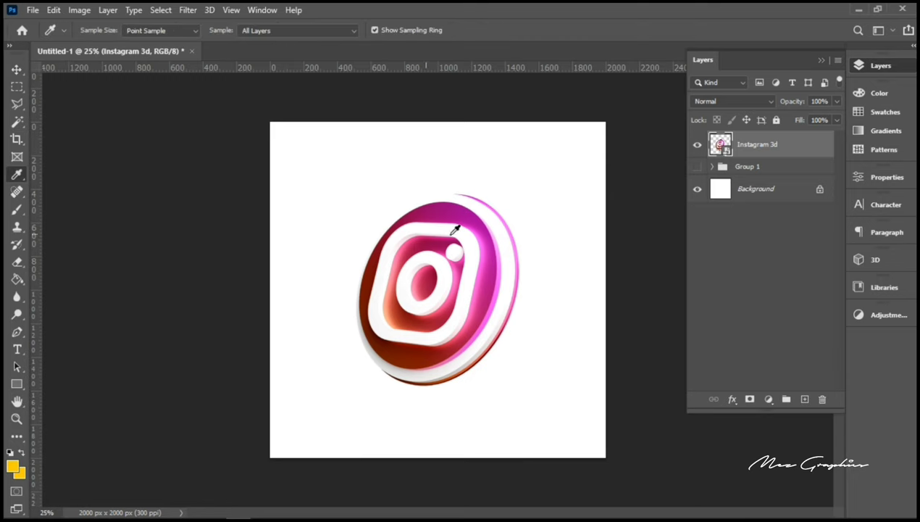
click(472, 217)
key(x)
click(402, 350)
click(17, 71)
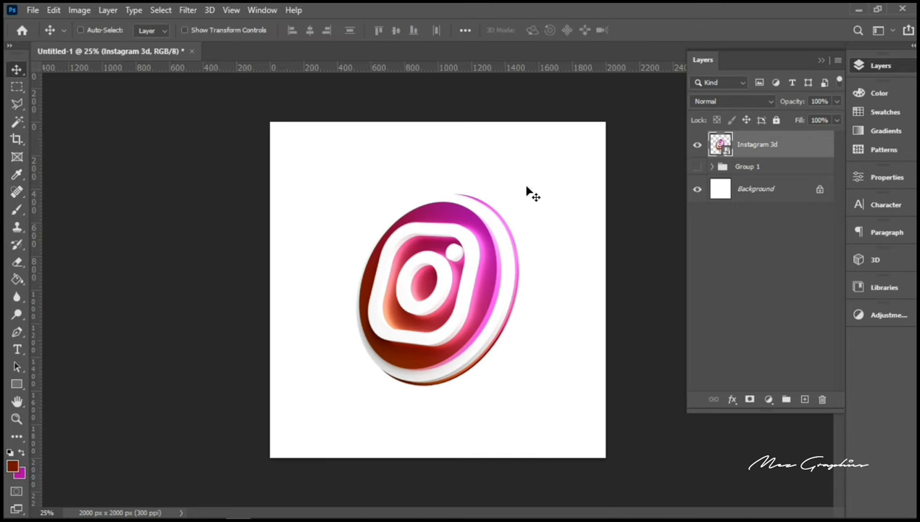
Convert the Background into Layer 0 and open its Blending Options
right_click(753, 195)
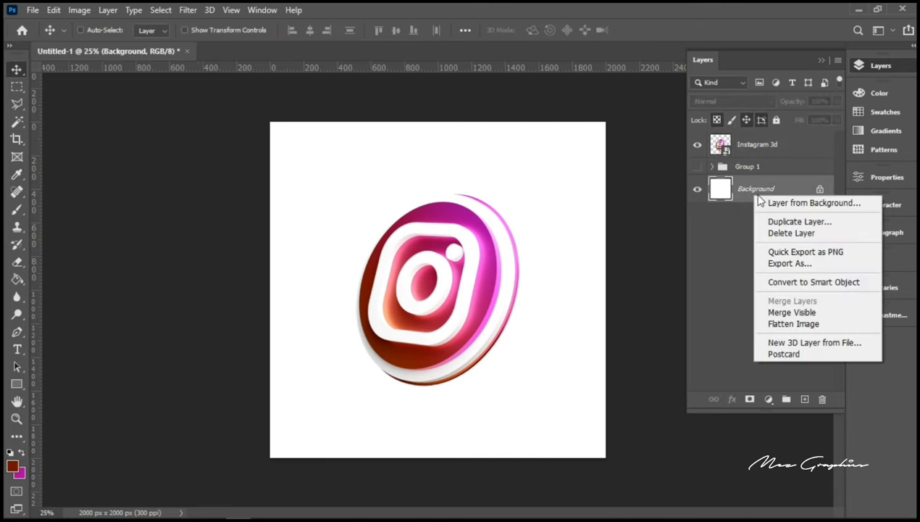
click(769, 202)
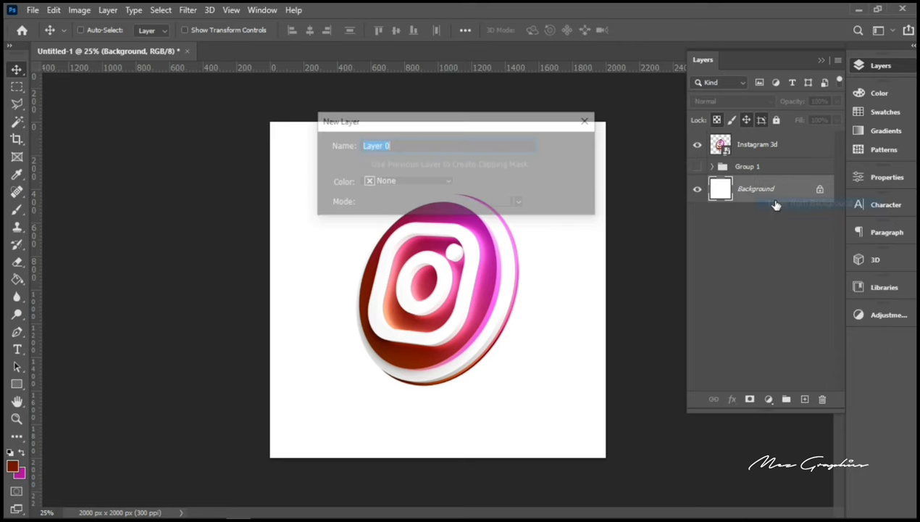
click(584, 149)
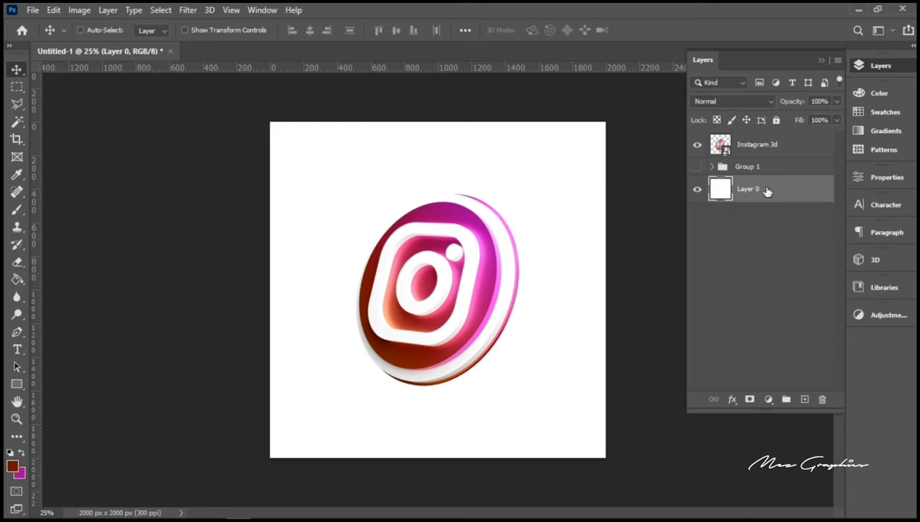
right_click(767, 190)
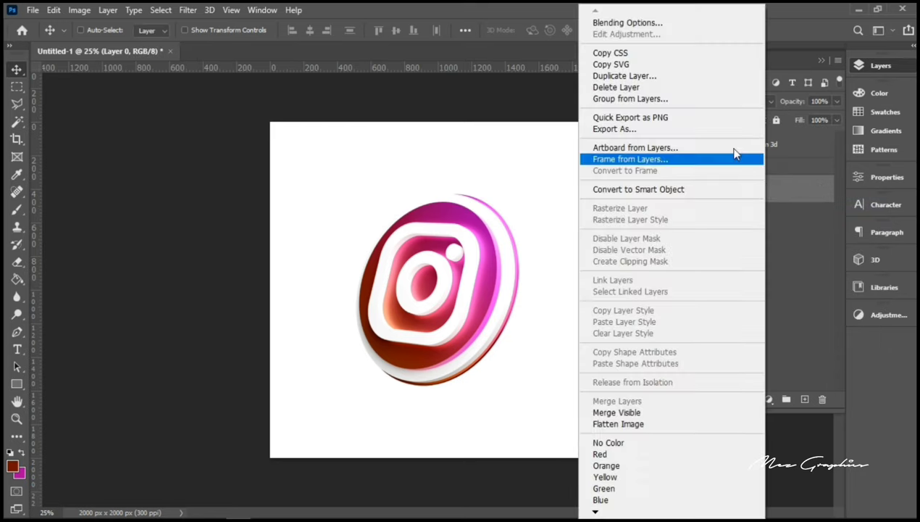
click(639, 26)
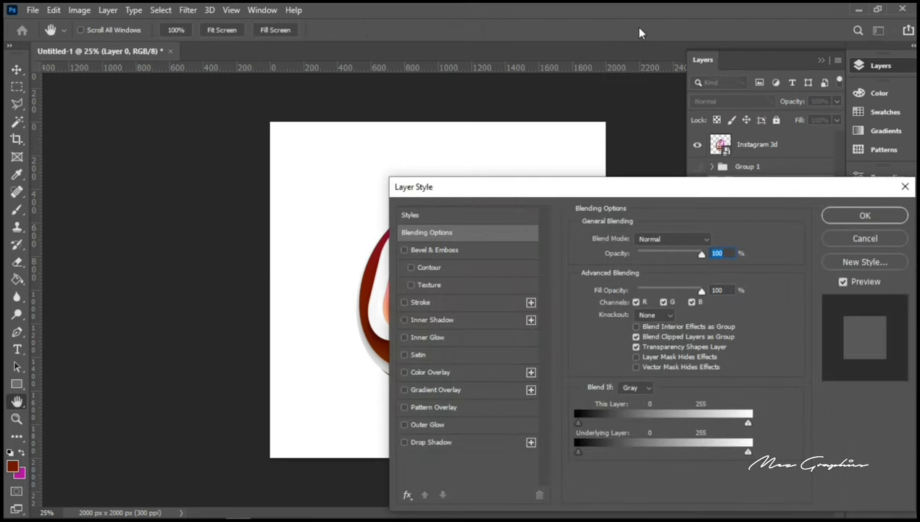
Add a Gradient Overlay to Layer 0 and open its gradient for custom editing
click(442, 390)
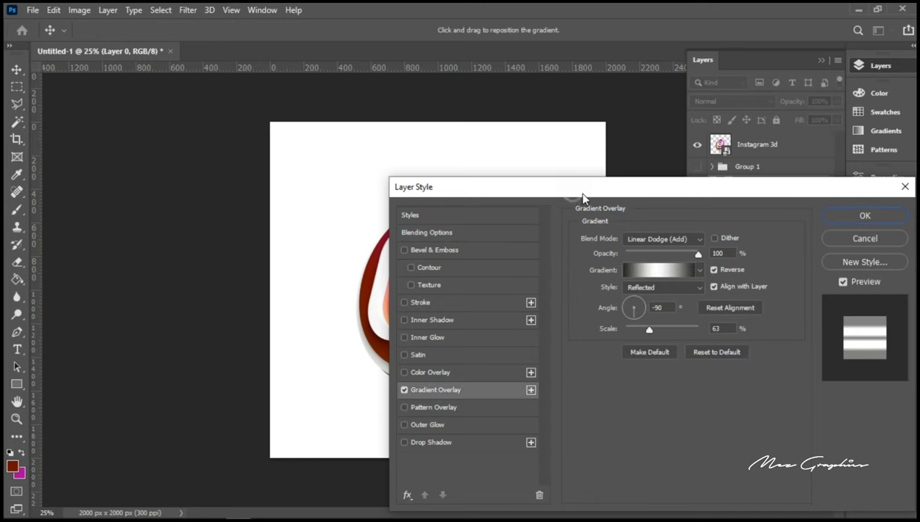
drag(573, 200, 690, 203)
click(816, 273)
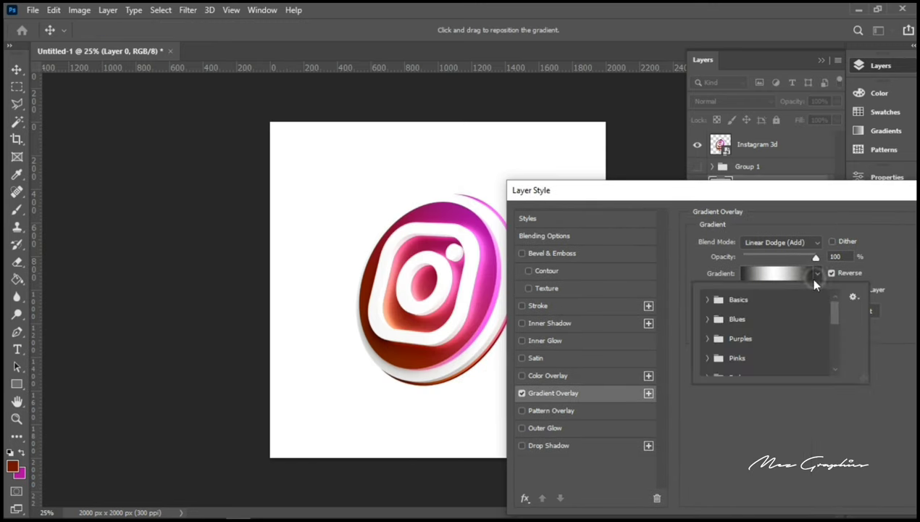
click(810, 272)
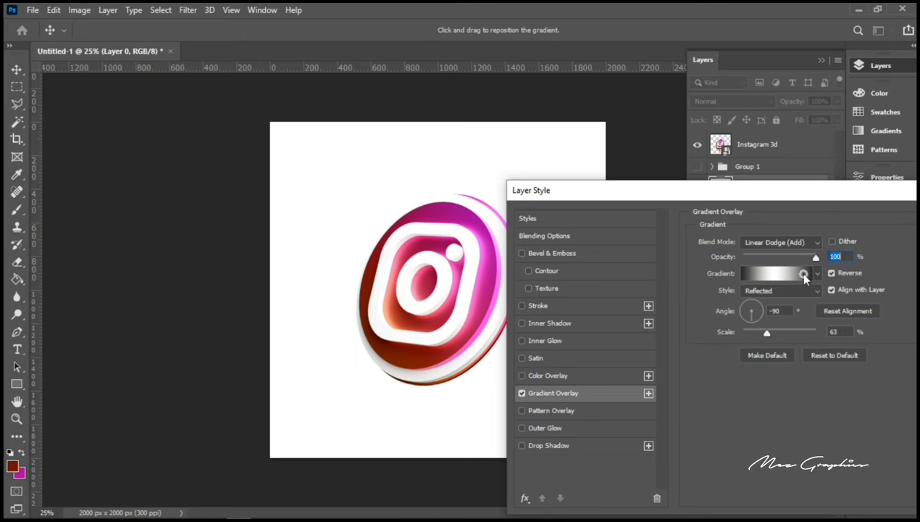
click(800, 275)
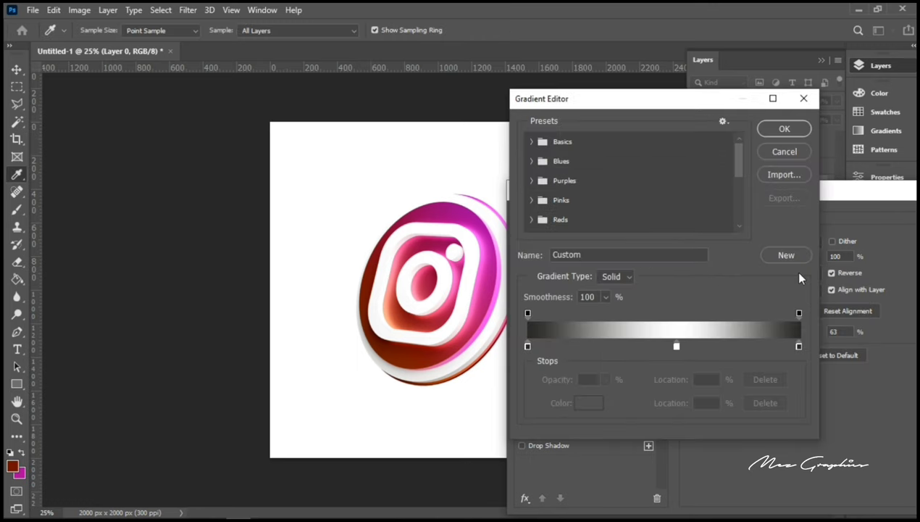
Set the left gradient stop to pink and the right stop to dark red, both sampled from the logo
double_click(528, 346)
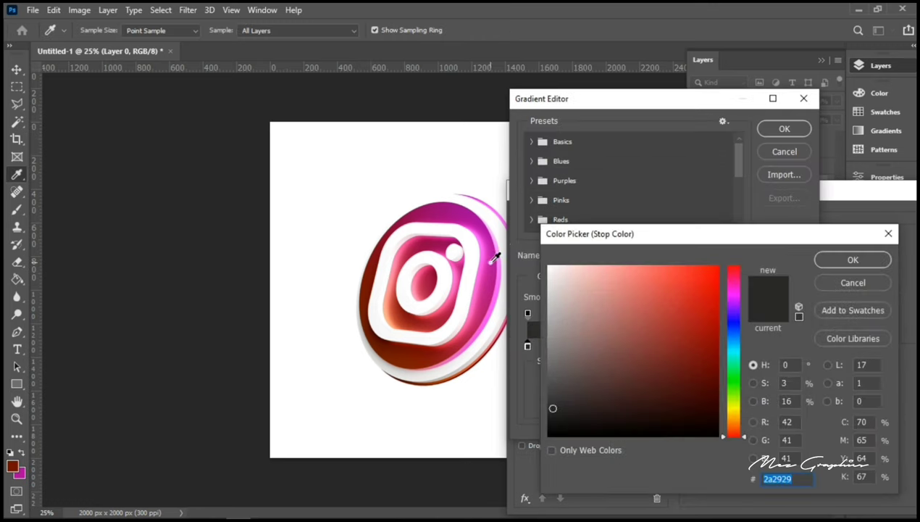
click(493, 257)
click(487, 287)
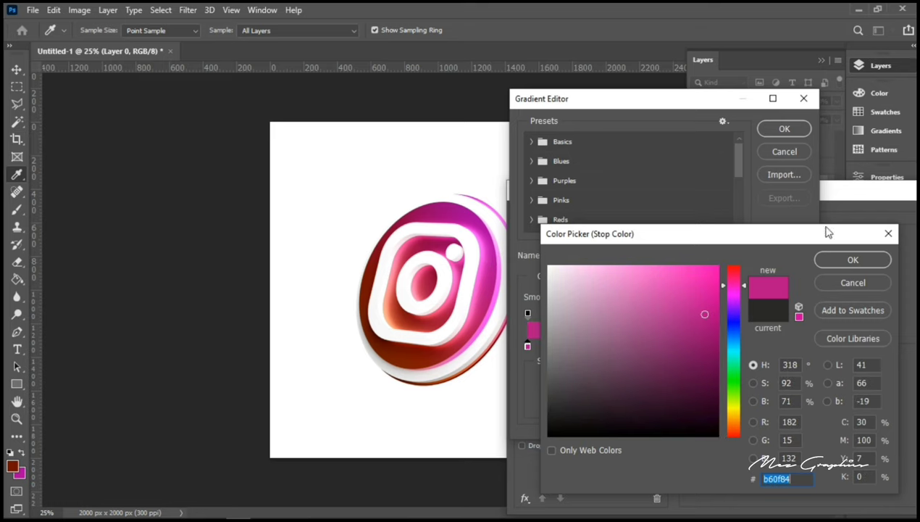
click(859, 260)
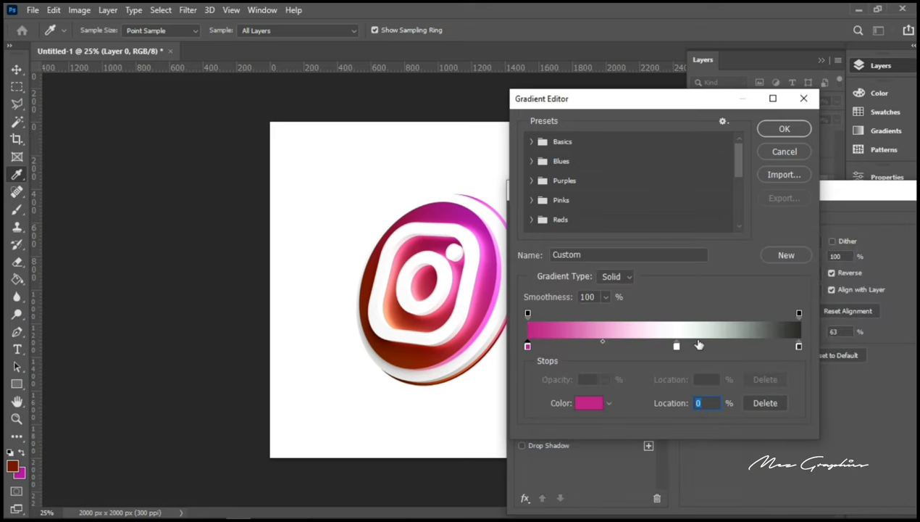
click(798, 346)
double_click(798, 346)
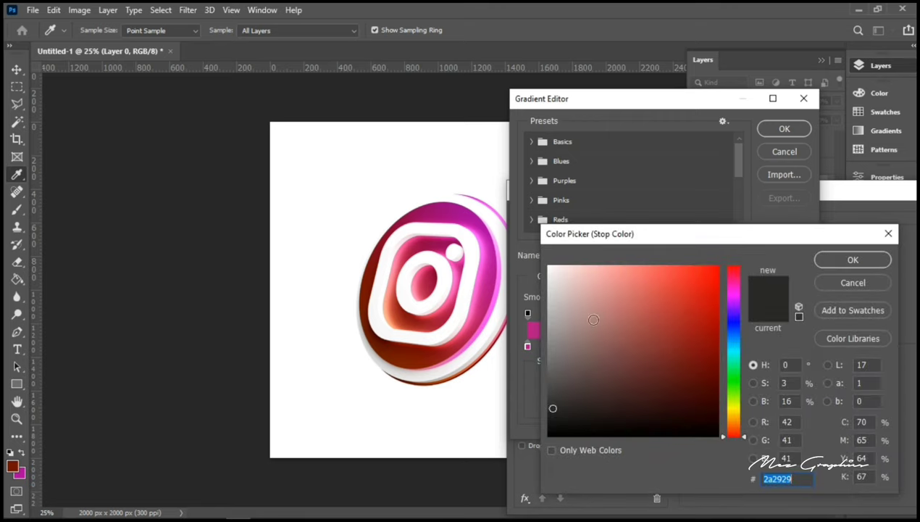
click(432, 351)
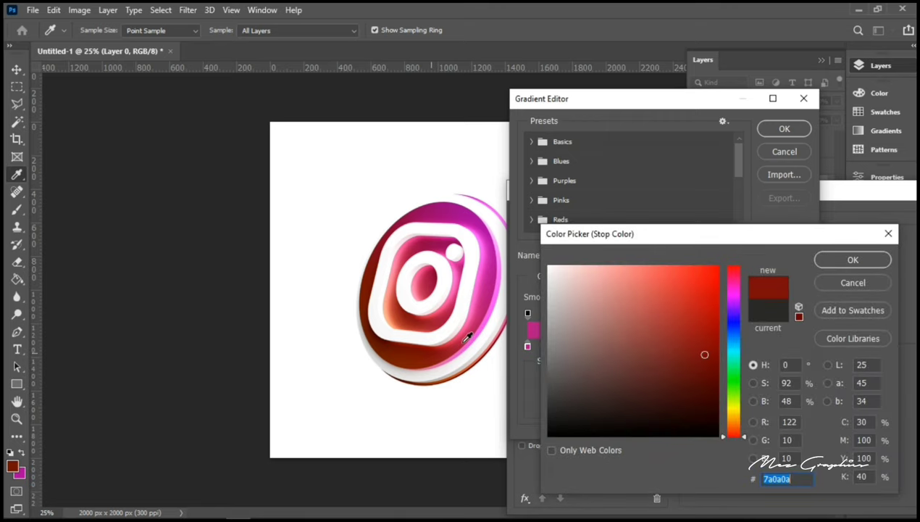
click(826, 261)
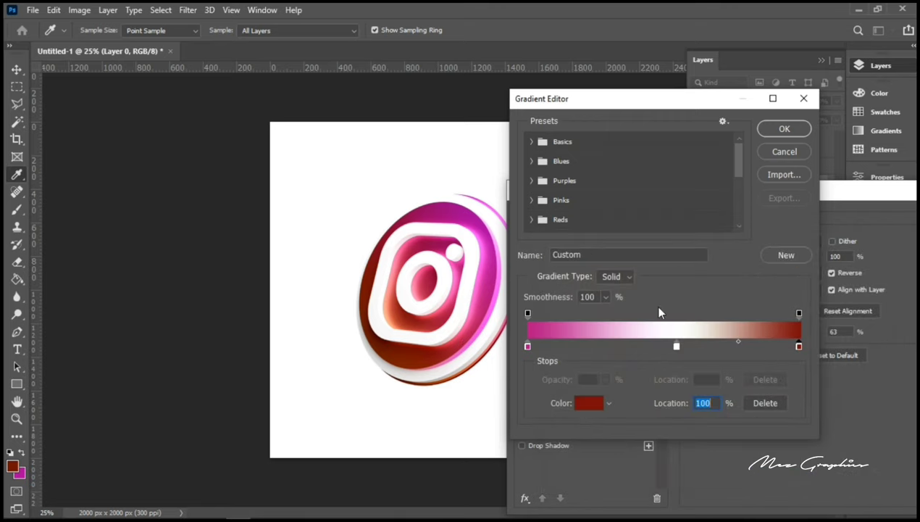
Delete the white middle stop, recolour the left stop pink-red bb1f57, and apply the gradient
click(675, 346)
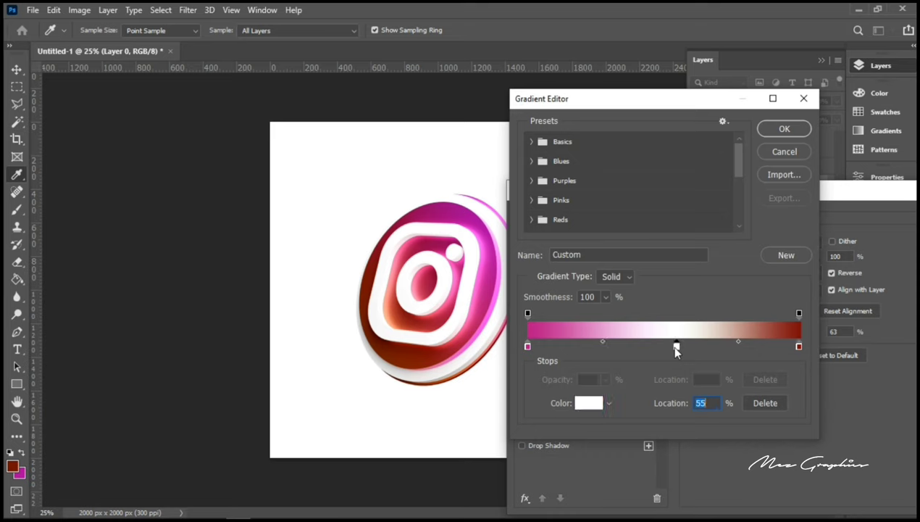
drag(674, 347, 528, 348)
double_click(528, 345)
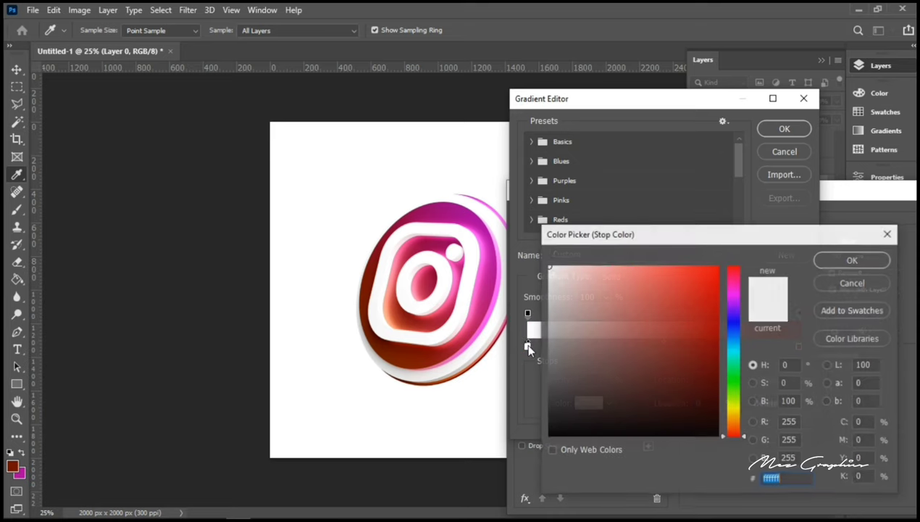
click(467, 327)
click(470, 331)
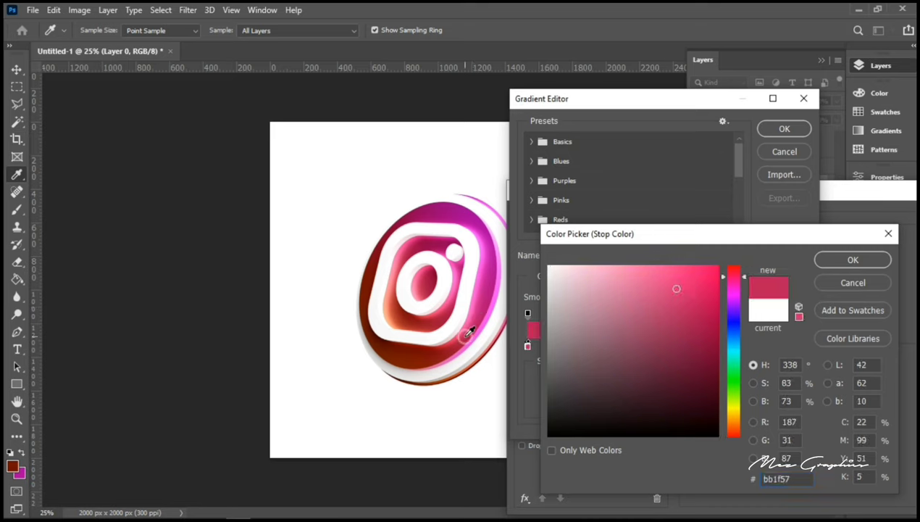
click(850, 259)
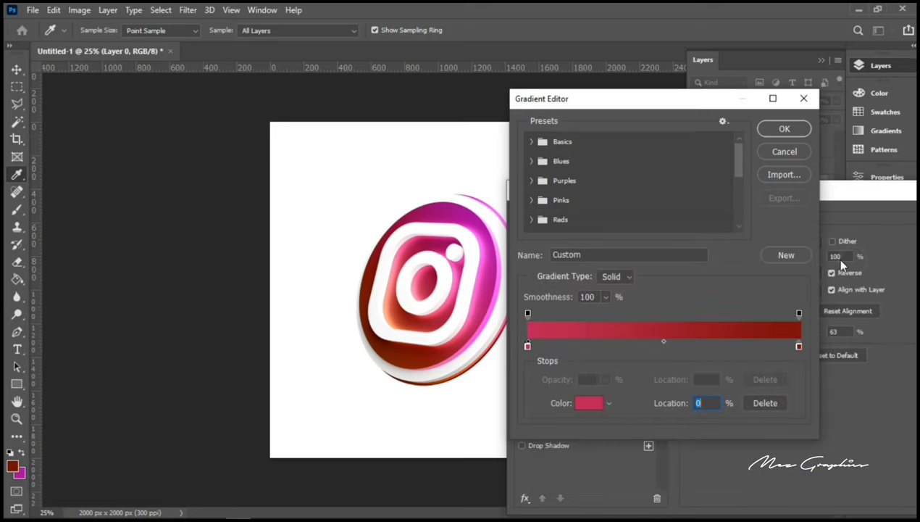
click(784, 130)
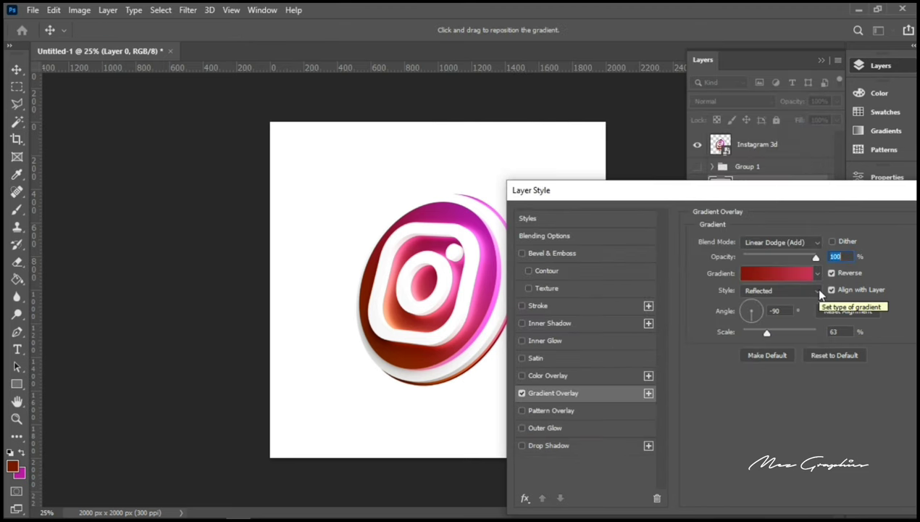
Set the overlay to Normal blend, Linear style, 100% scale, pink on top, and apply it
click(804, 242)
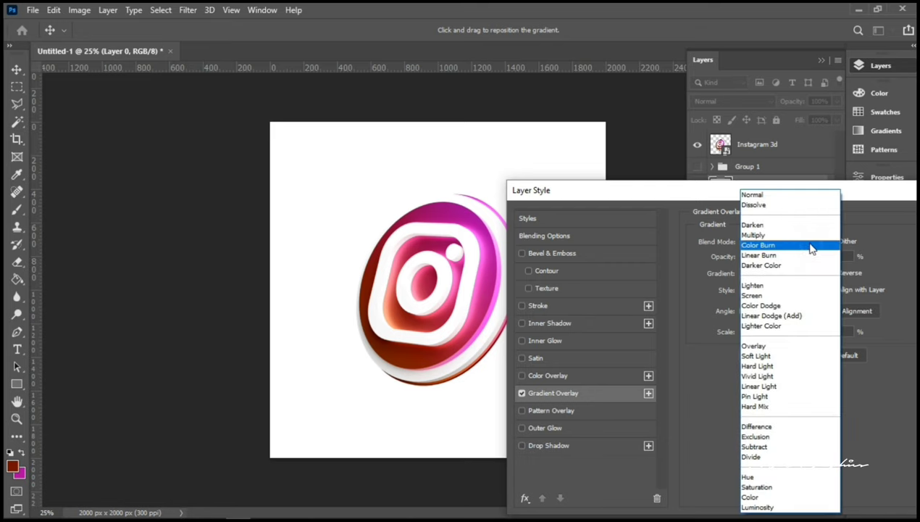
click(773, 194)
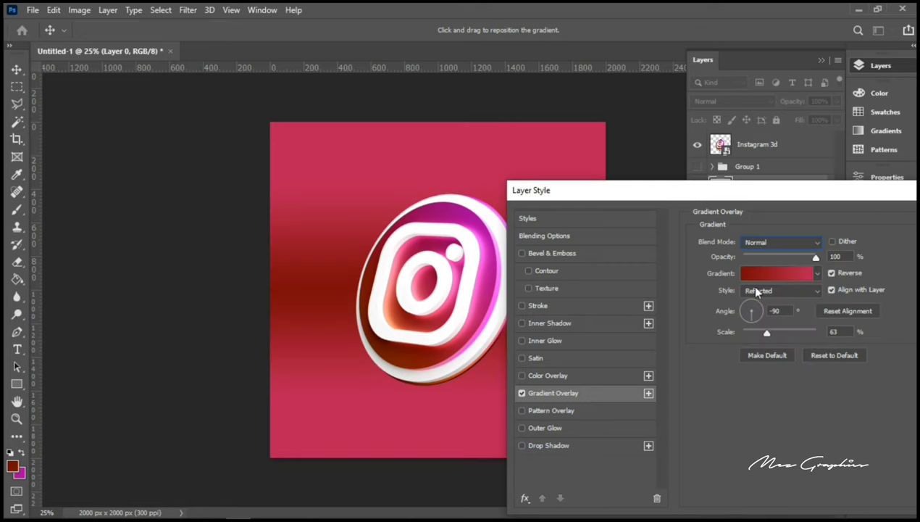
click(811, 291)
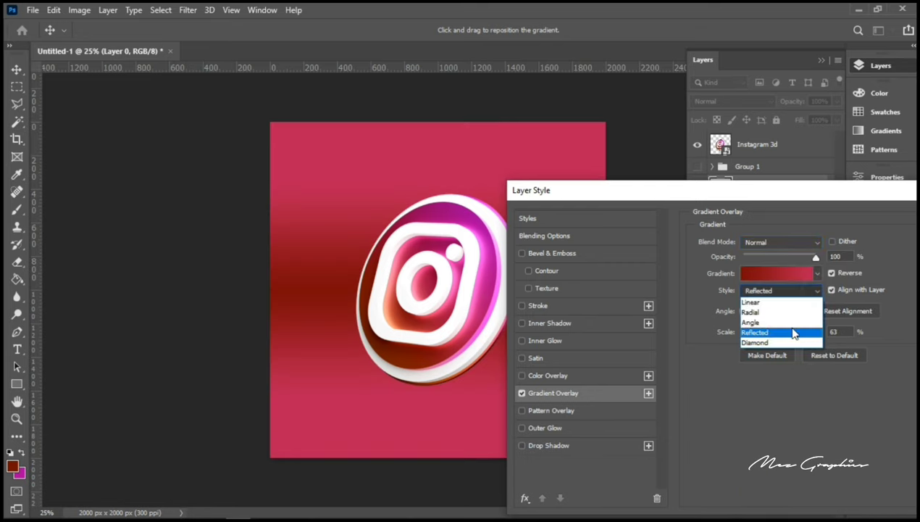
click(774, 301)
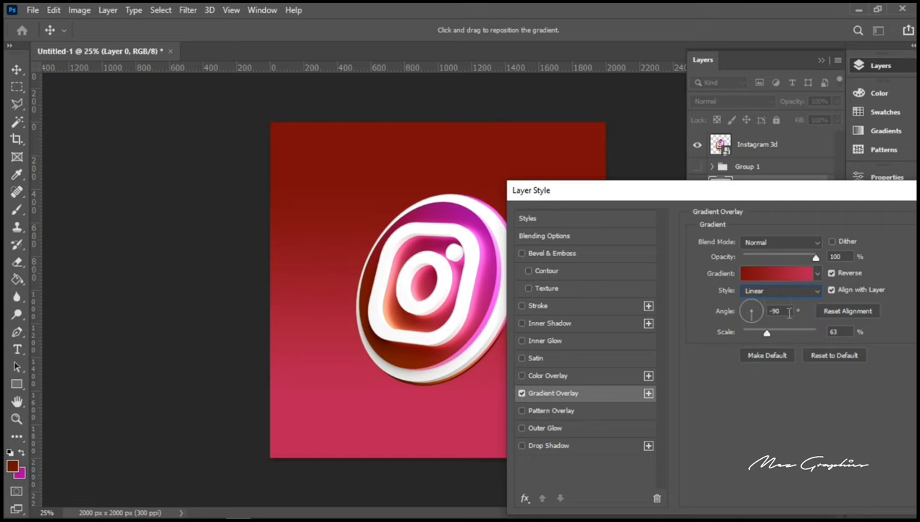
drag(838, 331, 819, 331)
text(100)
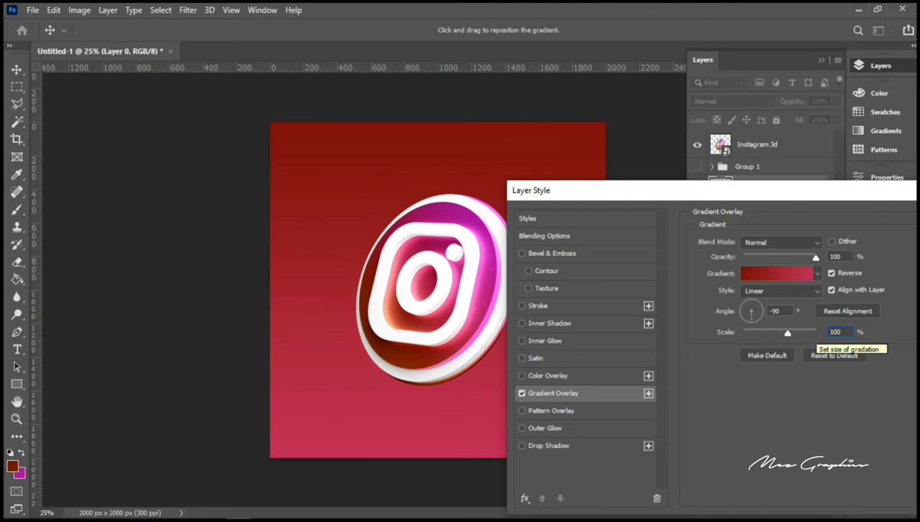
click(831, 274)
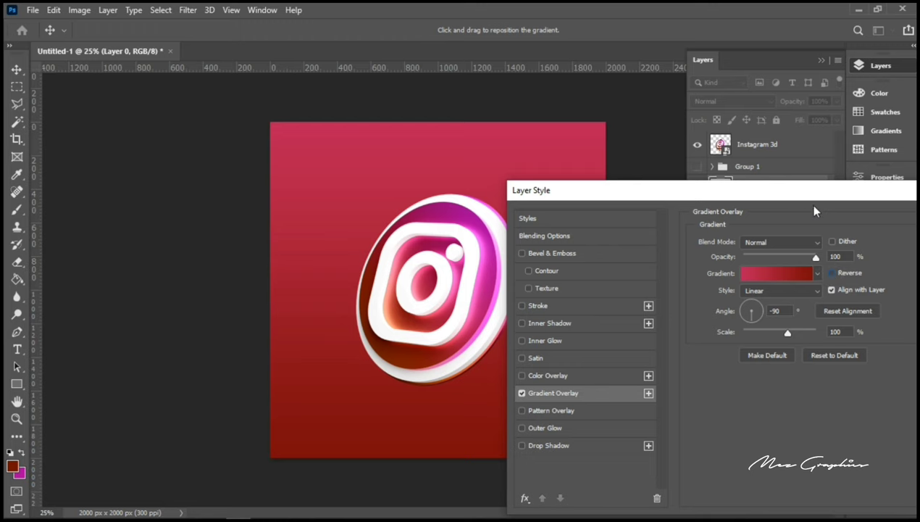
drag(816, 203, 675, 251)
click(818, 267)
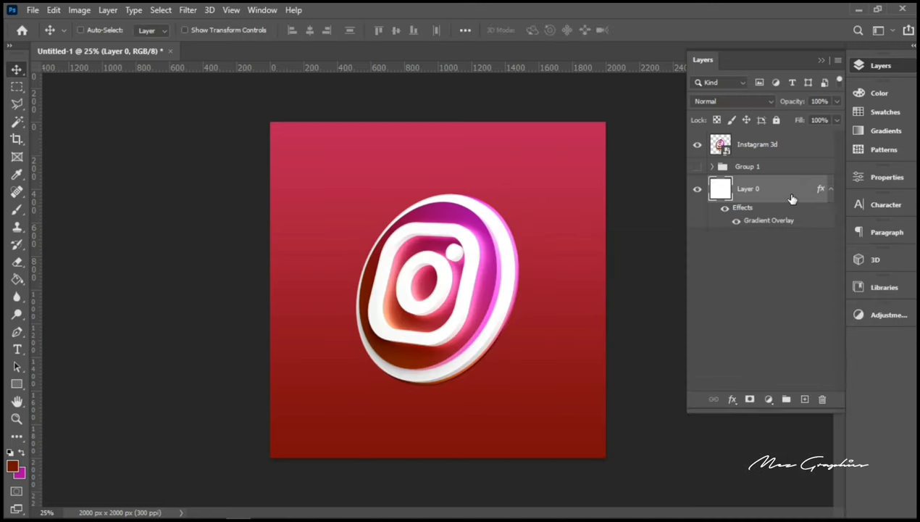
Convert Layer 0 to a smart object named Background, then drag the Instagram 3d logo top-left
right_click(791, 198)
click(721, 190)
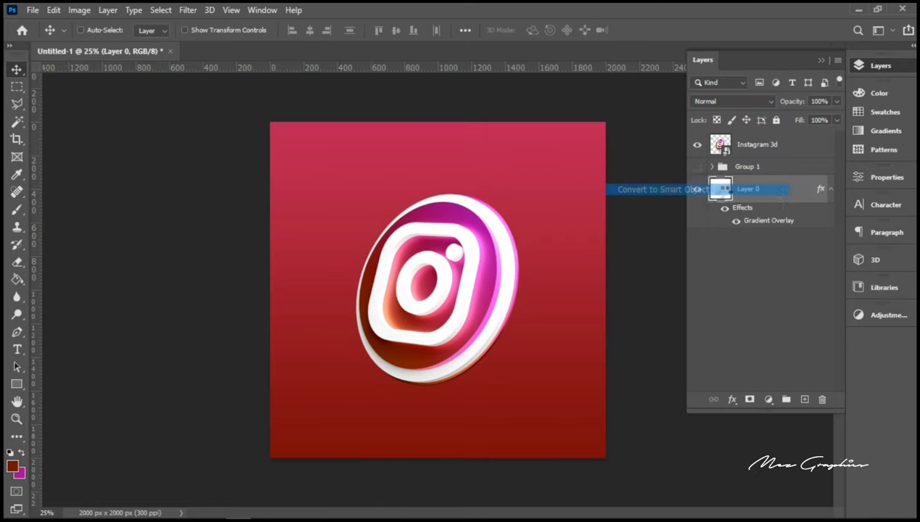
double_click(750, 190)
text(Background)
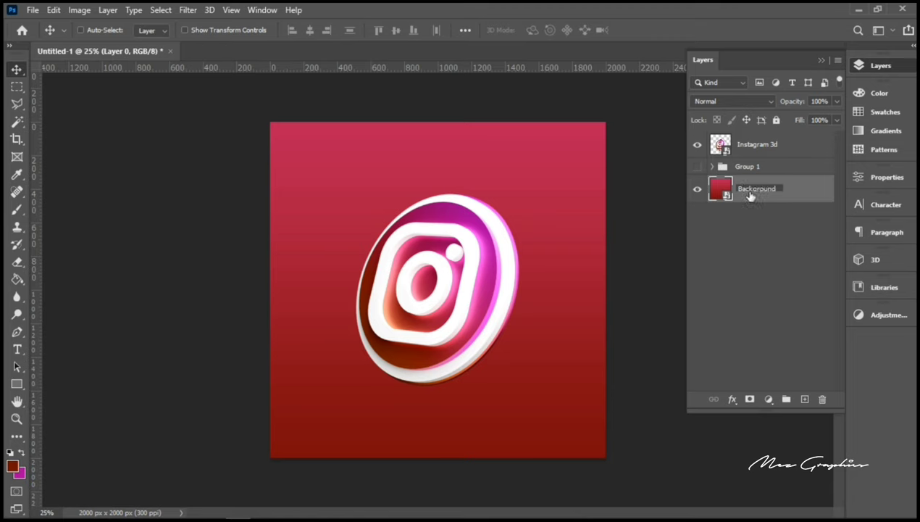
key(Return)
click(767, 144)
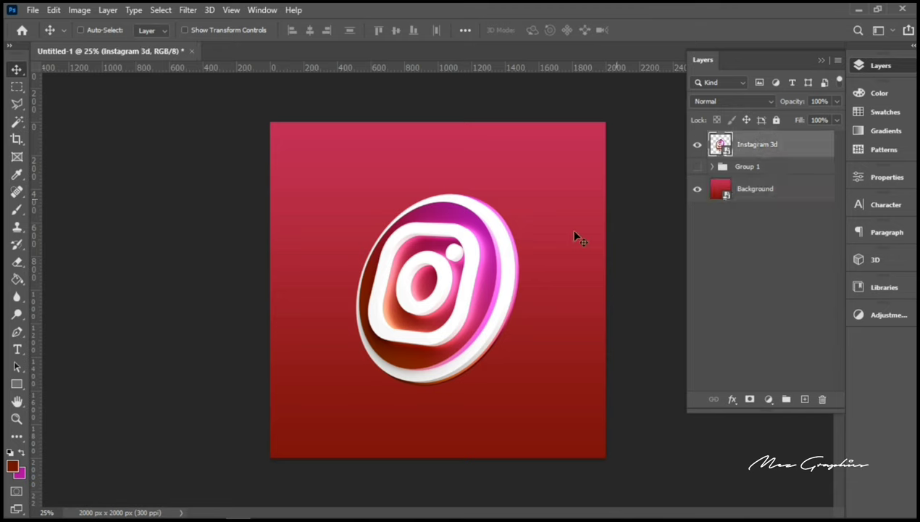
drag(493, 285, 351, 175)
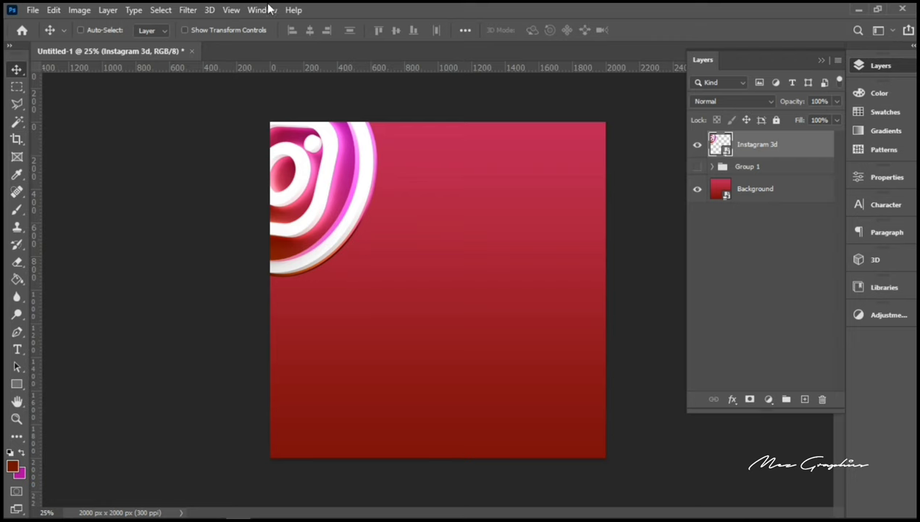
Apply a 24.9 px Gaussian Blur to the Instagram 3d logo and set its fill to 61%
click(191, 13)
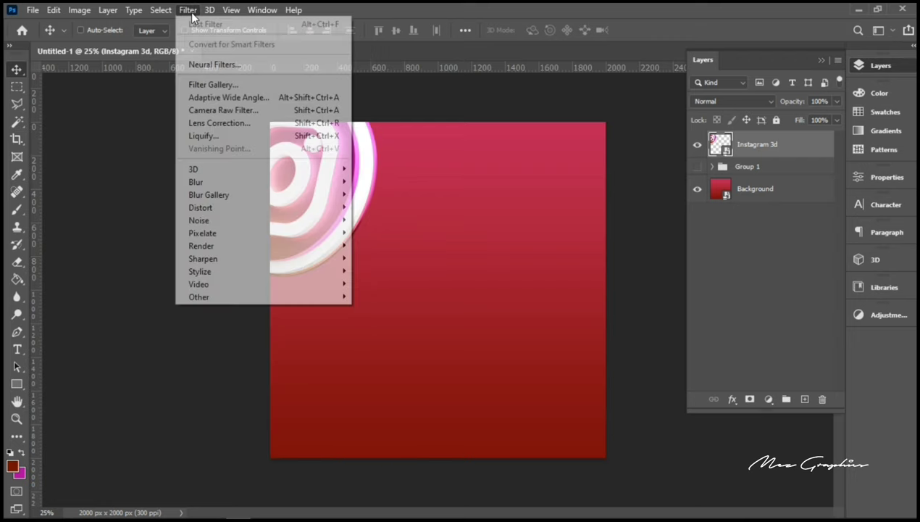
mouse_move(298, 186)
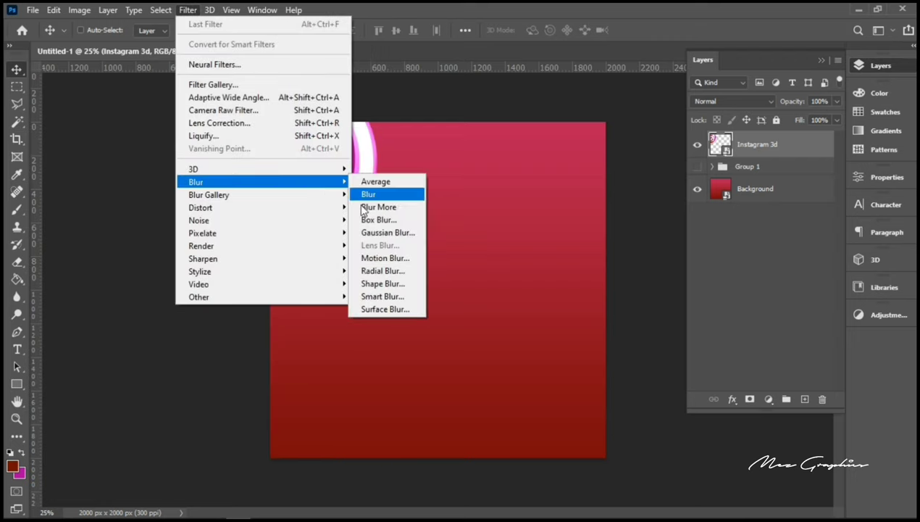
click(373, 232)
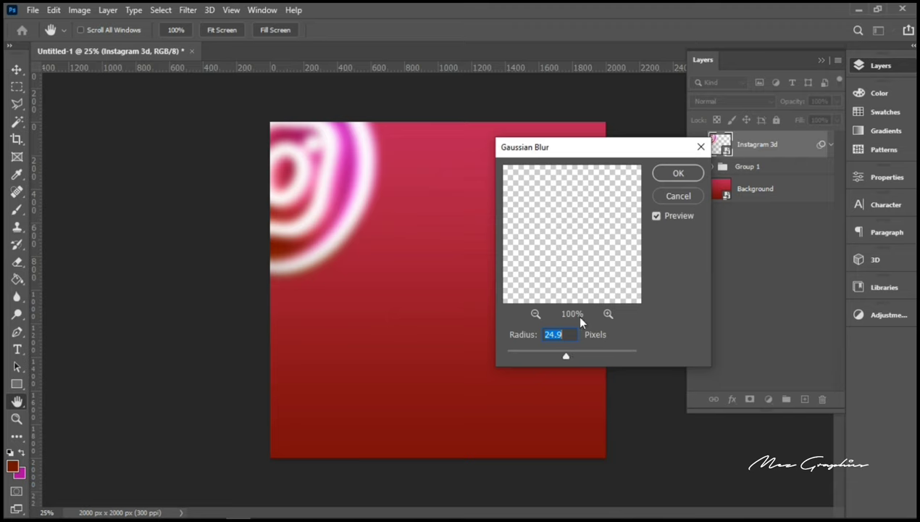
click(665, 178)
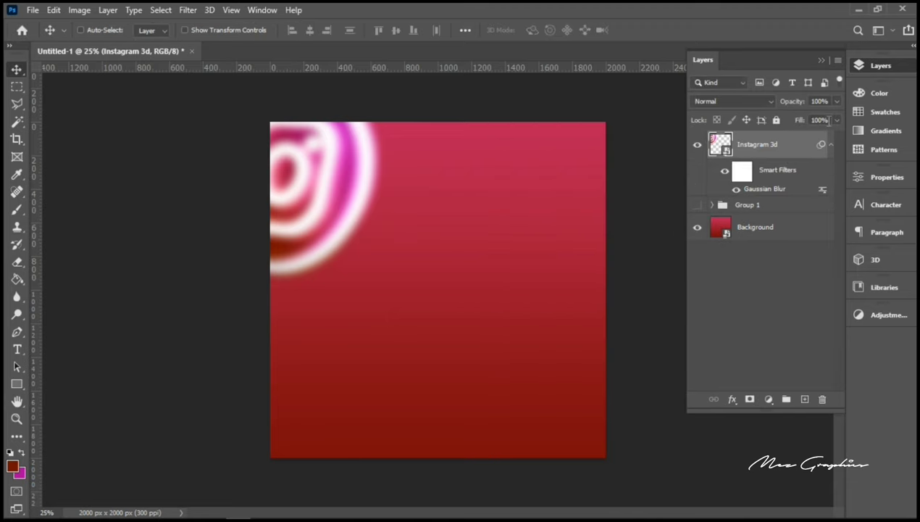
click(826, 120)
text(61)
key(Return)
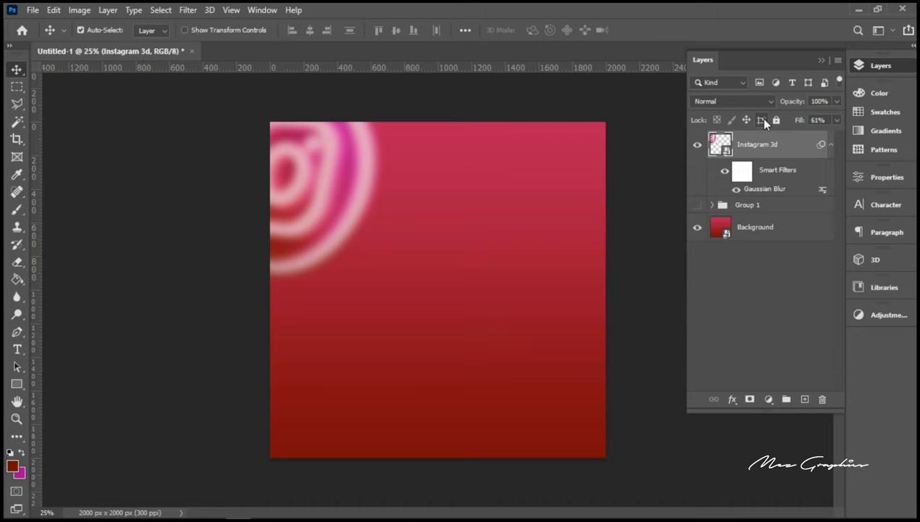
Duplicate the blurred logo and move the copy to the top-right corner
key(ctrl+j)
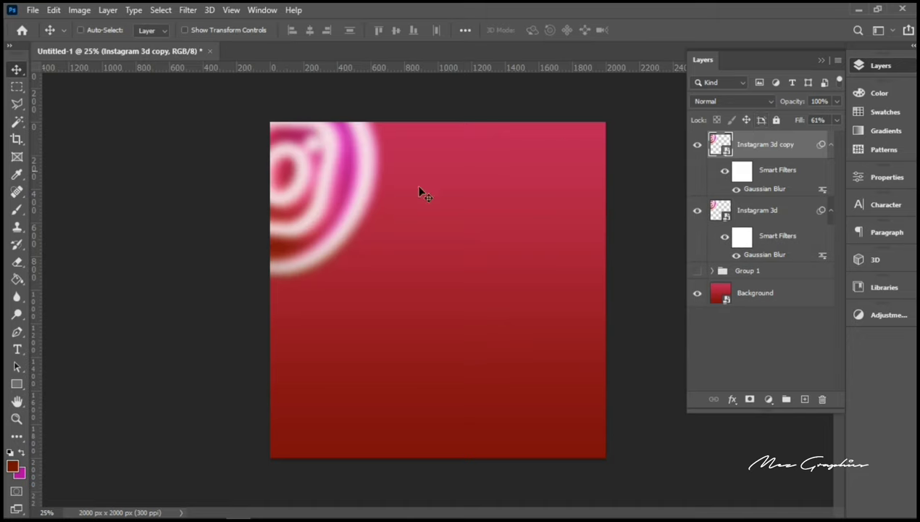
drag(342, 194, 590, 137)
key(ctrl)
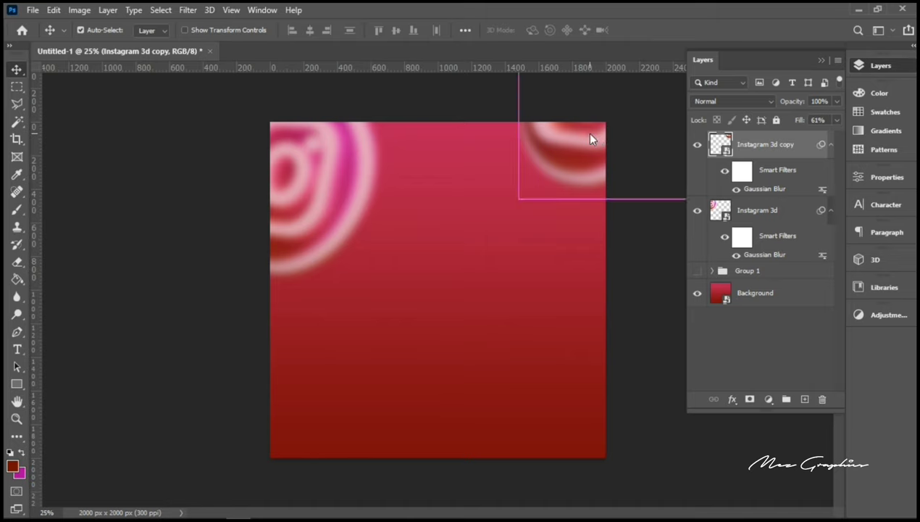
Duplicate the top-right logo and place the copy along the bottom-left edge
key(ctrl+j)
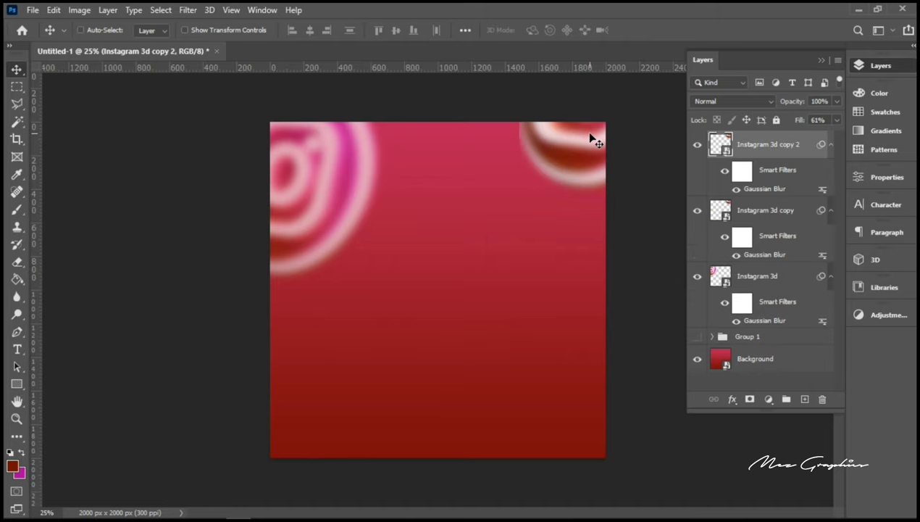
drag(591, 142, 314, 410)
drag(390, 300, 389, 327)
key(ctrl)
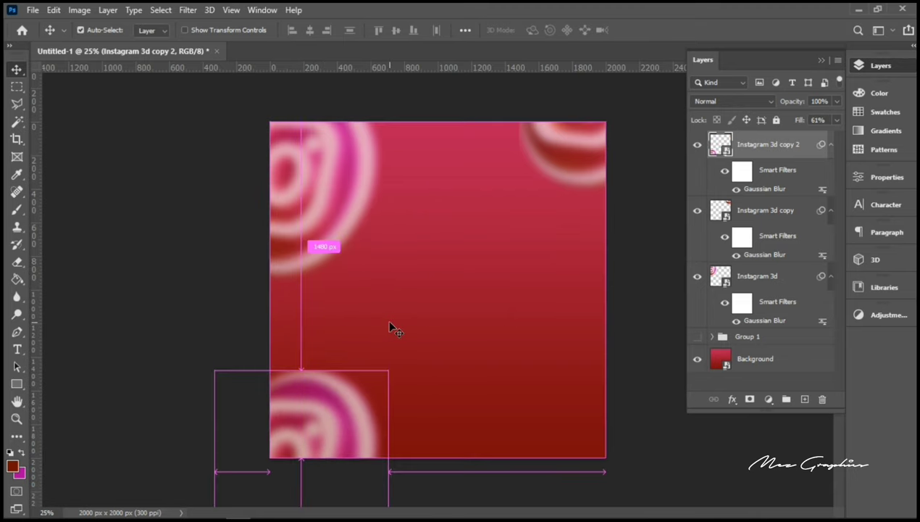
key(ctrl+j)
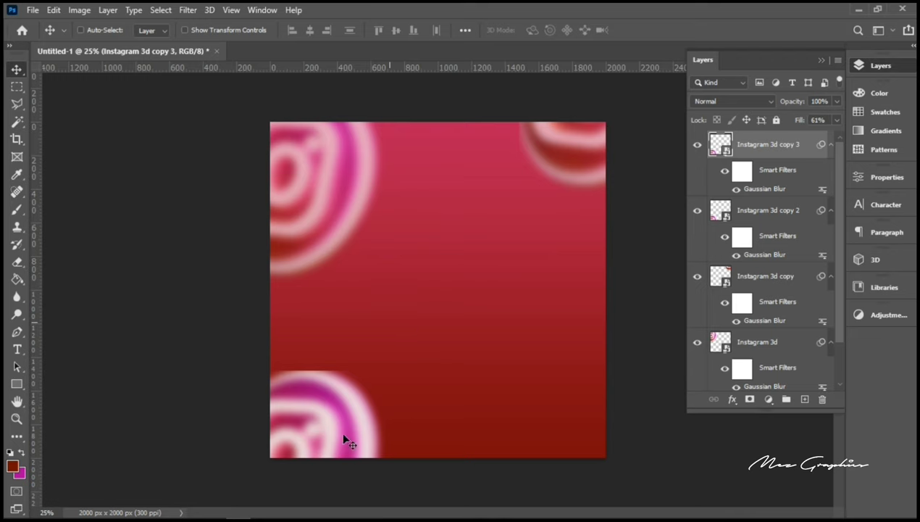
key(ctrl+z)
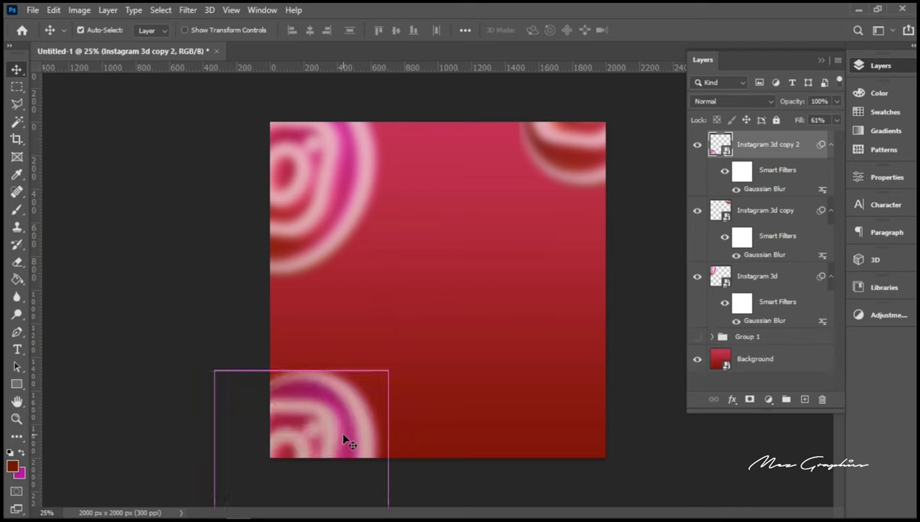
Flip the bottom-left logo vertically, shift it down-right, and copy it to the bottom-right corner
key(ctrl+t)
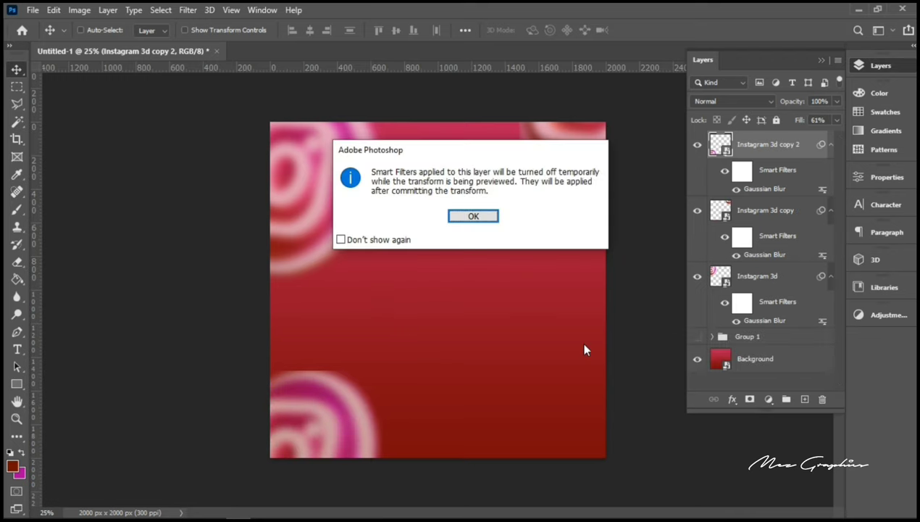
click(473, 216)
right_click(322, 427)
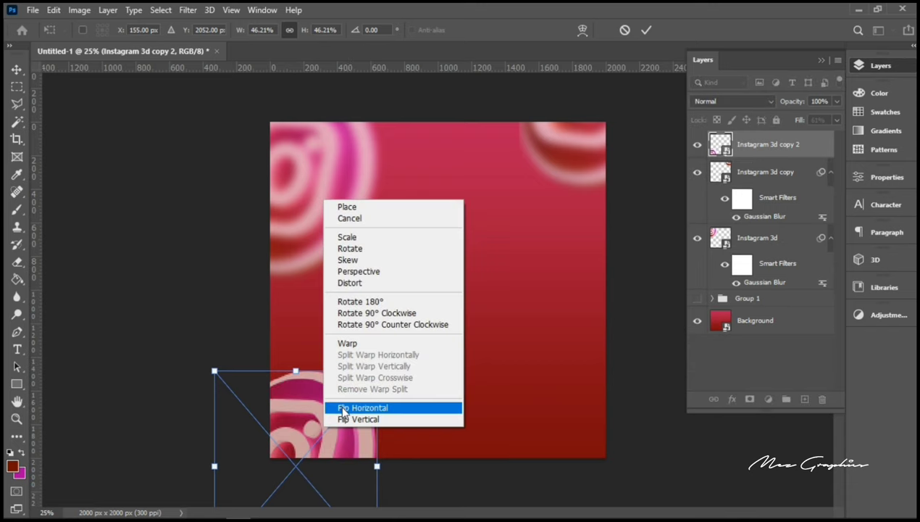
click(346, 417)
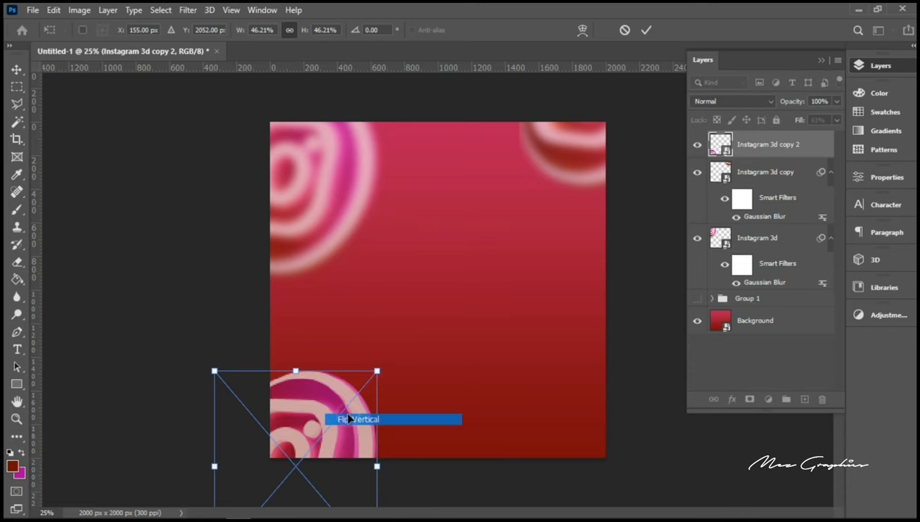
key(Return)
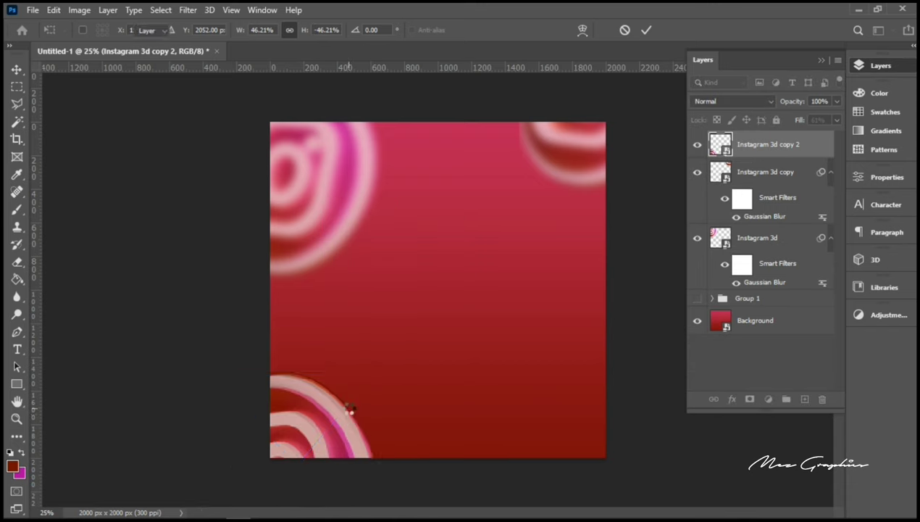
drag(322, 416, 377, 464)
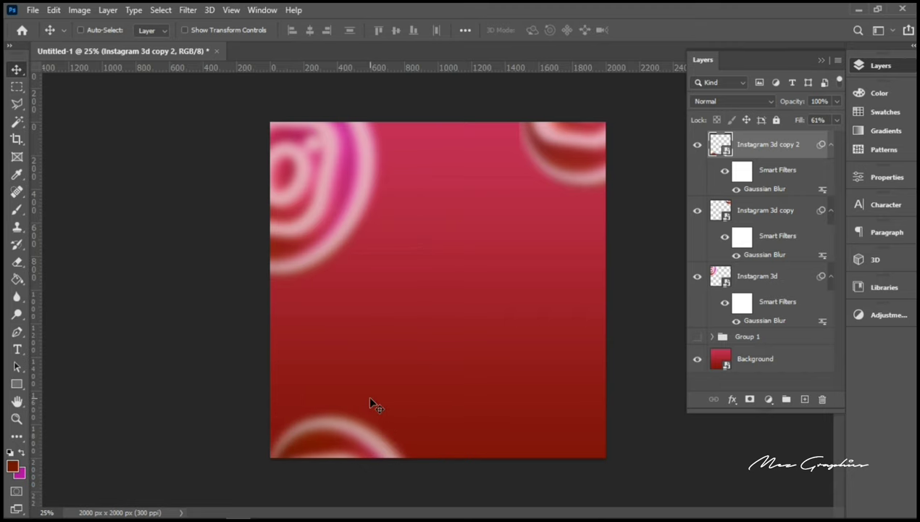
drag(370, 398, 579, 360)
Flip the bottom-right logo copy horizontally and nudge it into place
key(ctrl+t)
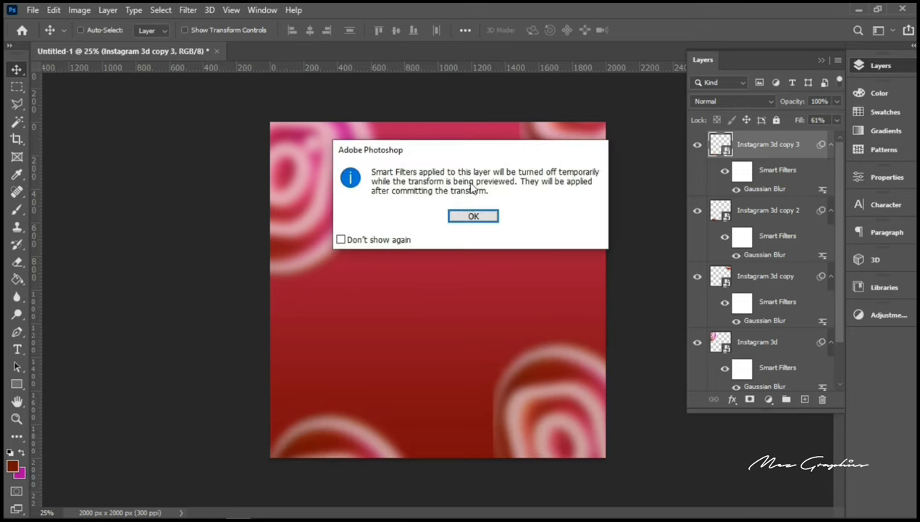
click(474, 216)
right_click(564, 387)
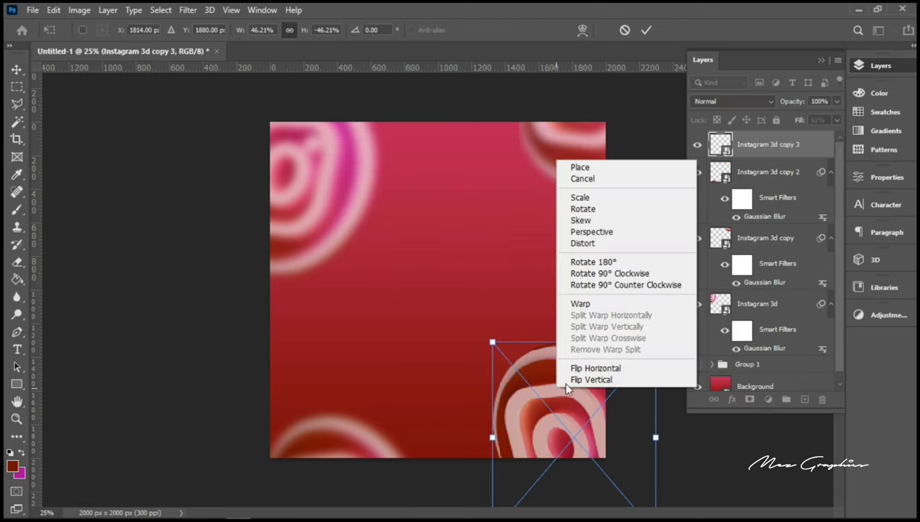
click(577, 369)
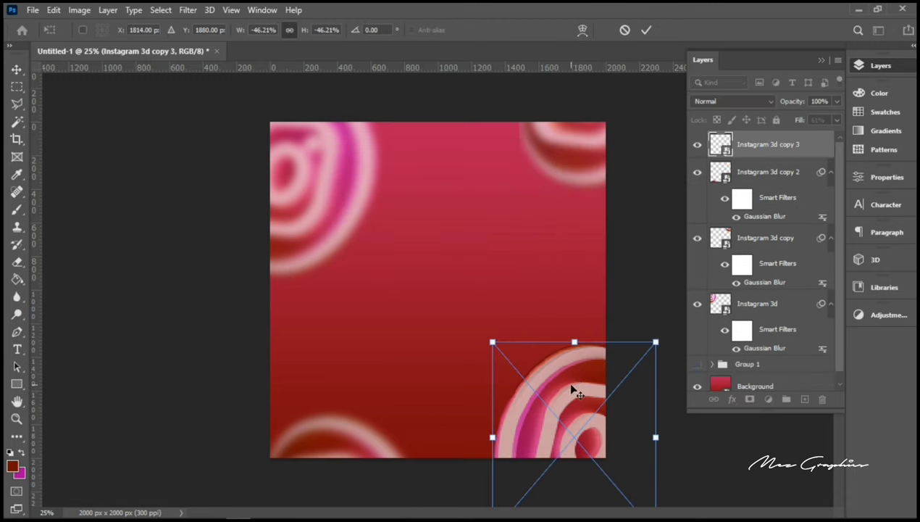
key(Return)
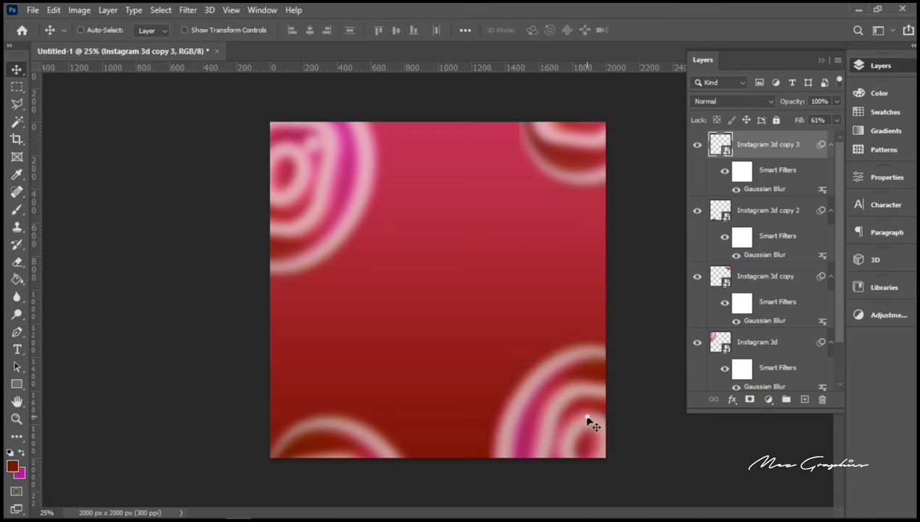
drag(590, 421, 568, 410)
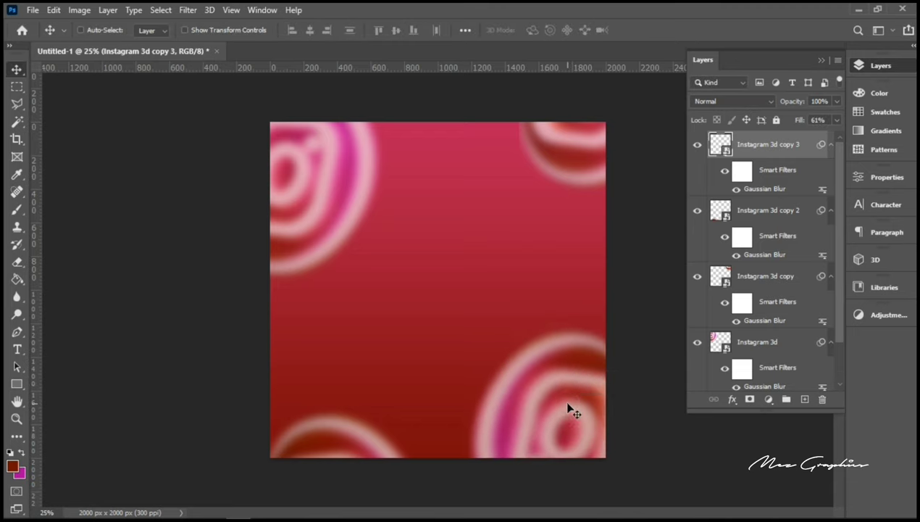
Move the top-right logo copy further up and right
right_click(563, 182)
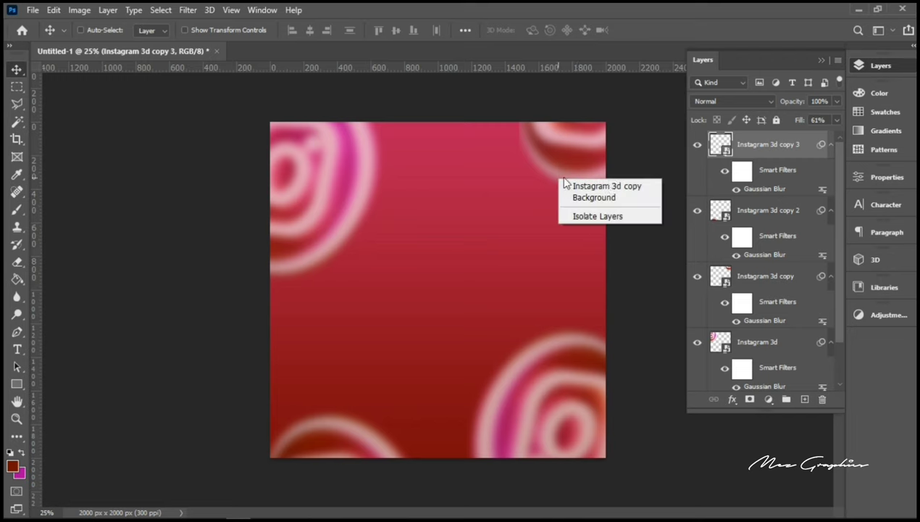
click(566, 186)
drag(559, 171, 567, 151)
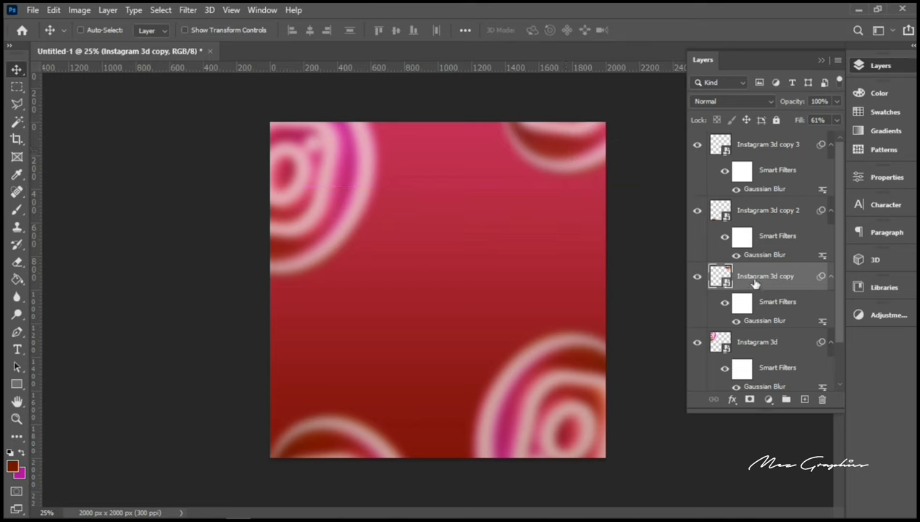
Select all four Instagram 3d layers and group them into Group 2
key(ctrl)
ctrl+click(759, 215)
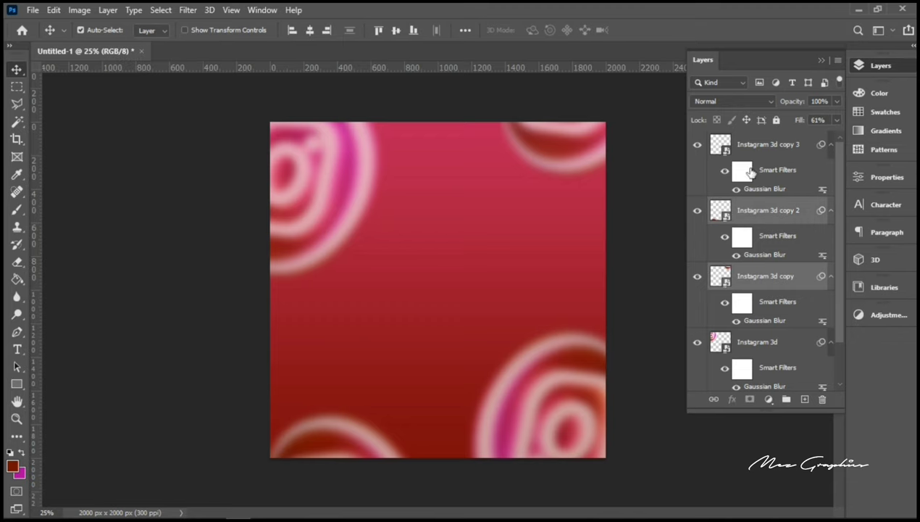
ctrl+click(755, 159)
ctrl+click(757, 339)
scroll(762, 294, down, 1)
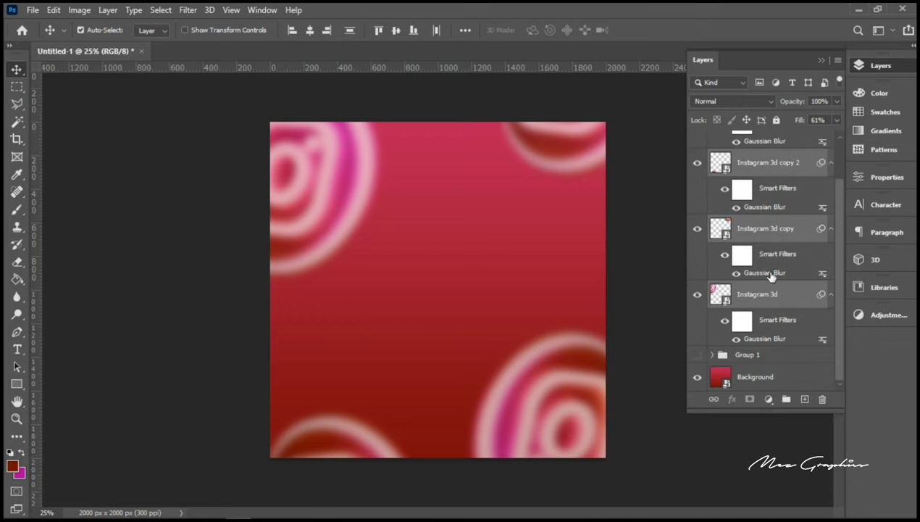
key(ctrl+g)
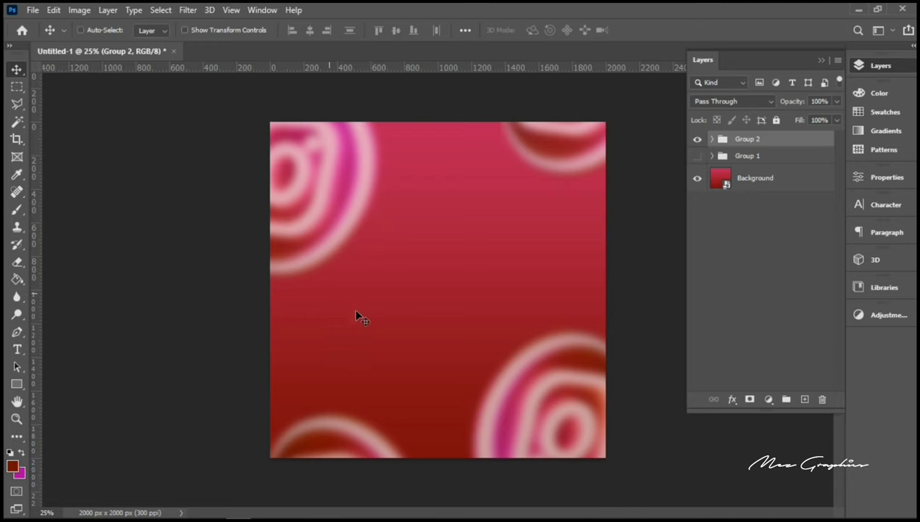
Nudge the bottom-right logo copy down four Shift-steps
right_click(544, 373)
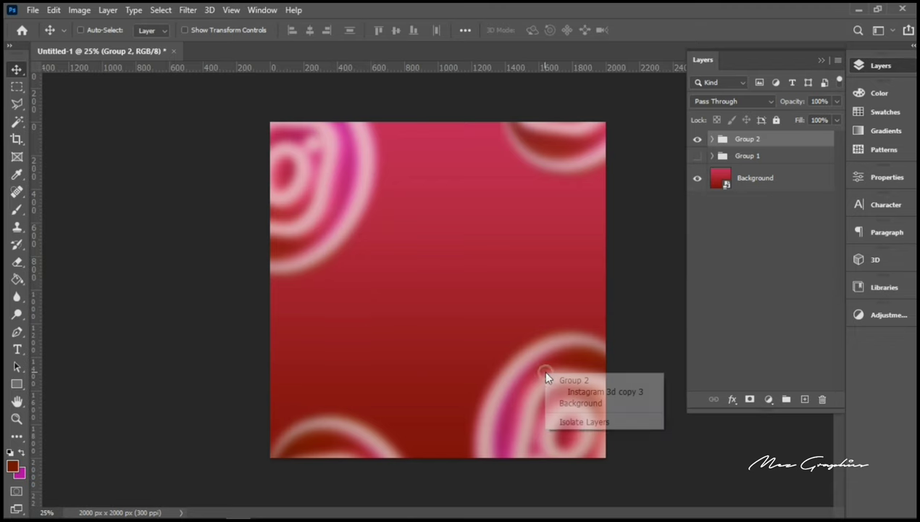
click(594, 390)
key(shift+Down)
key(shift+Down)
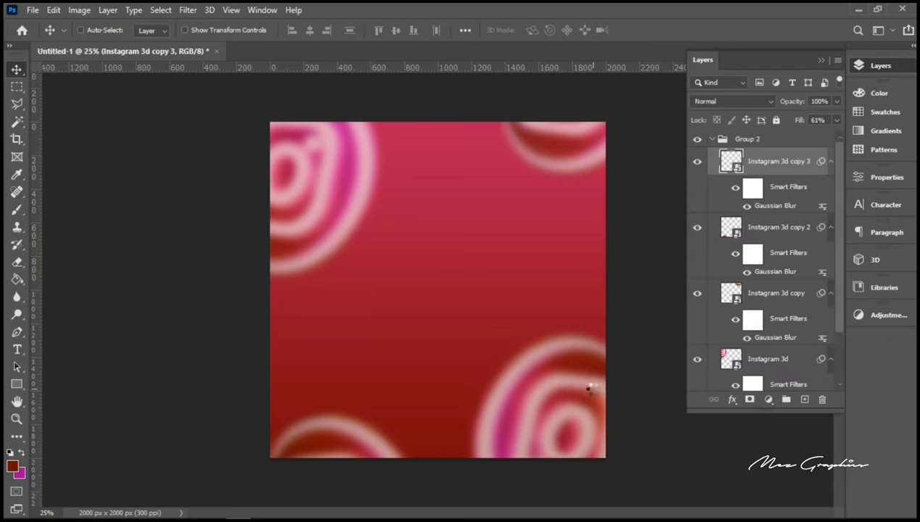
key(shift+Down)
key(shift+Down)
key(shift+Down)
key(shift+Down)
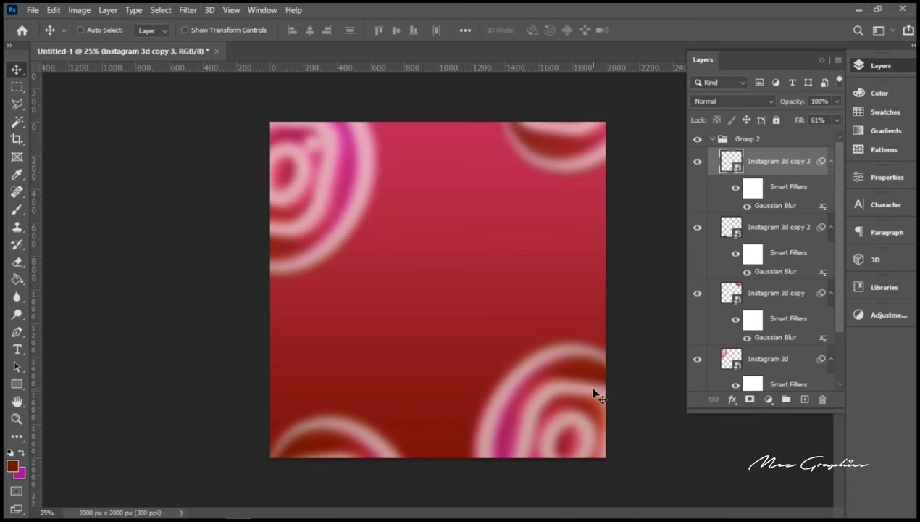
key(shift+Down)
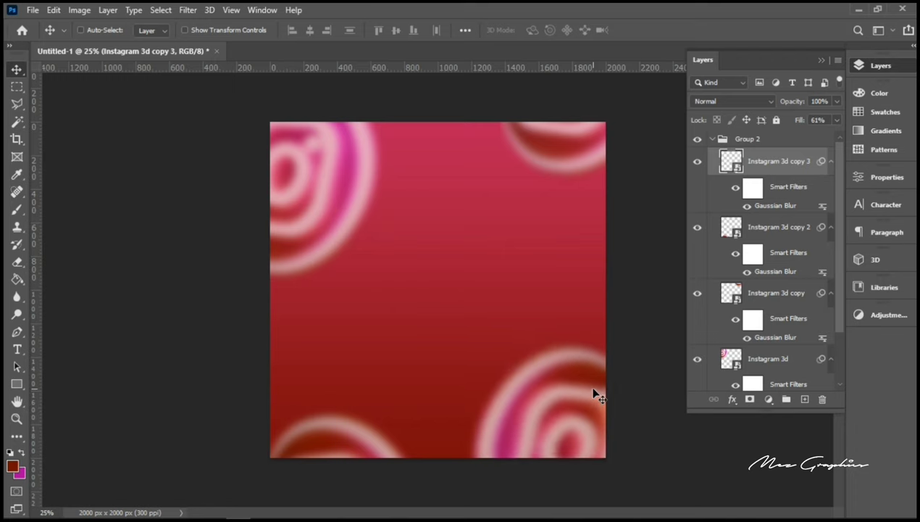
key(shift+Down)
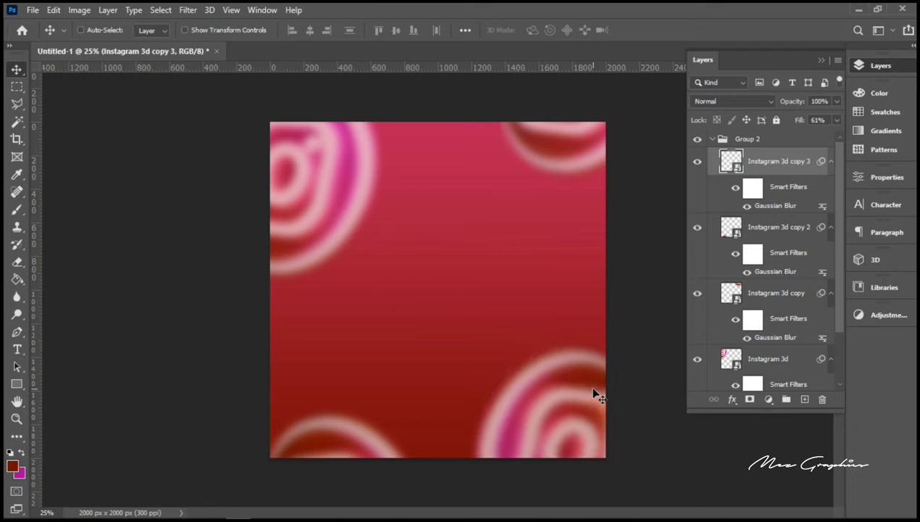
Shift the bottom-left logo copy slightly to the left
right_click(363, 437)
click(420, 457)
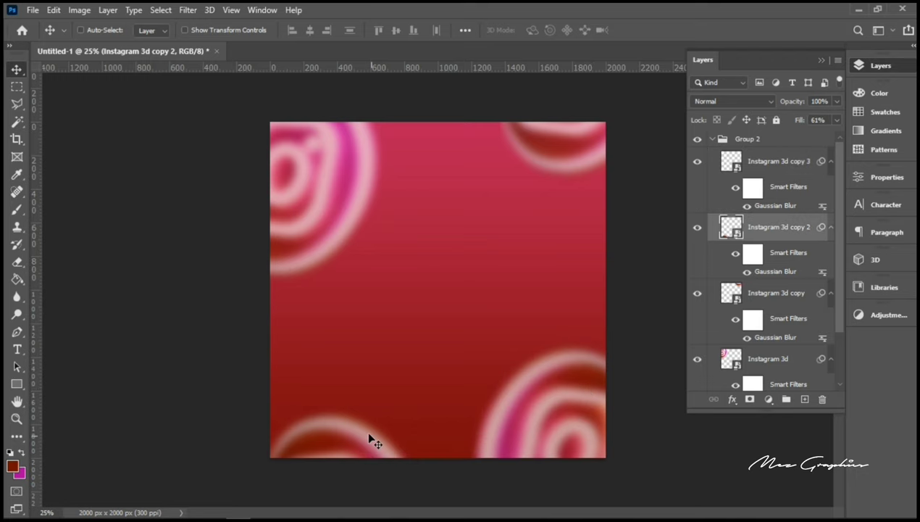
drag(355, 431, 342, 434)
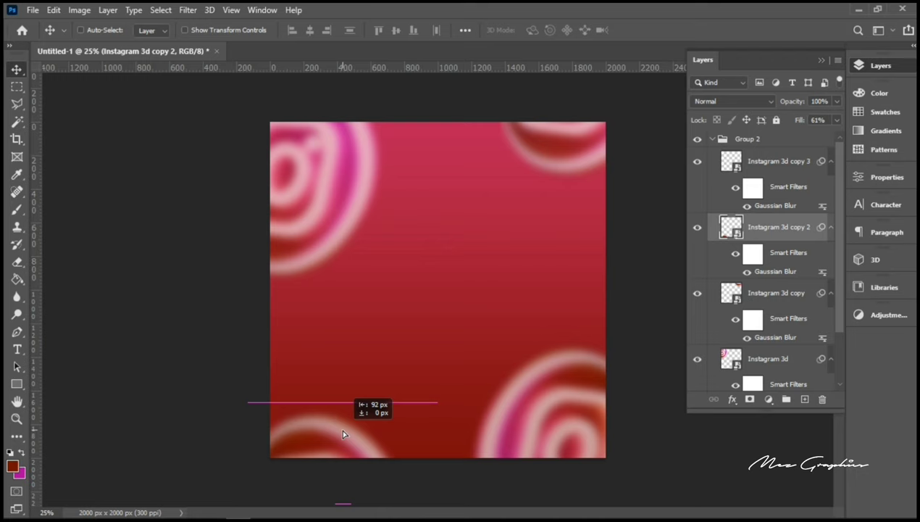
drag(342, 433, 343, 434)
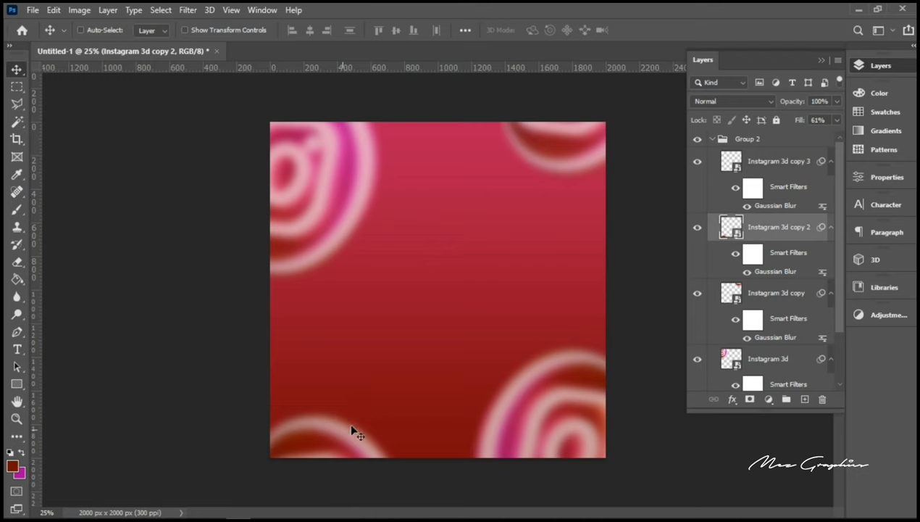
Raise the top-right and top-left logo copies slightly, then collapse Group 2
right_click(563, 169)
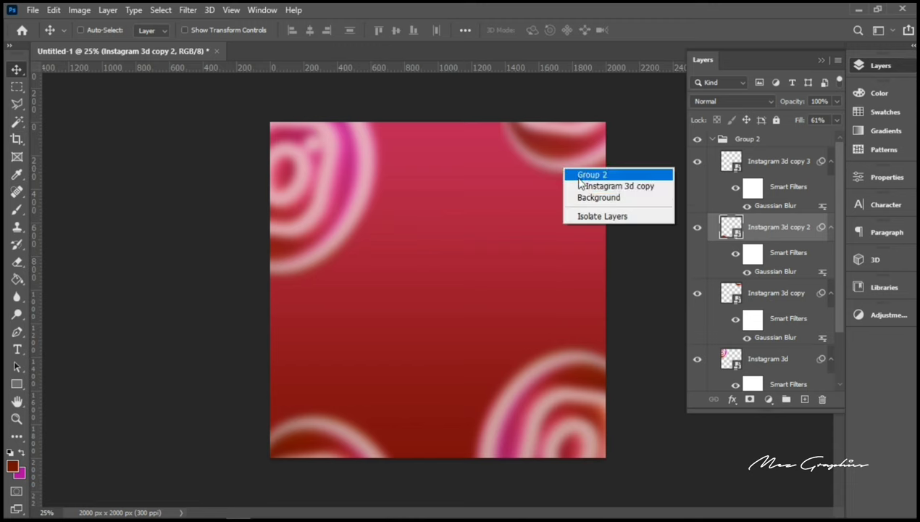
click(586, 187)
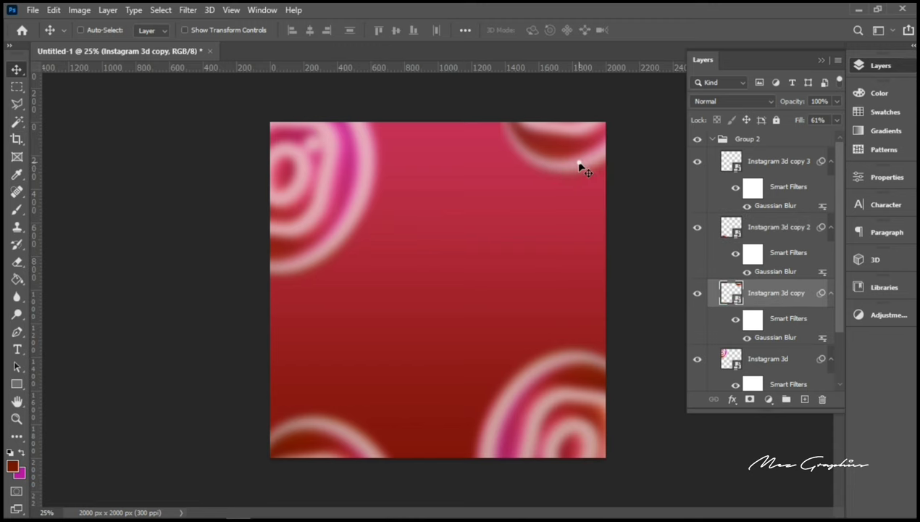
drag(579, 162, 579, 156)
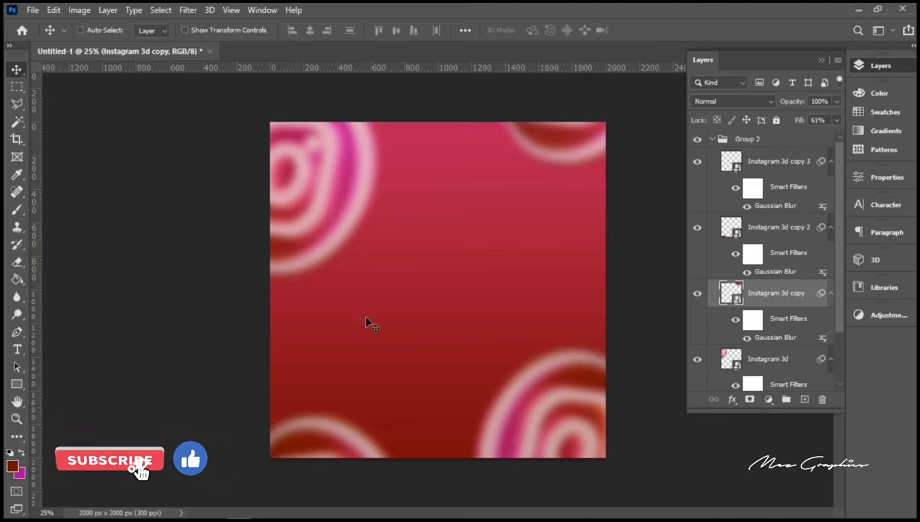
right_click(357, 191)
click(426, 208)
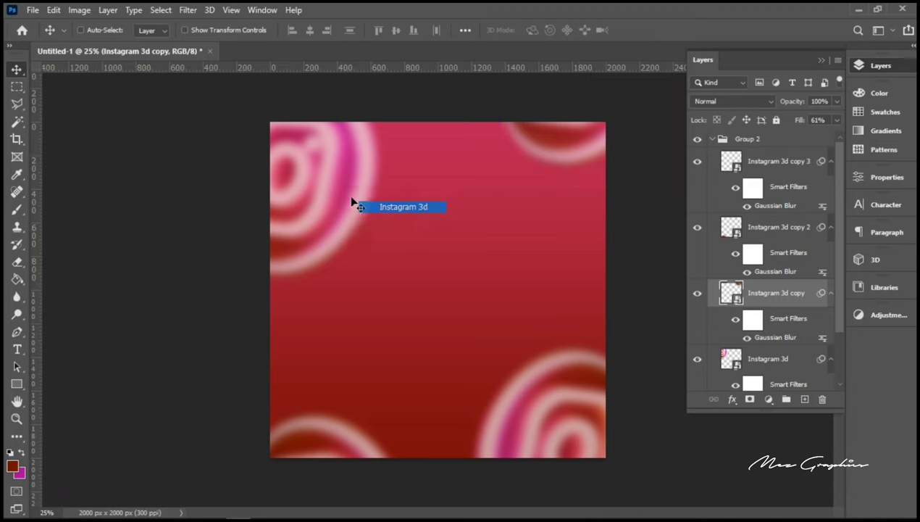
drag(352, 197, 350, 191)
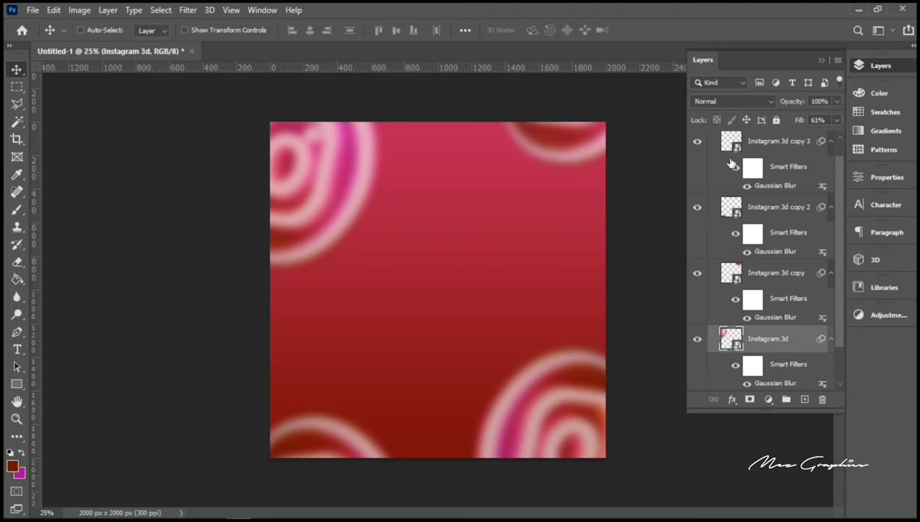
scroll(753, 217, up, 1)
click(710, 140)
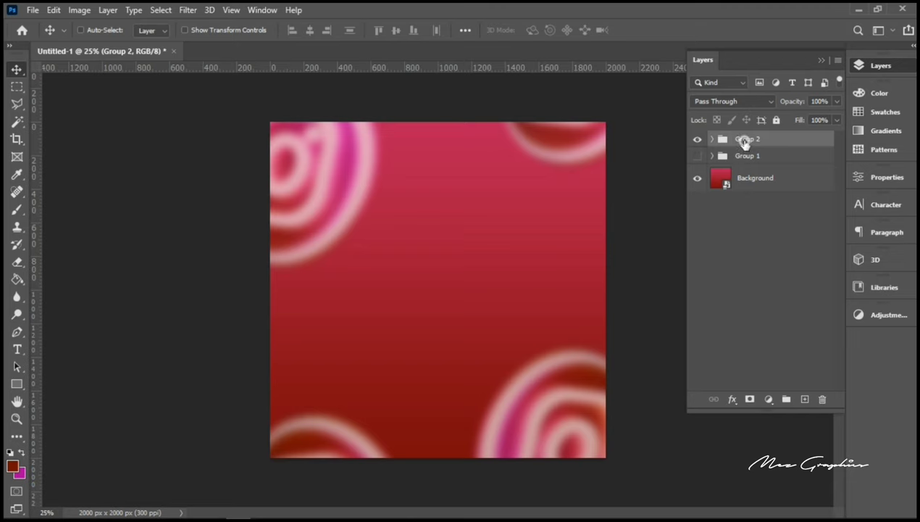
Rename Group 2 to 'Instagram Logos' and move it beneath Group 1
double_click(746, 140)
key(BackSpace)
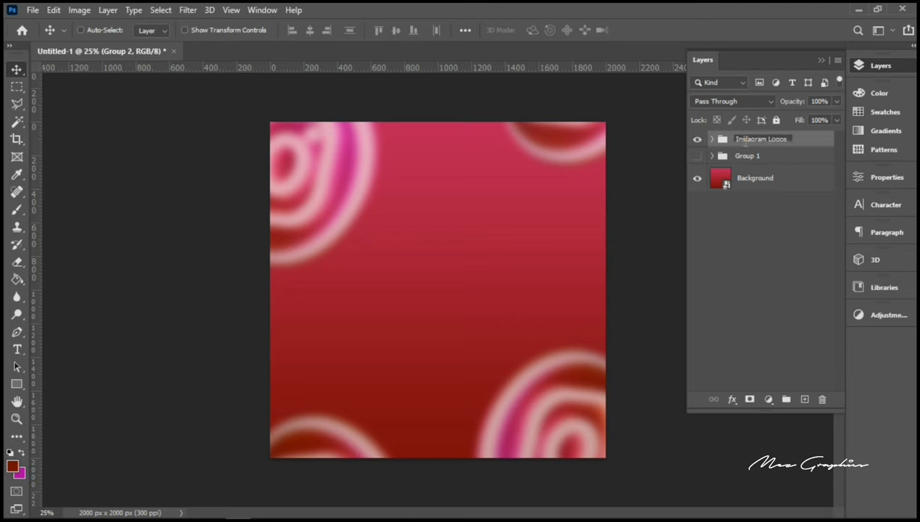
text(Instagram Logos)
key(Return)
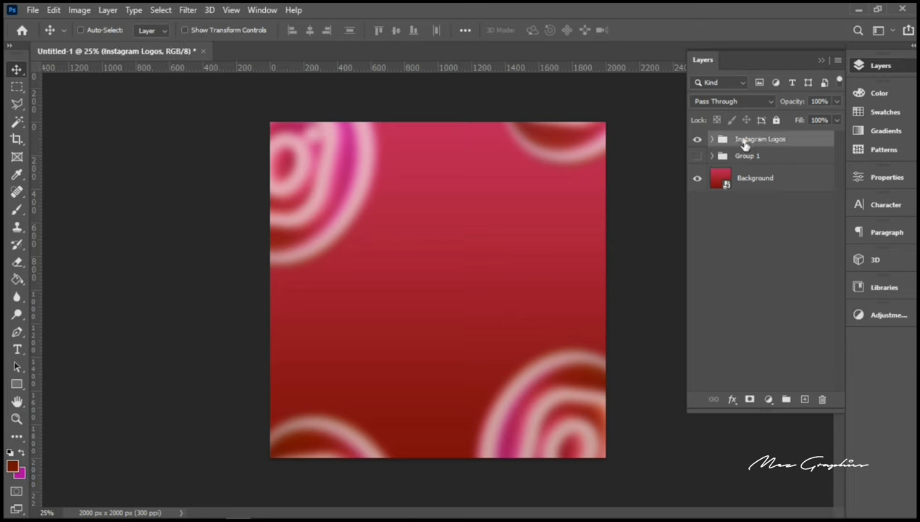
drag(745, 145, 746, 172)
click(746, 141)
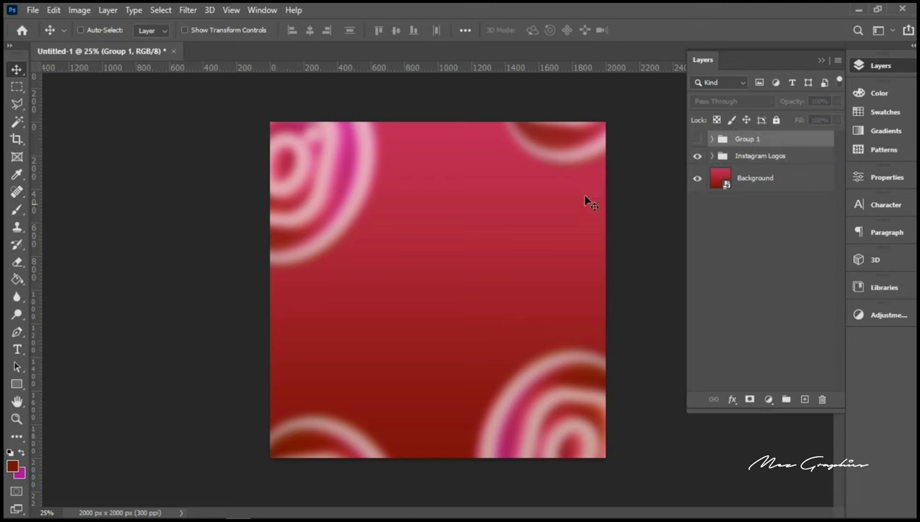
Show and expand Group 1, then group the K and 8 layers into Group 2
click(697, 139)
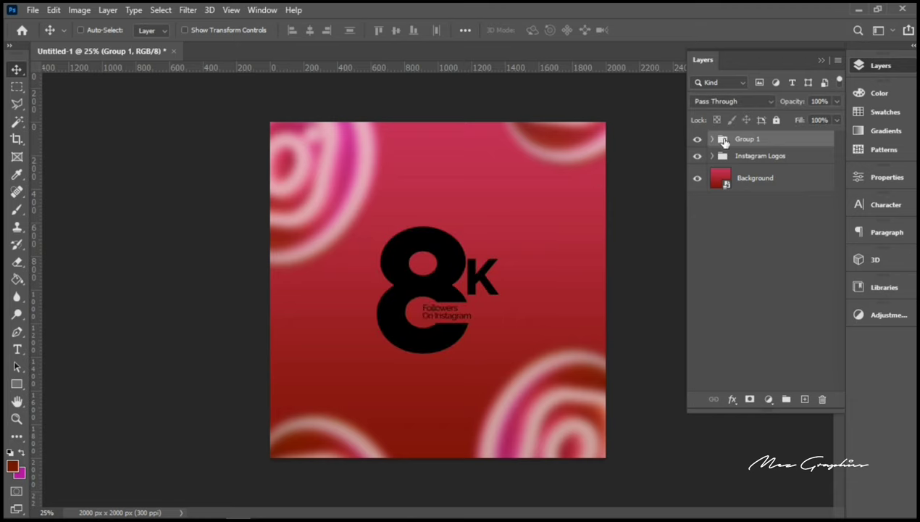
click(712, 139)
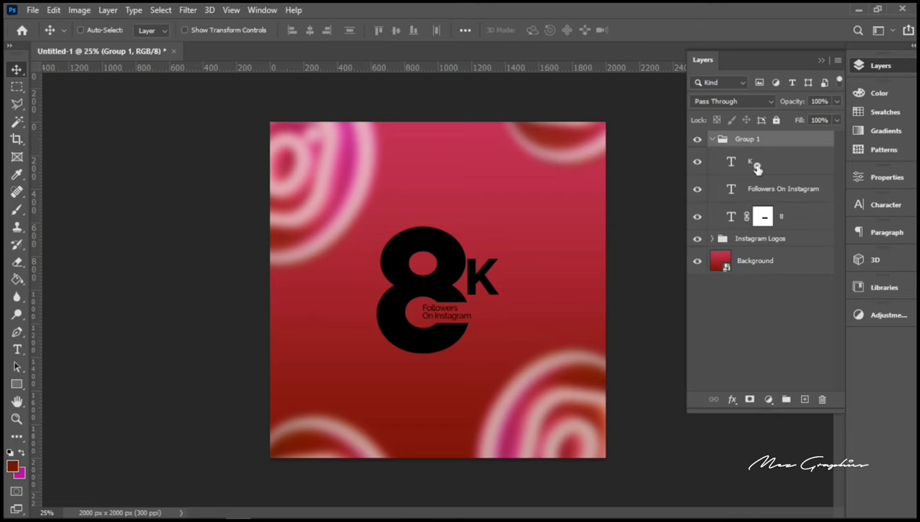
click(756, 169)
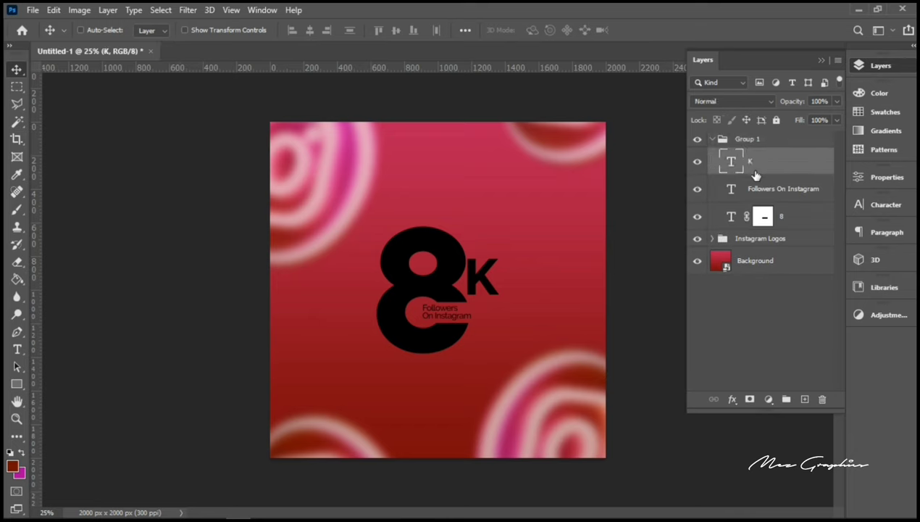
ctrl+click(788, 217)
key(ctrl+g)
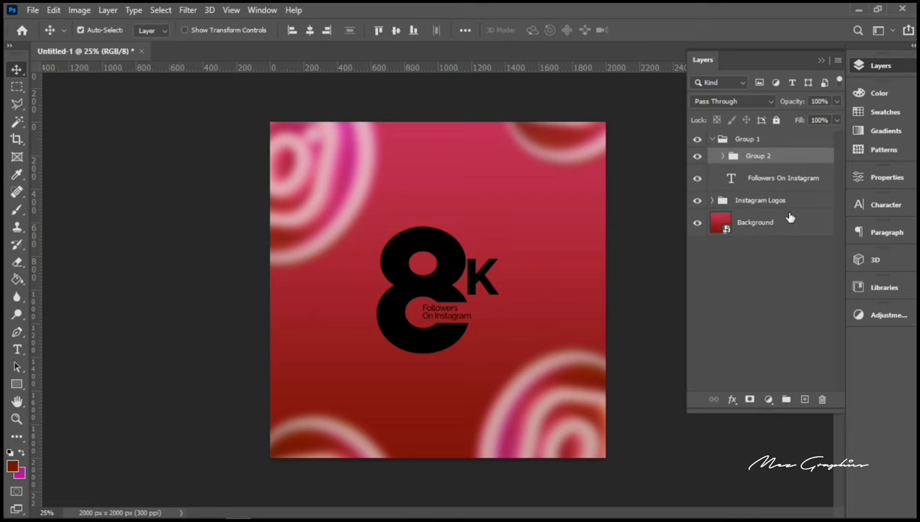
key(ctrl)
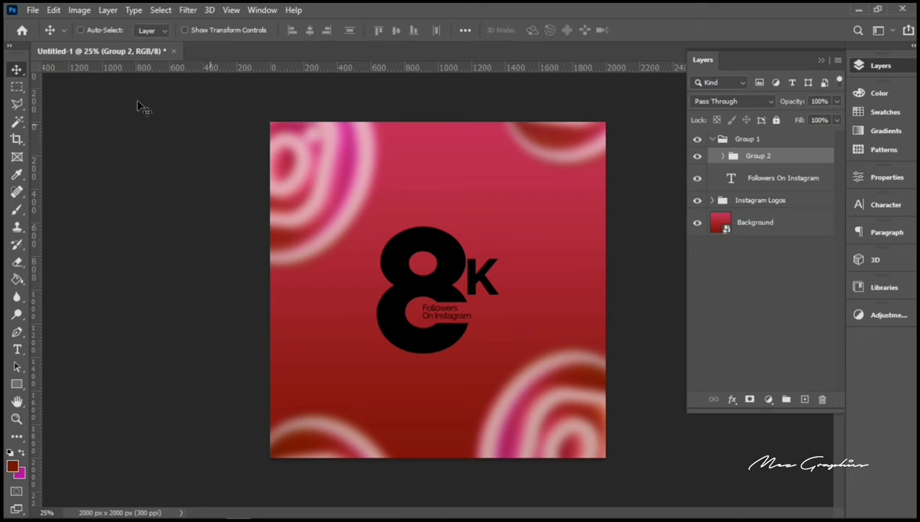
Place the Golden Background image into the document as an embedded layer and commit it
click(33, 9)
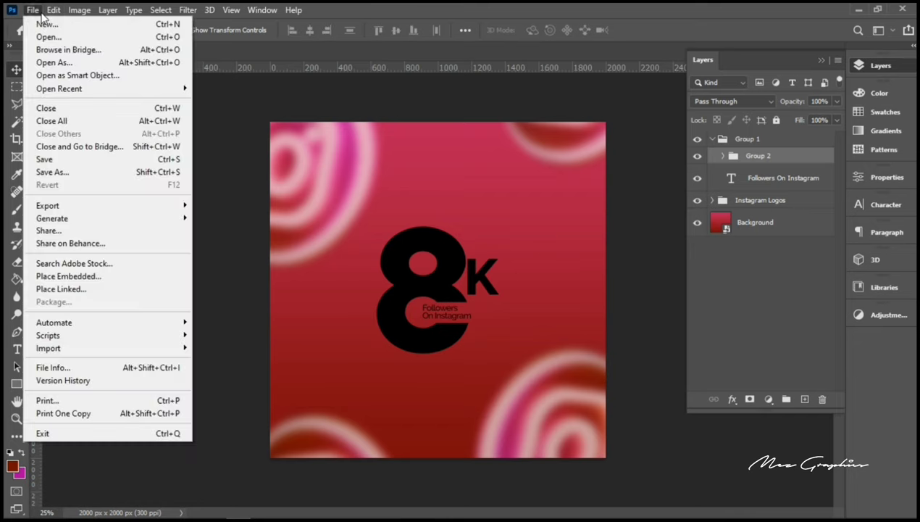
click(38, 22)
click(32, 10)
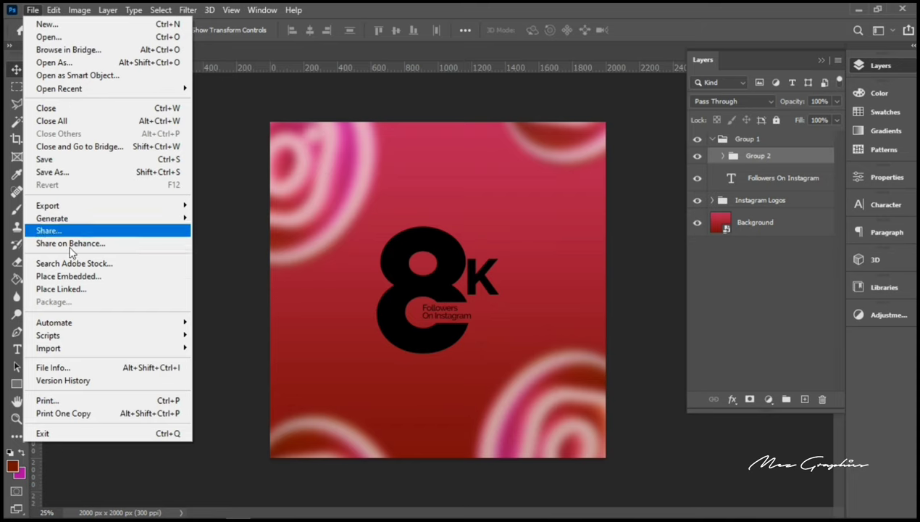
click(76, 276)
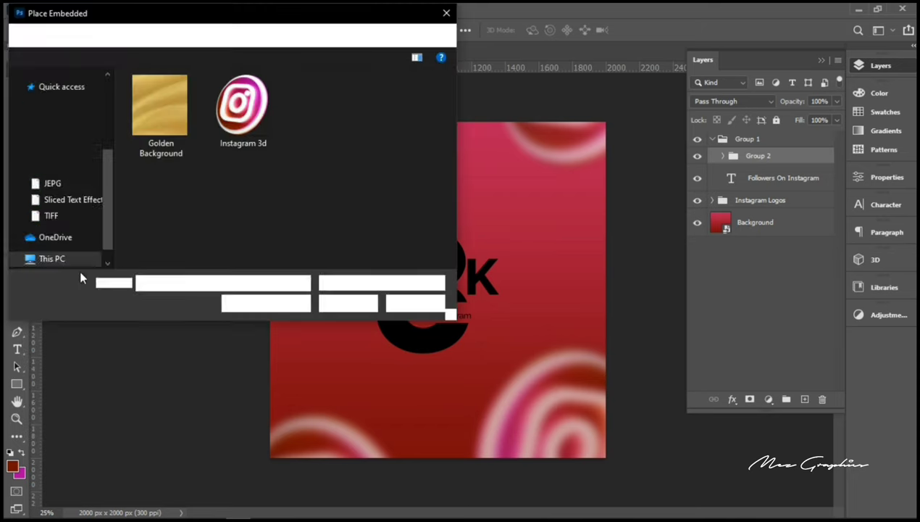
click(177, 120)
double_click(178, 119)
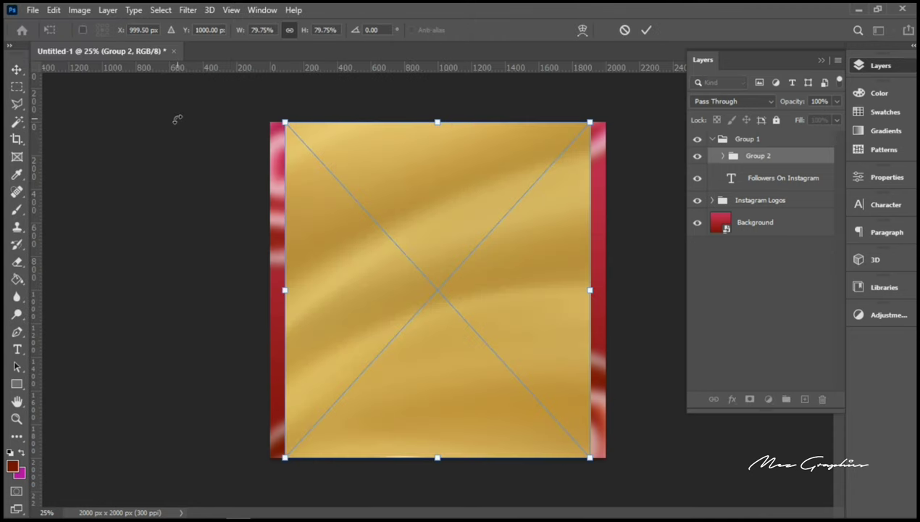
click(646, 32)
Clip the Golden Background to the 8K group and scale it down to fit
right_click(772, 162)
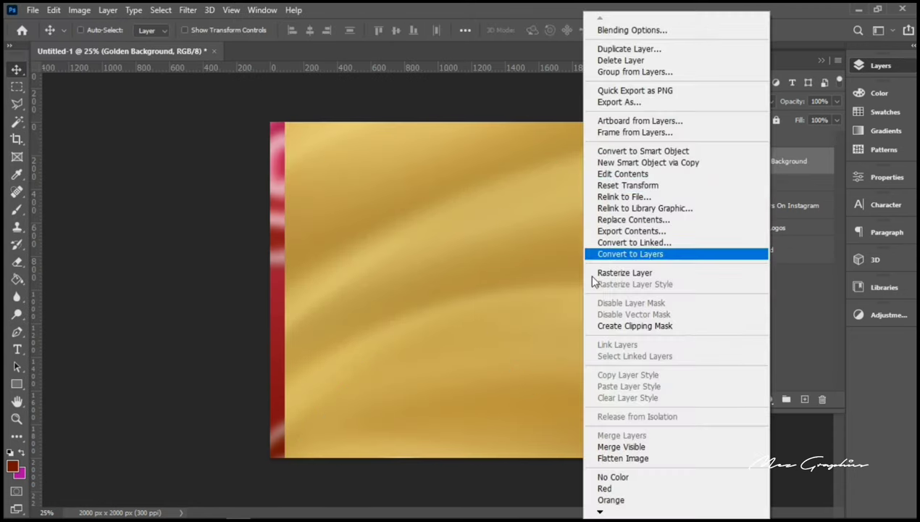
click(615, 327)
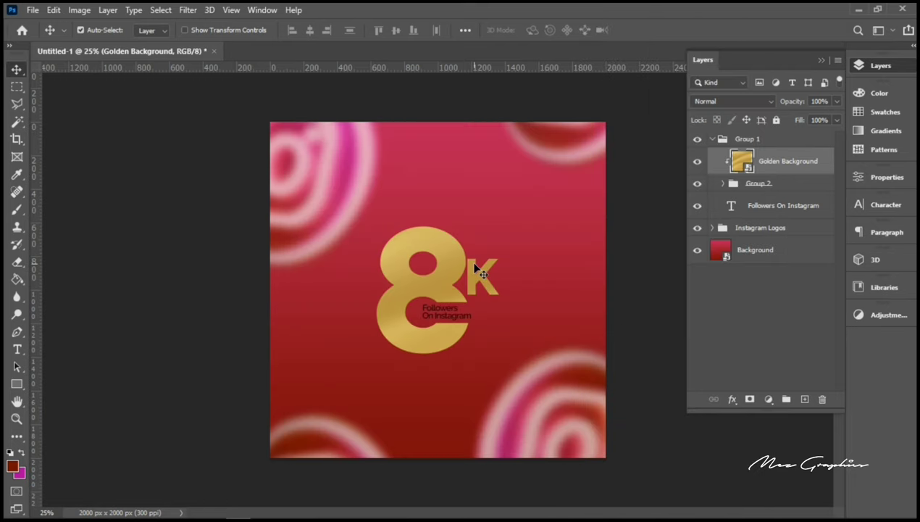
key(ctrl+t)
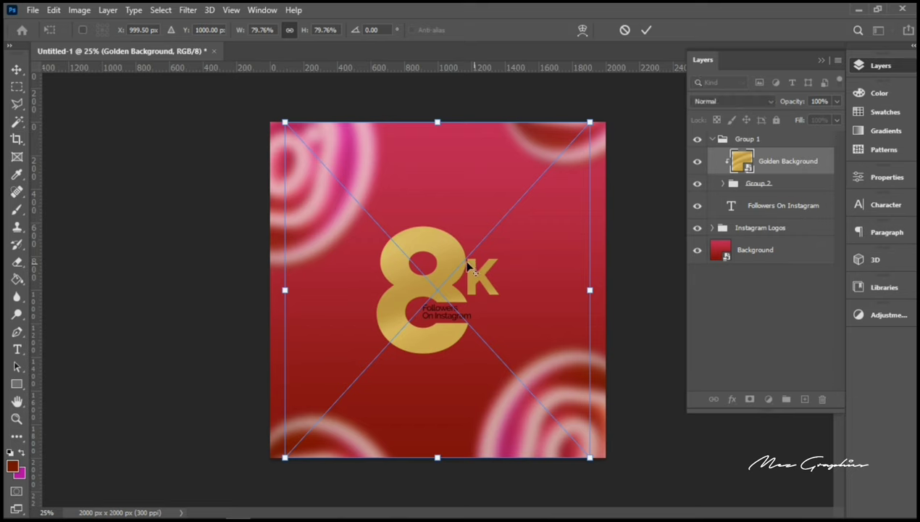
drag(590, 121, 499, 197)
key(Return)
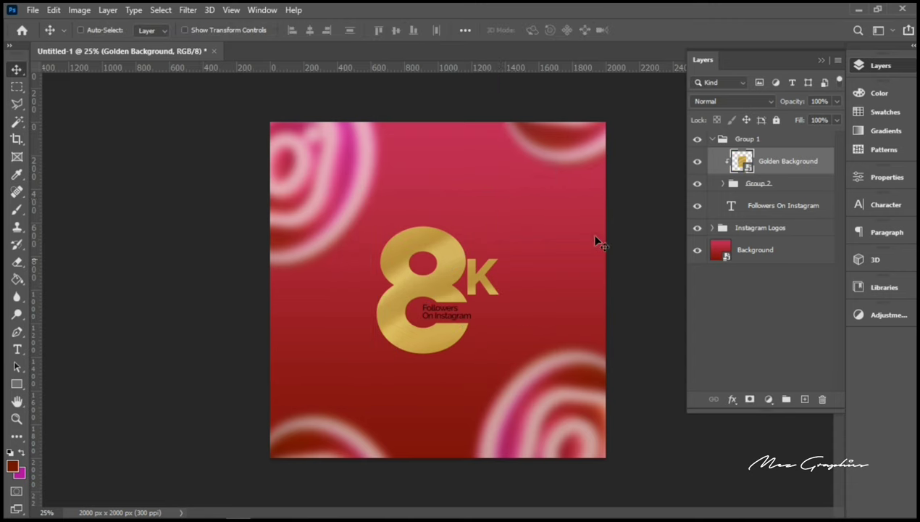
Recolour all the Followers On Instagram text to white (ffffff) and commit the edit
click(731, 205)
double_click(731, 205)
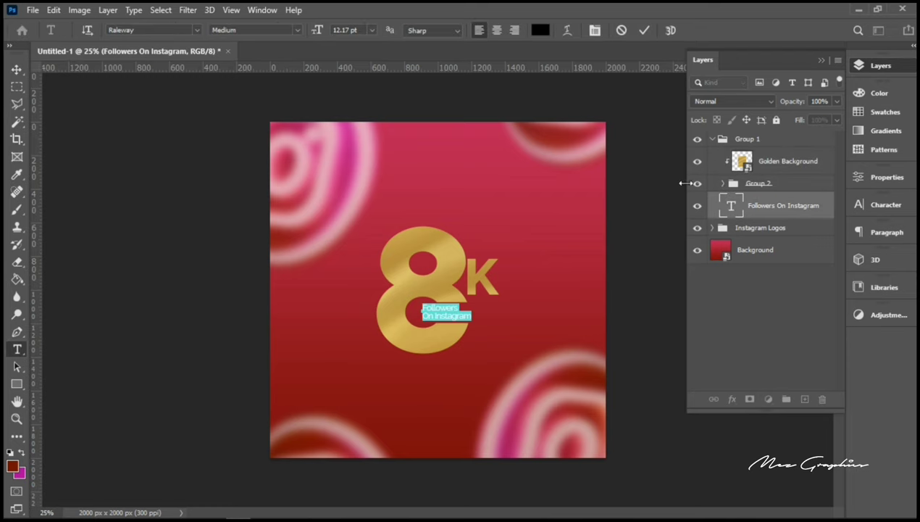
click(540, 30)
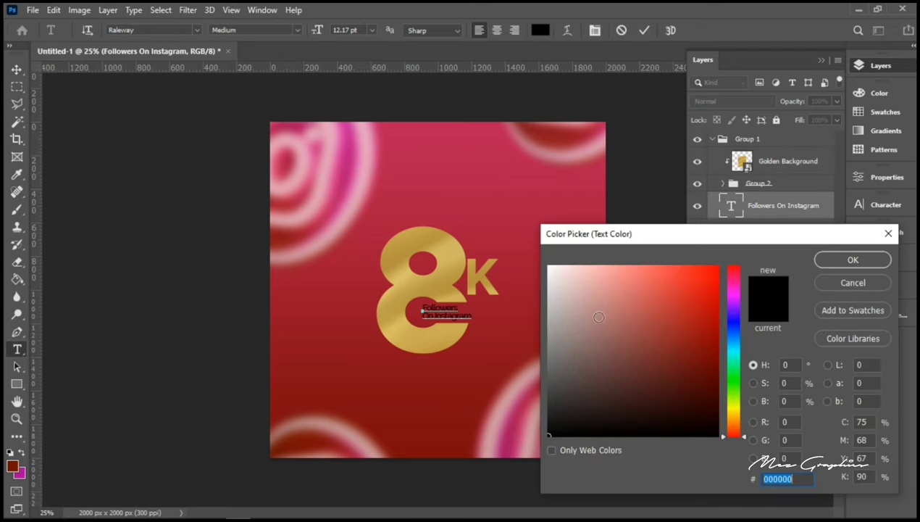
click(599, 320)
drag(552, 268, 544, 249)
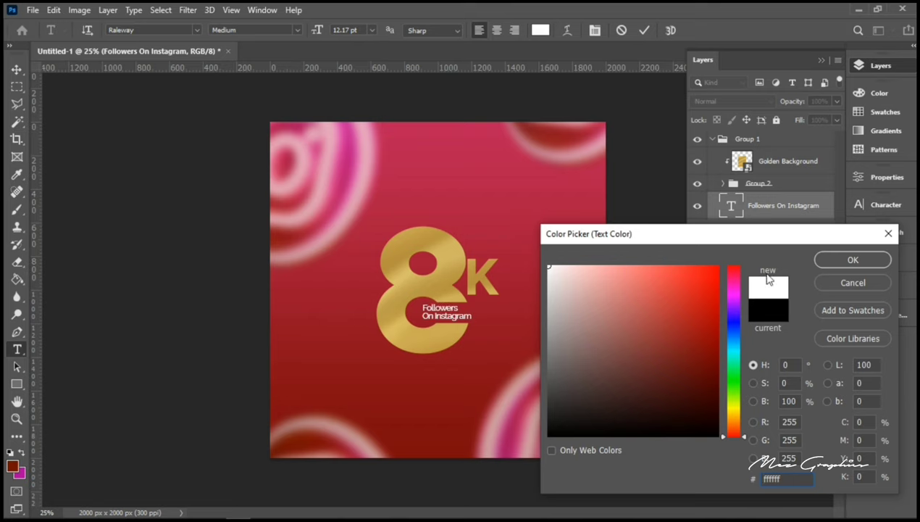
click(849, 260)
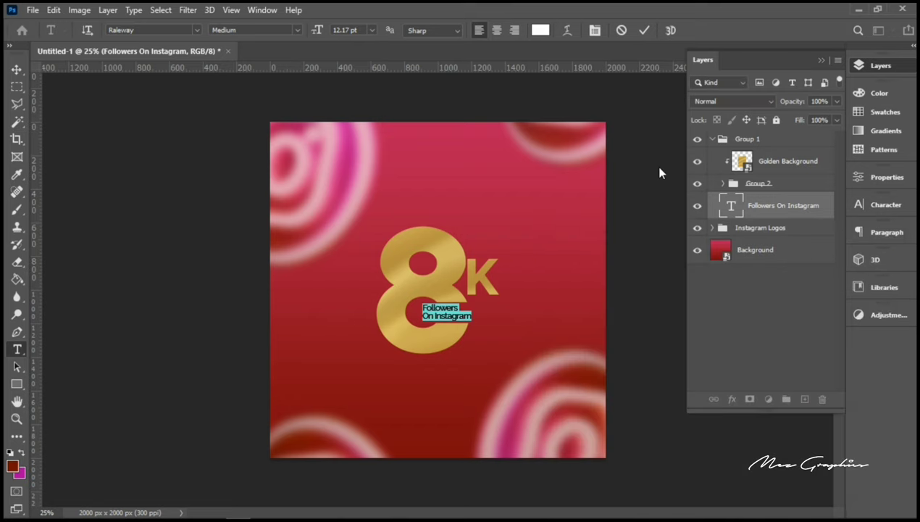
click(644, 32)
key(v)
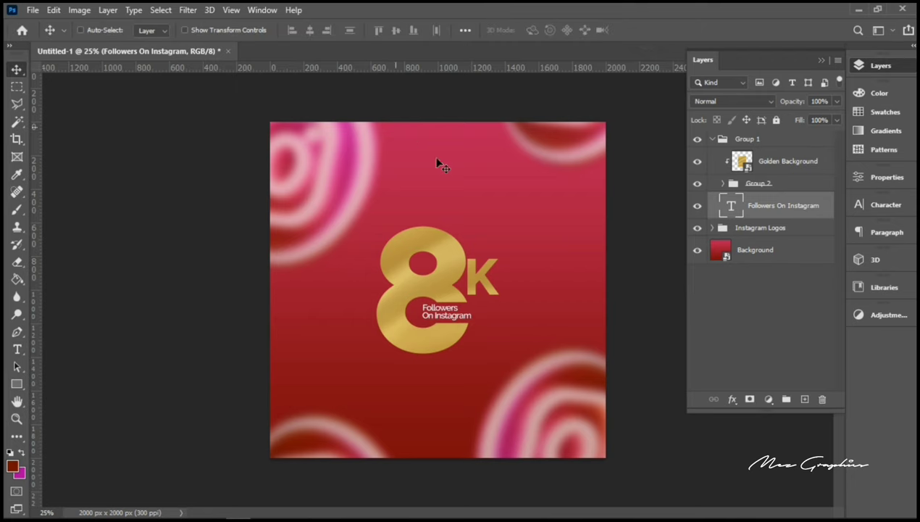
Convert Group 1 into a smart object
click(737, 139)
right_click(737, 139)
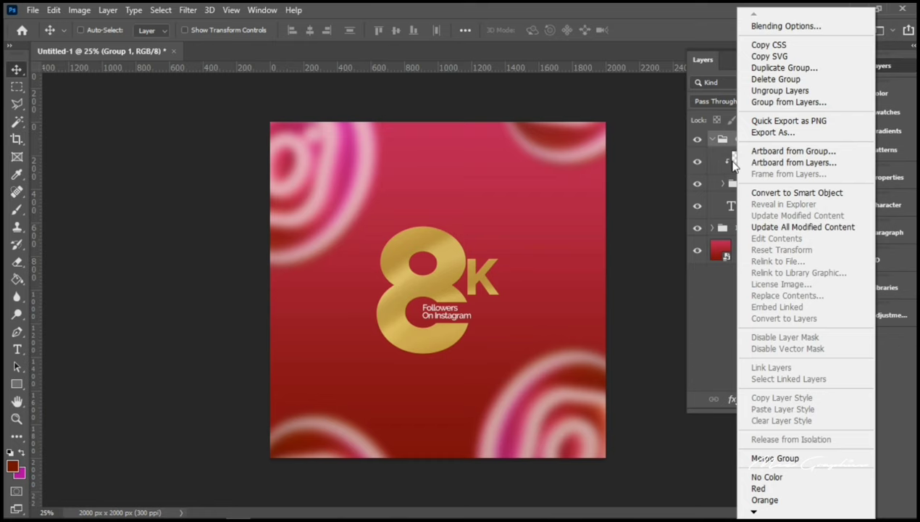
click(732, 167)
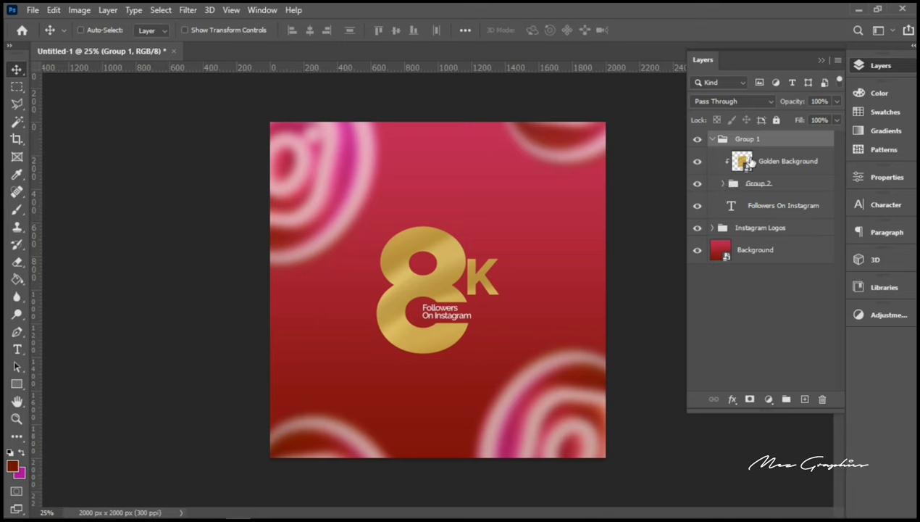
key(ctrl+t)
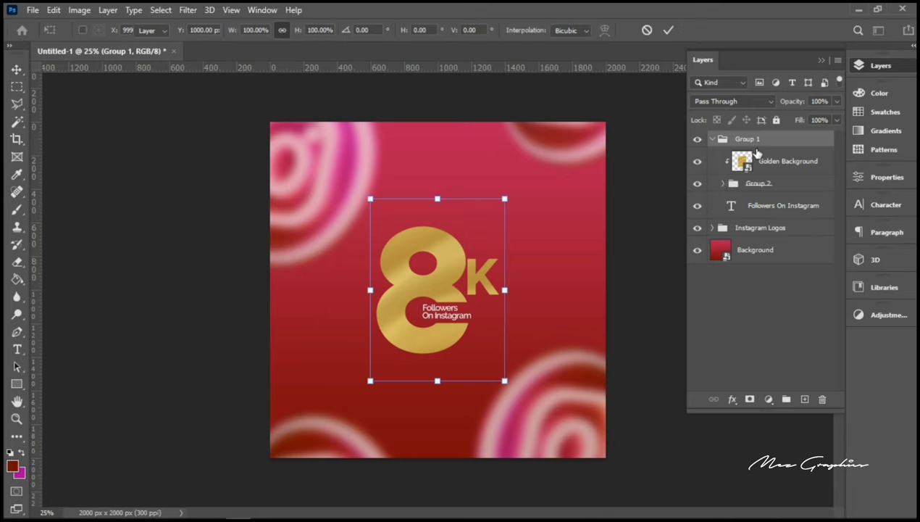
key(Escape)
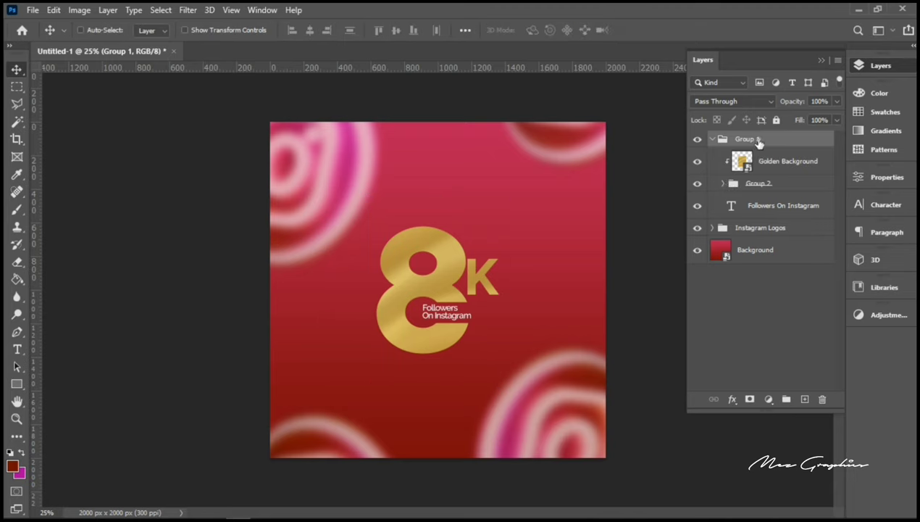
right_click(758, 143)
click(806, 196)
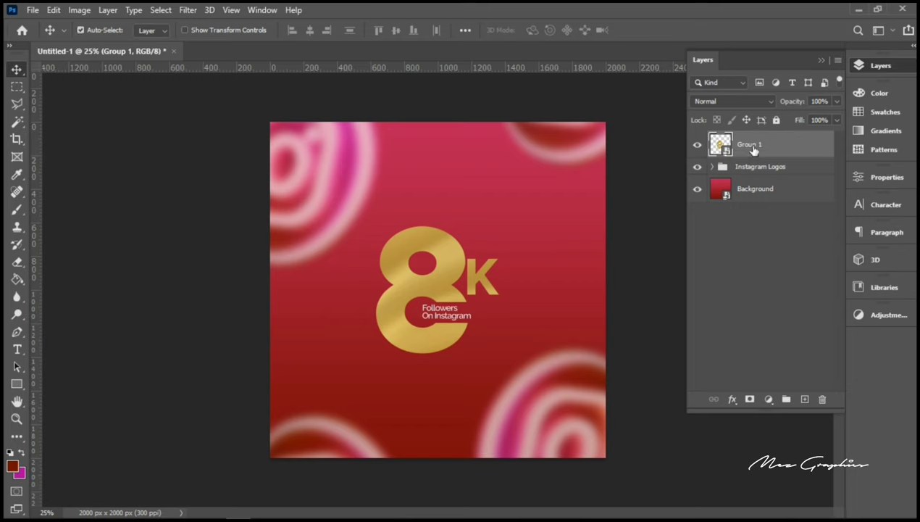
Duplicate the Group 1 smart object and rasterize the copy
key(ctrl+j)
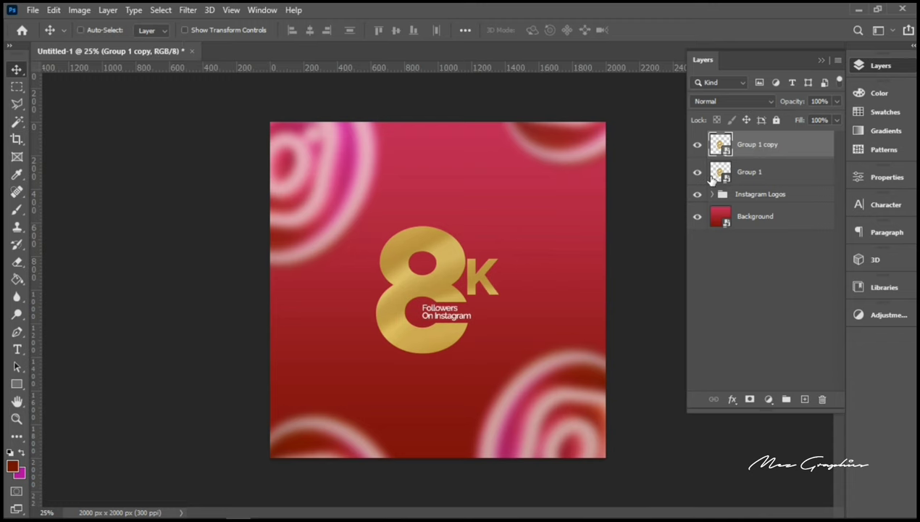
right_click(761, 147)
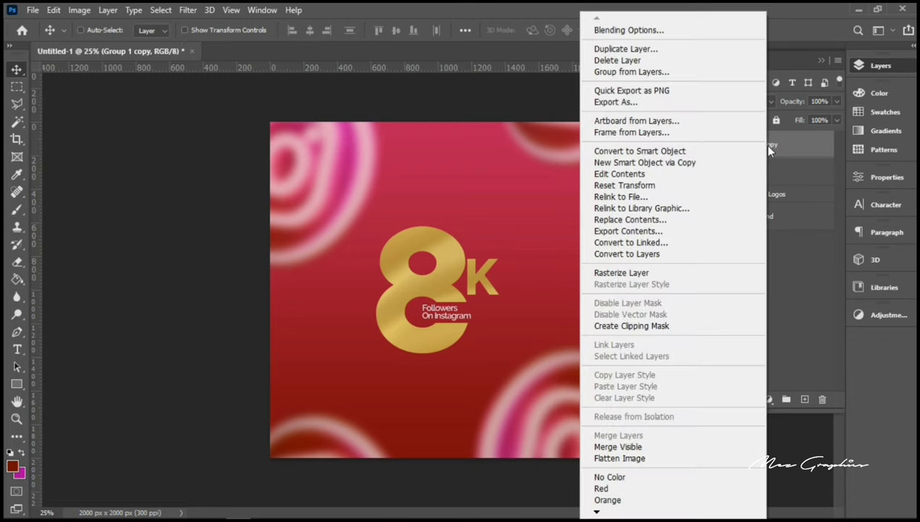
click(678, 272)
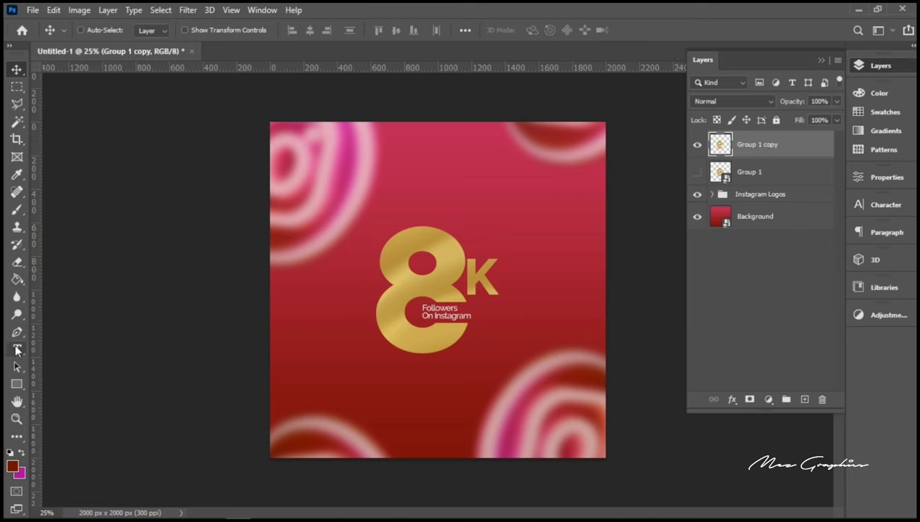
Draw a four-sided Pen path diagonally across the 8 and turn it into a selection
key(p)
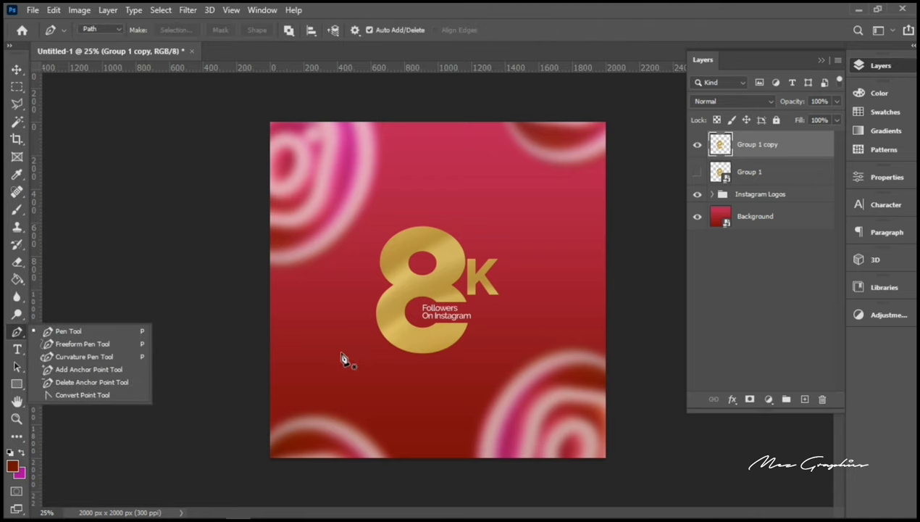
click(340, 352)
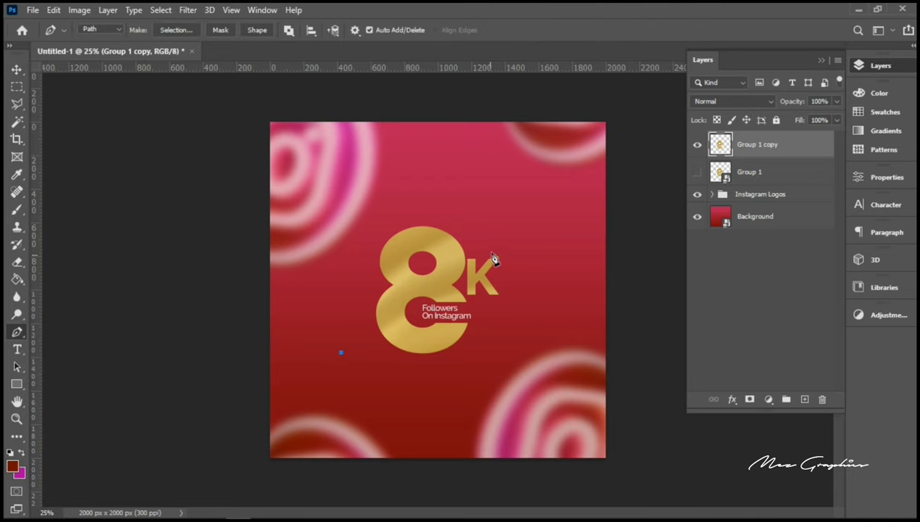
drag(494, 249, 457, 183)
click(324, 218)
click(340, 352)
right_click(408, 282)
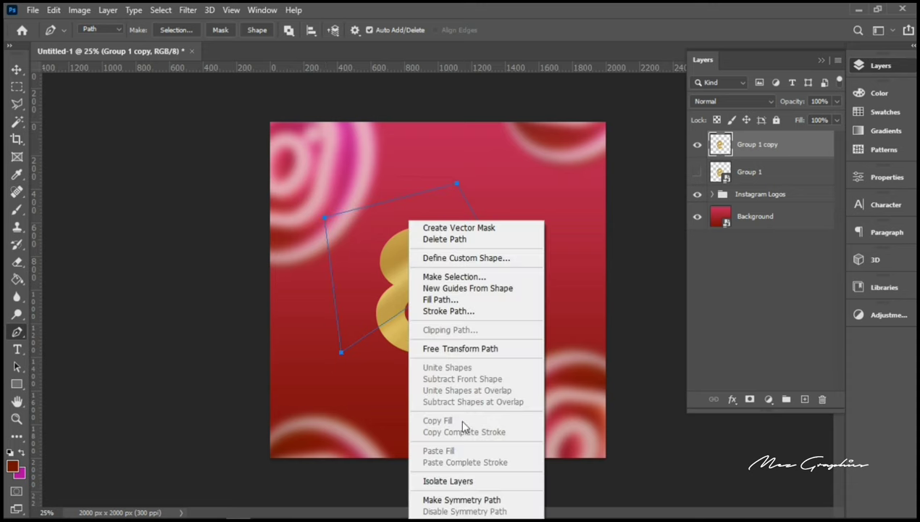
click(467, 276)
key(Return)
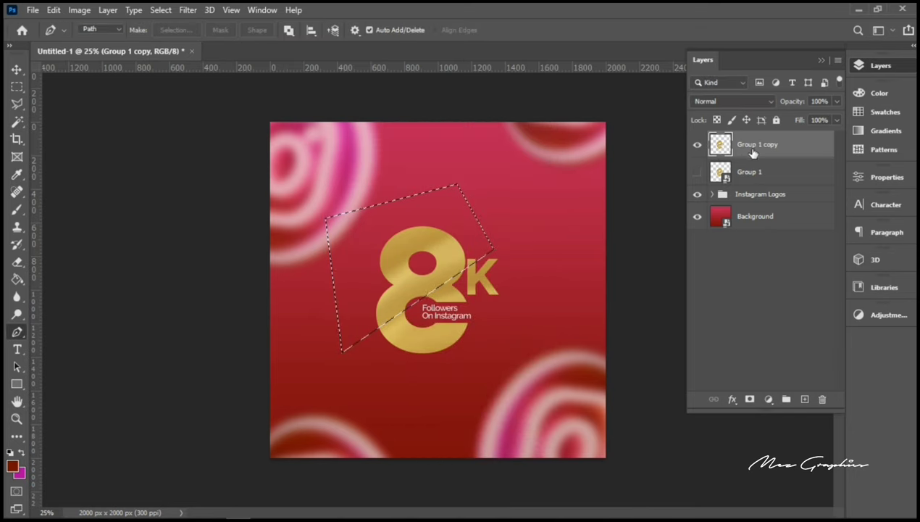
Fill the selection dark red on new Layer 1, reload it as a selection, and hide the layer
click(803, 399)
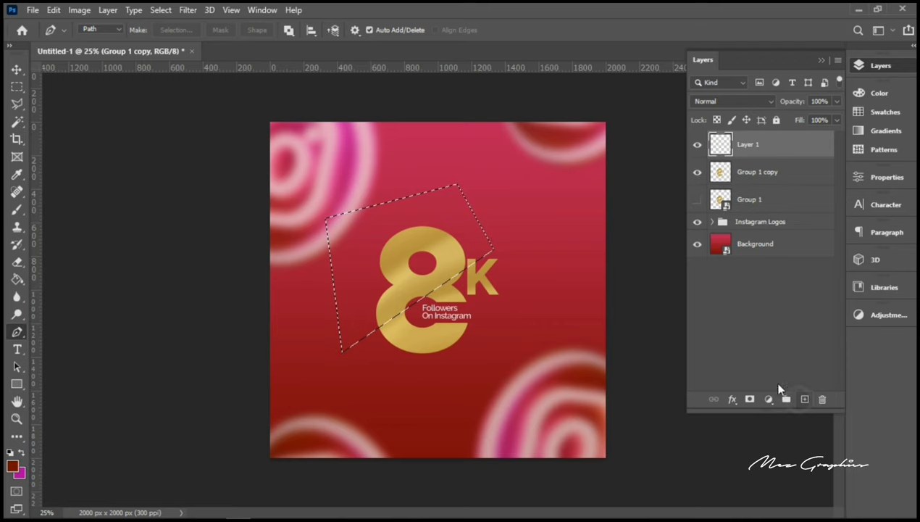
click(17, 279)
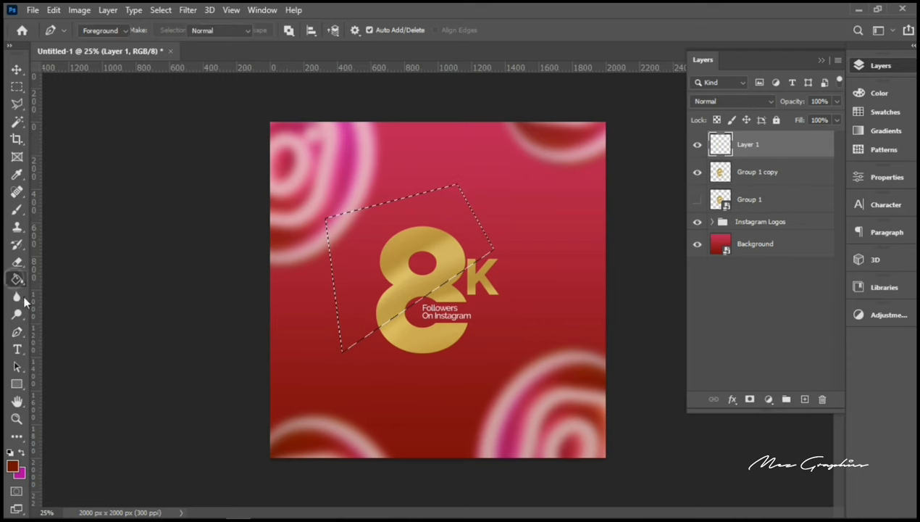
click(366, 264)
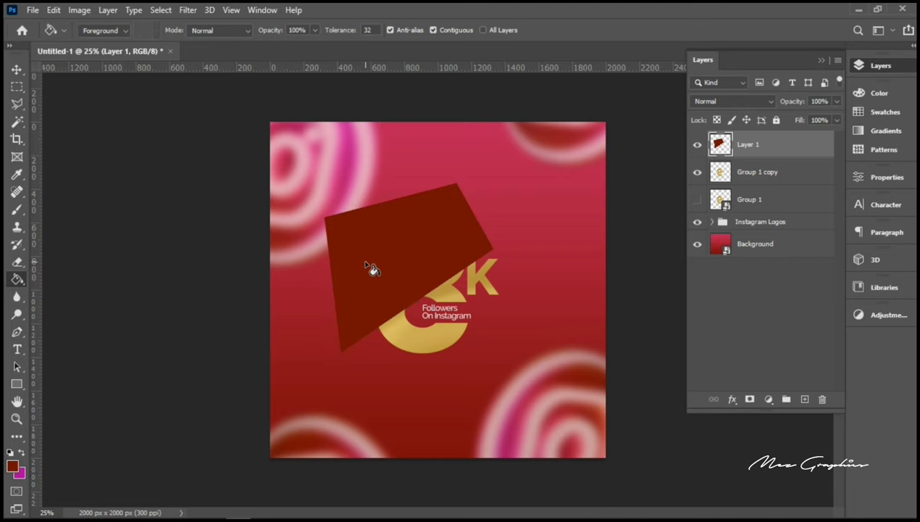
ctrl+click(715, 145)
click(697, 144)
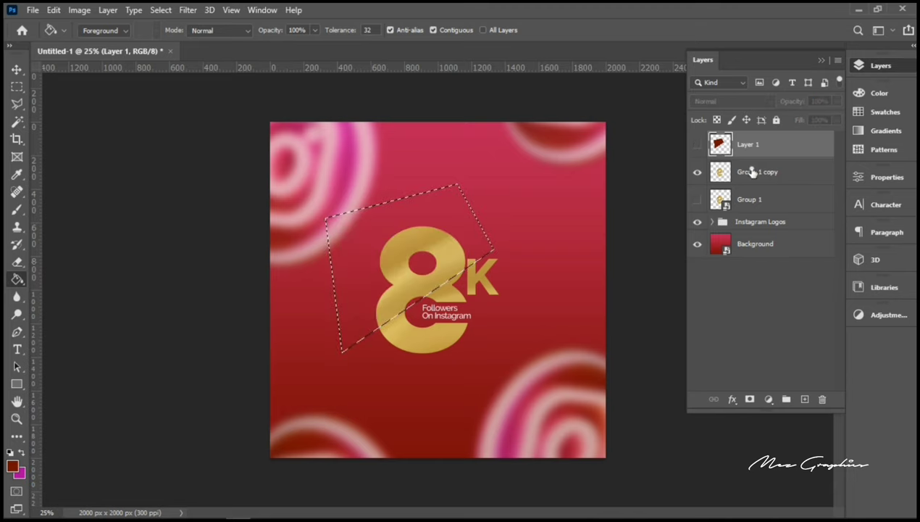
click(746, 172)
click(108, 10)
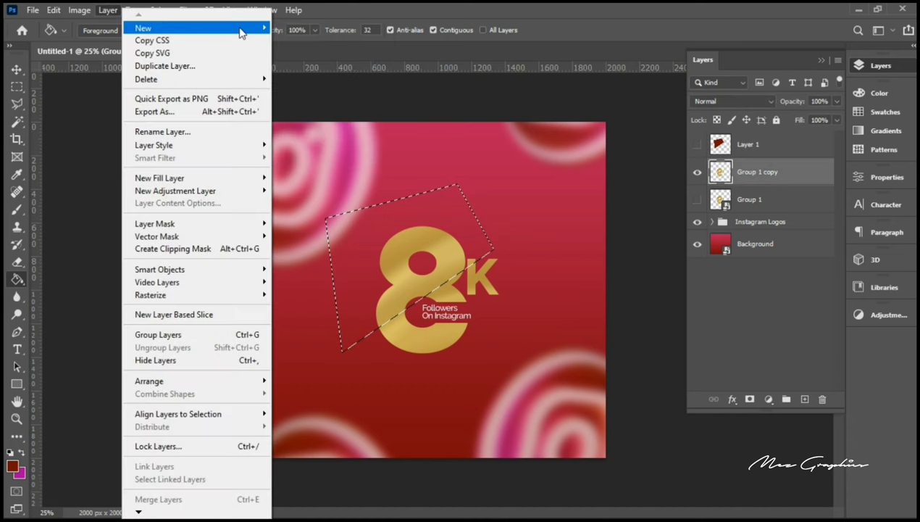
Copy the selected upper piece to Layer 2 and mask that area out of Group 1 copy
mouse_move(240, 30)
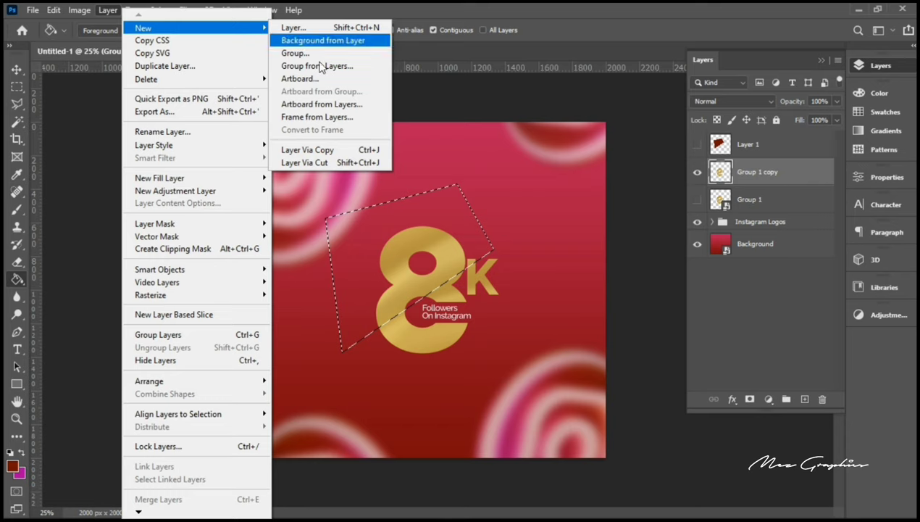
click(331, 150)
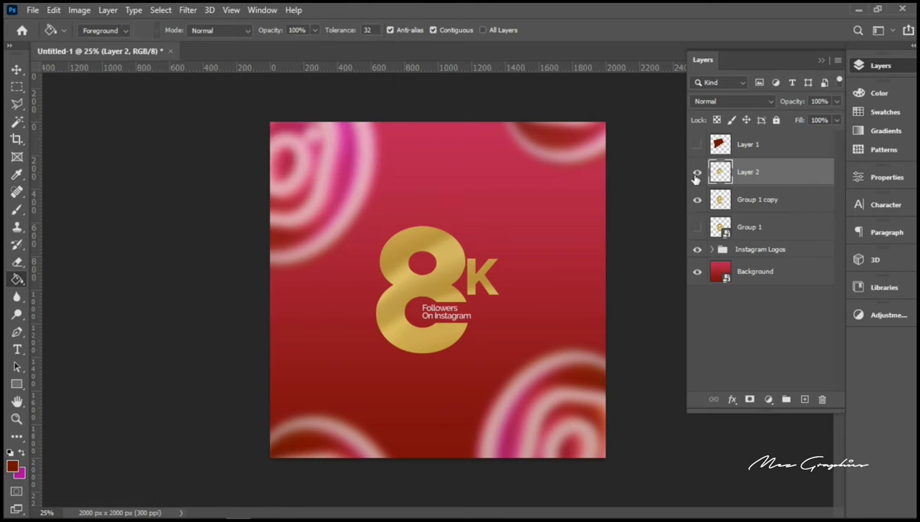
ctrl+click(719, 146)
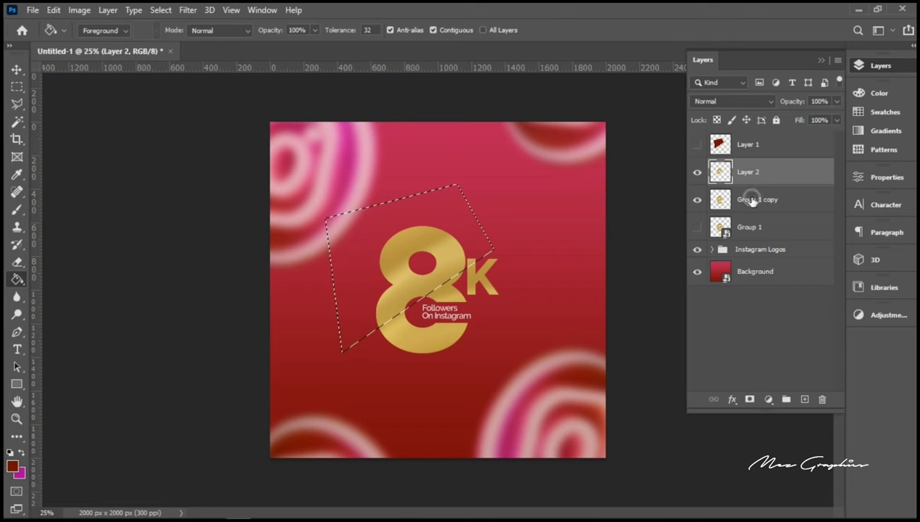
click(752, 201)
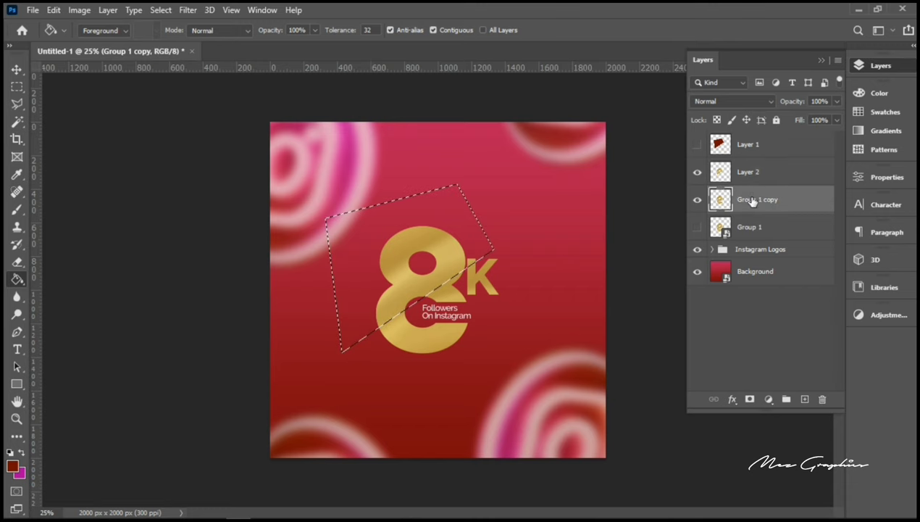
click(109, 11)
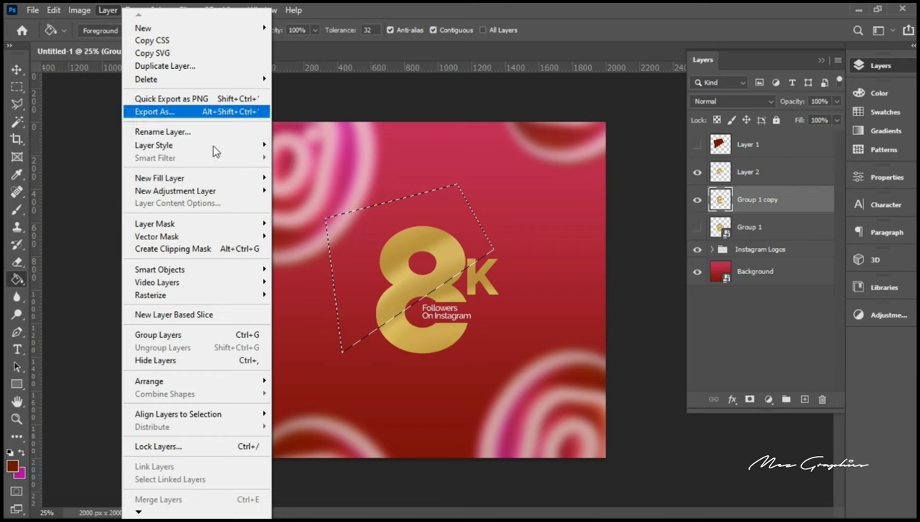
mouse_move(245, 229)
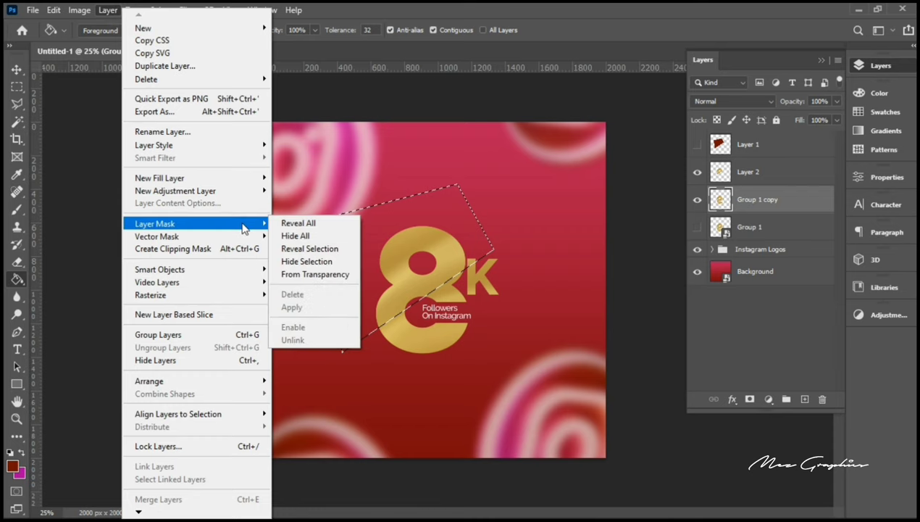
click(307, 262)
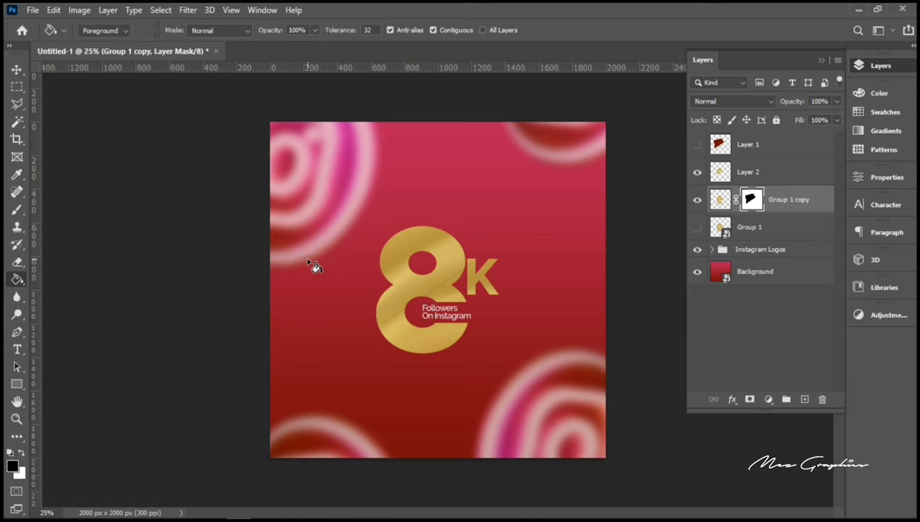
click(760, 179)
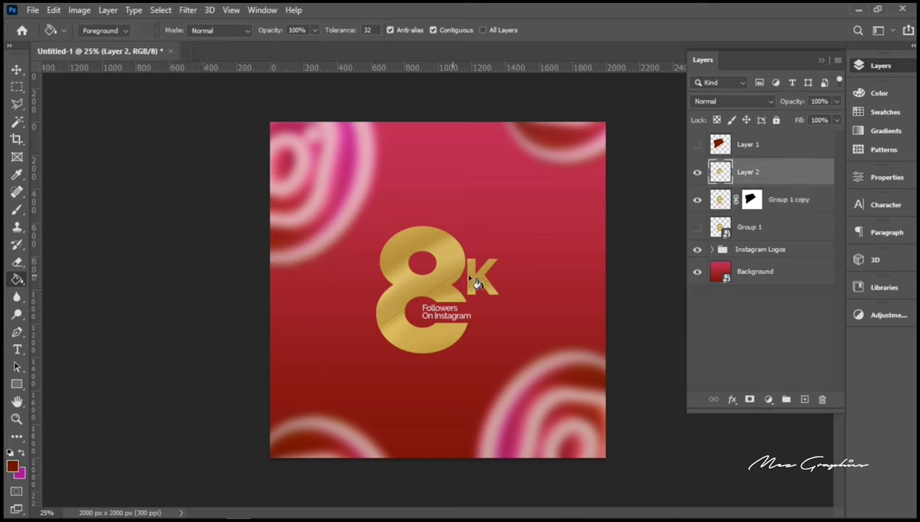
Nudge the upper gold slice up and left to offset it along the cut
click(13, 72)
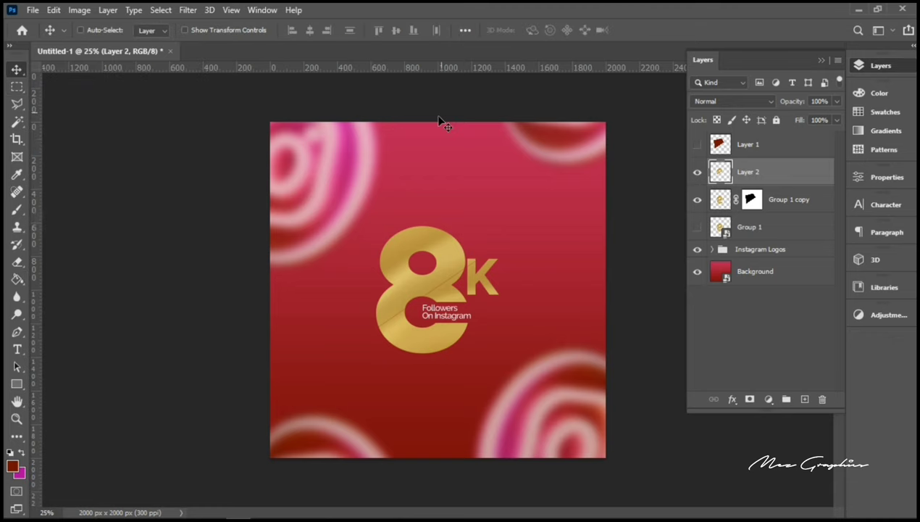
key(shift+Up)
key(shift+Up)
key(shift+Up)
key(shift+Up)
key(shift+Up)
key(shift+Up)
key(shift+Up)
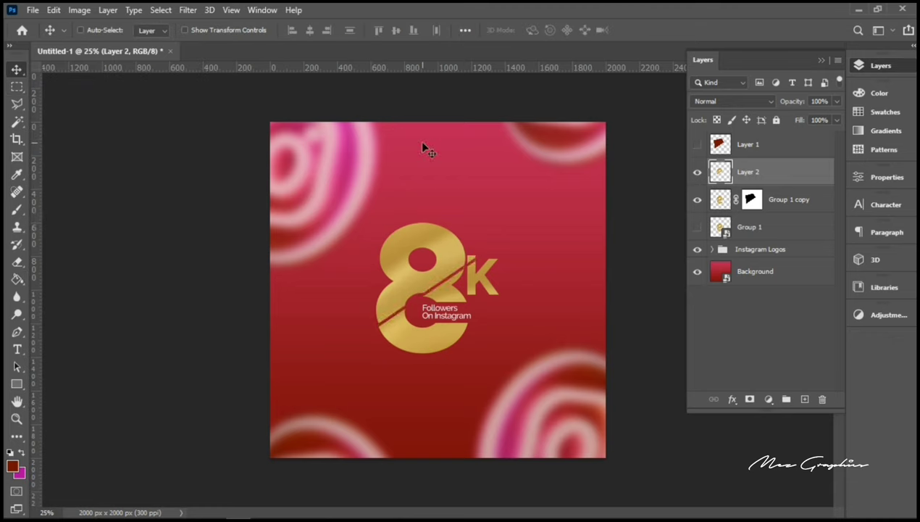
key(shift+Left)
key(shift+Left)
key(shift+Left)
key(shift+Left)
key(shift+Left)
key(shift+Left)
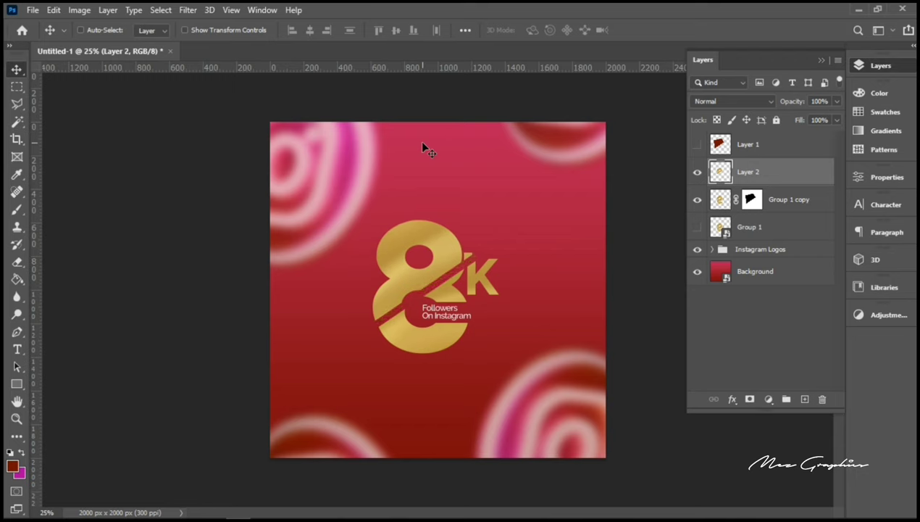
key(shift+Left)
key(shift+Left)
key(shift+Down)
key(shift+Down)
key(shift+Down)
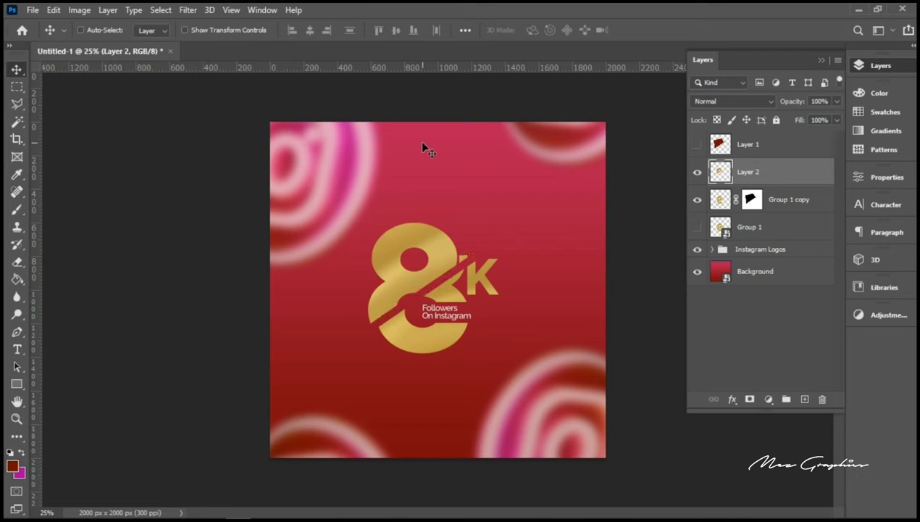
key(shift+Up)
key(shift+Down)
key(shift+Up)
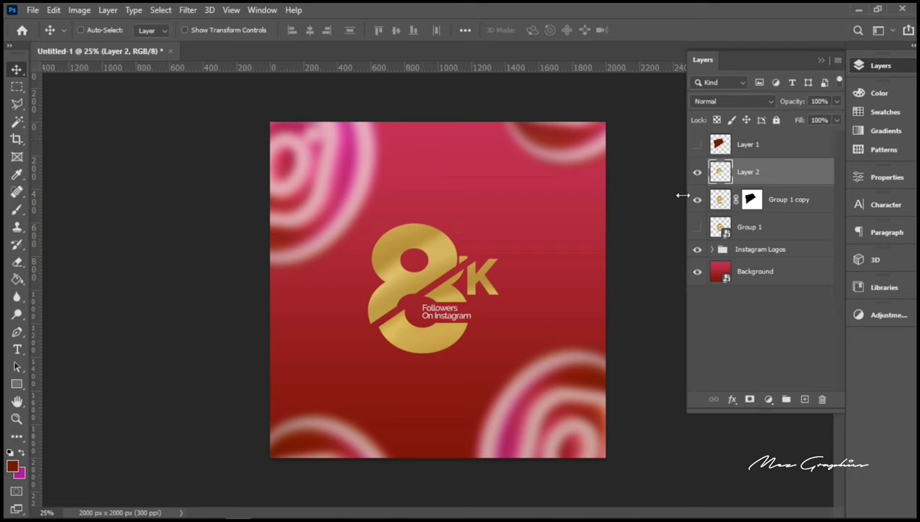
Show the dark-red shape, move it higher over the 8, create Layer 3, and reload the shape selection
click(746, 149)
click(697, 144)
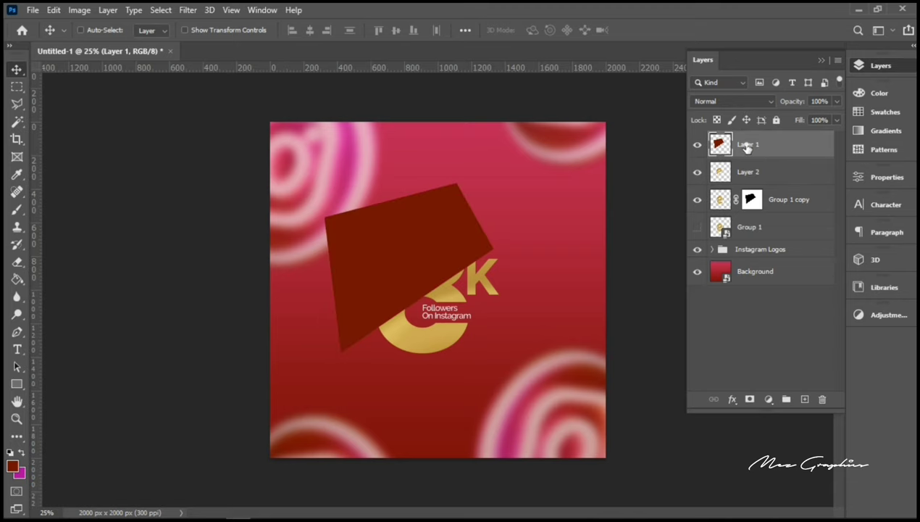
drag(431, 229, 428, 211)
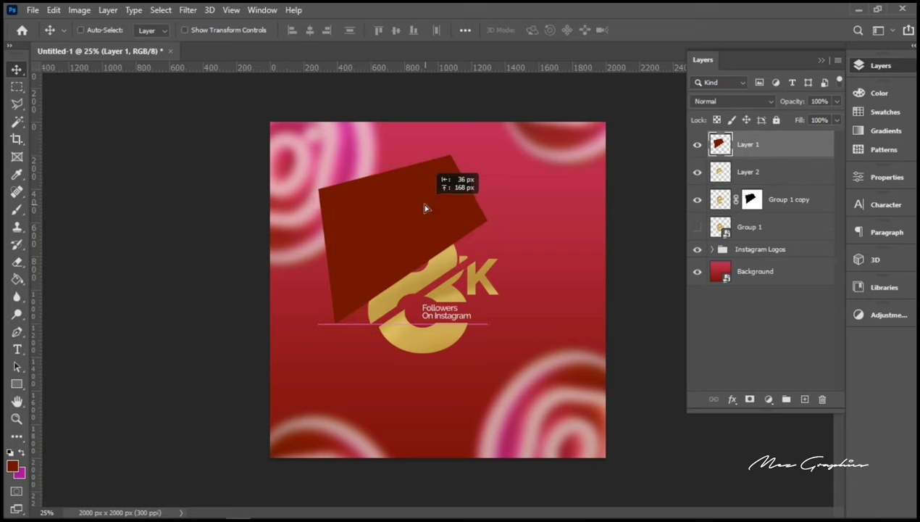
drag(425, 208, 421, 202)
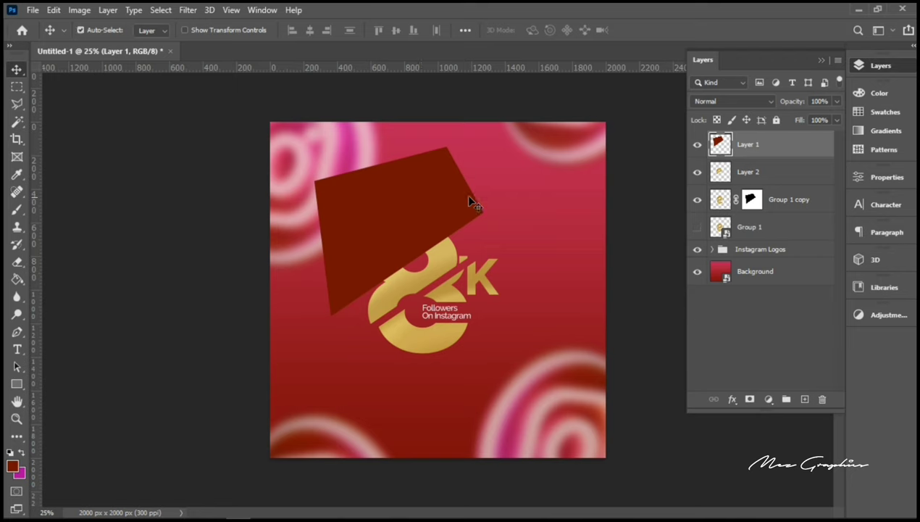
ctrl+click(720, 145)
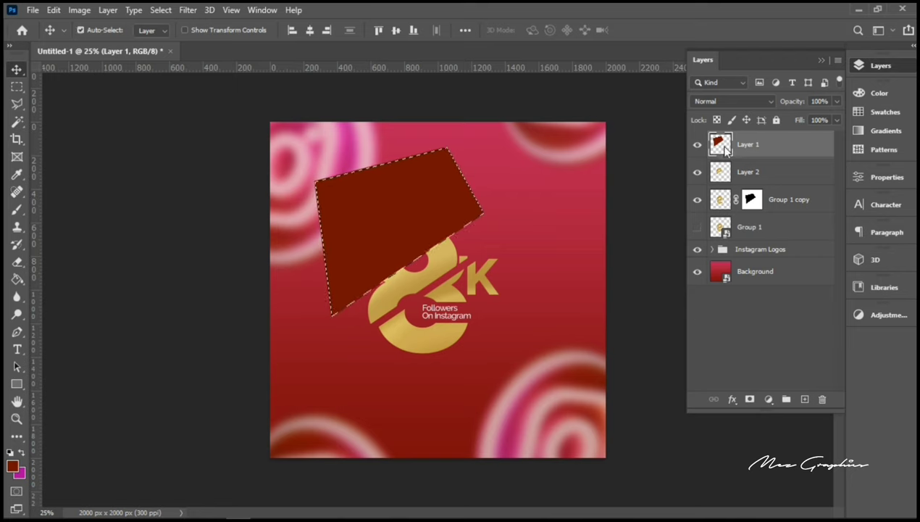
click(757, 176)
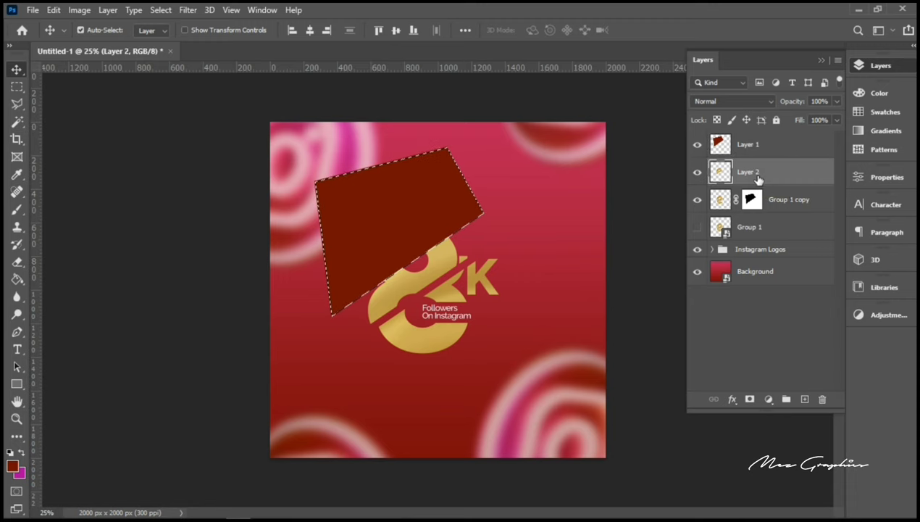
key(ctrl+j)
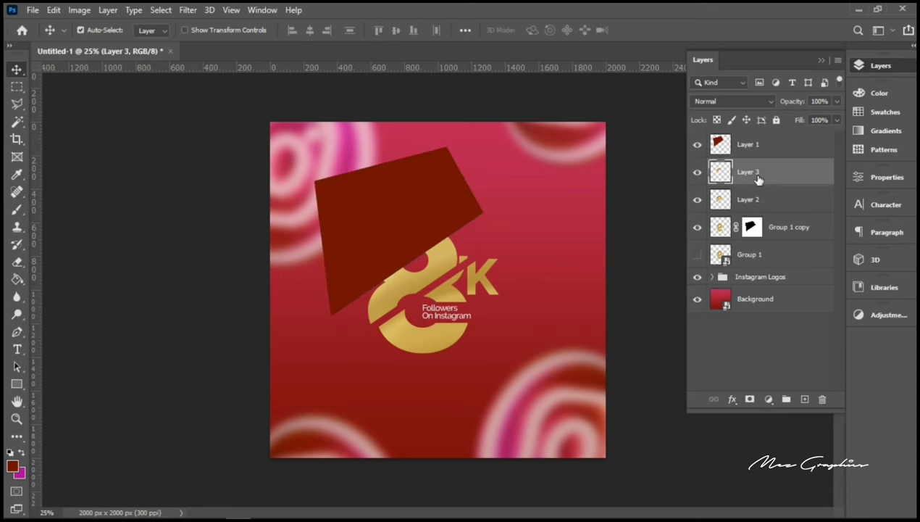
ctrl+click(717, 147)
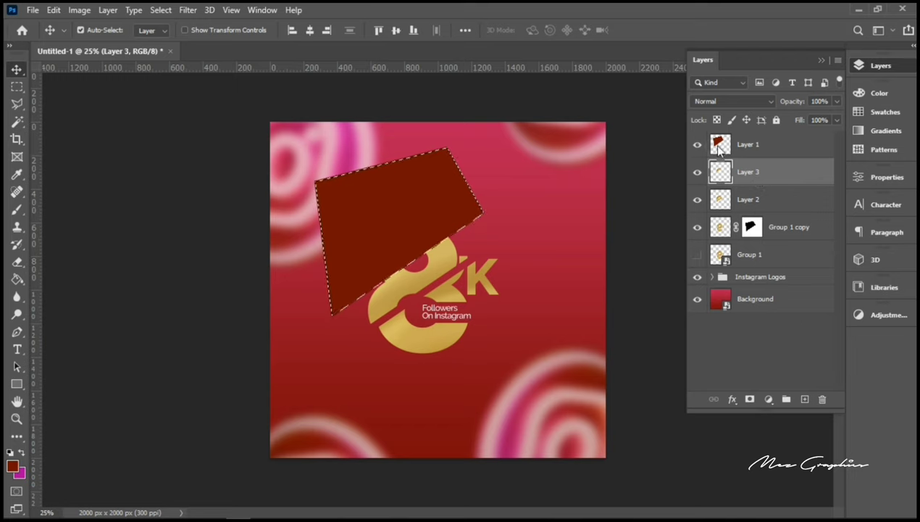
Hide Layer 1's dark-red shape and apply Hide Selection as a layer mask on Layer 2
click(751, 202)
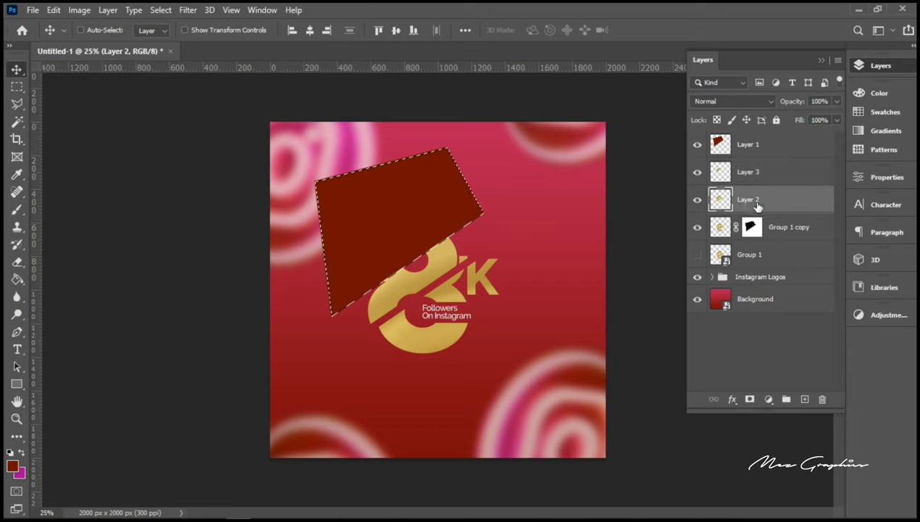
click(696, 145)
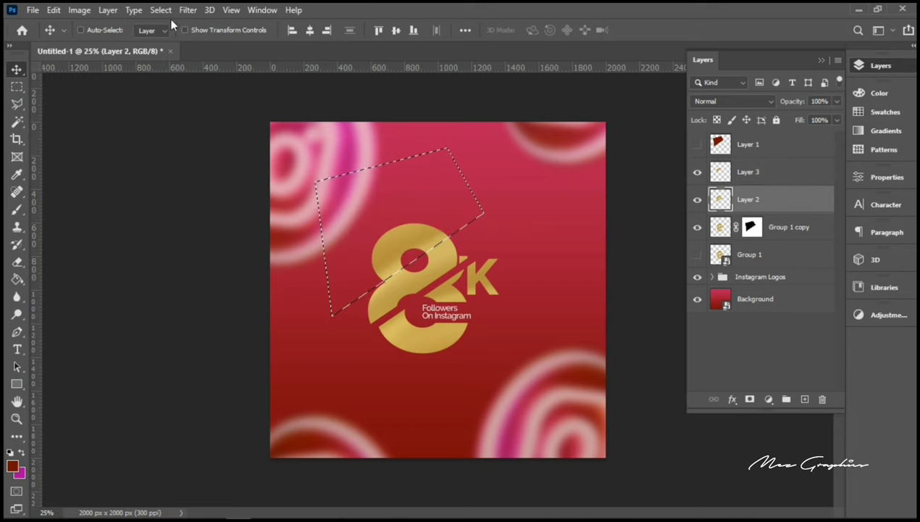
click(107, 11)
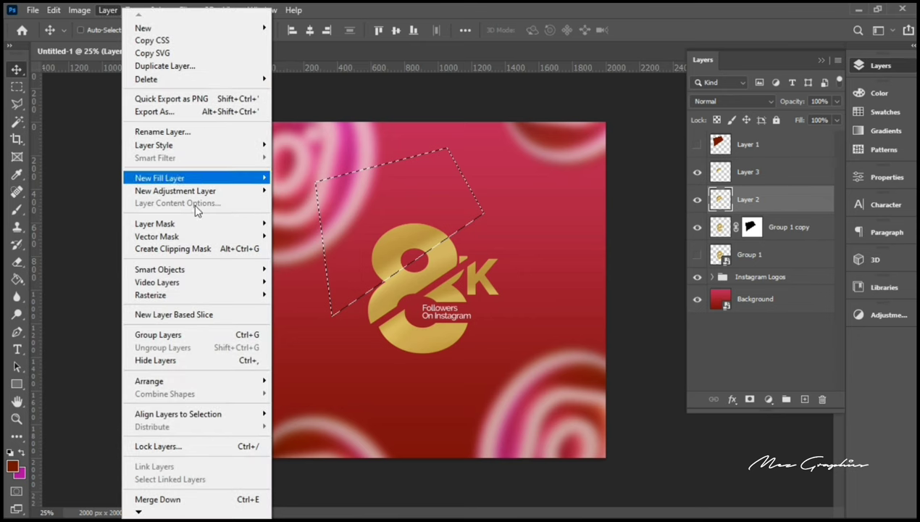
mouse_move(227, 225)
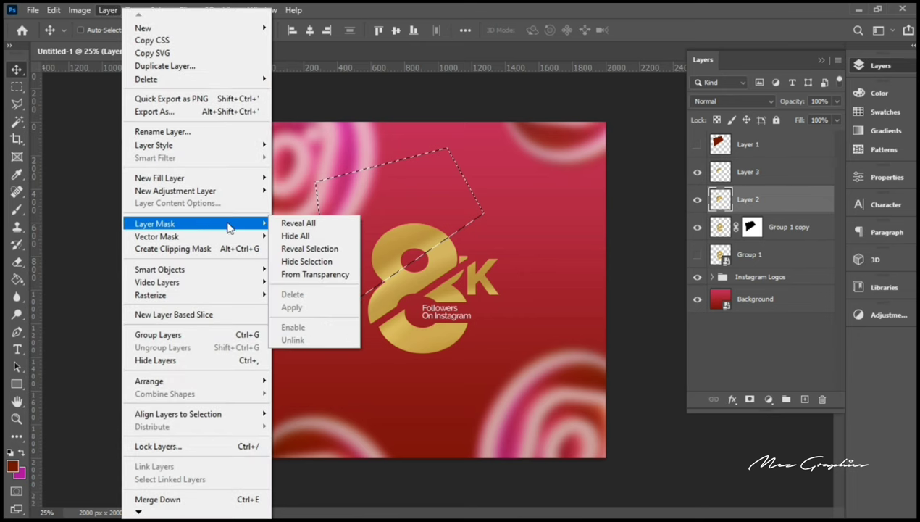
click(307, 261)
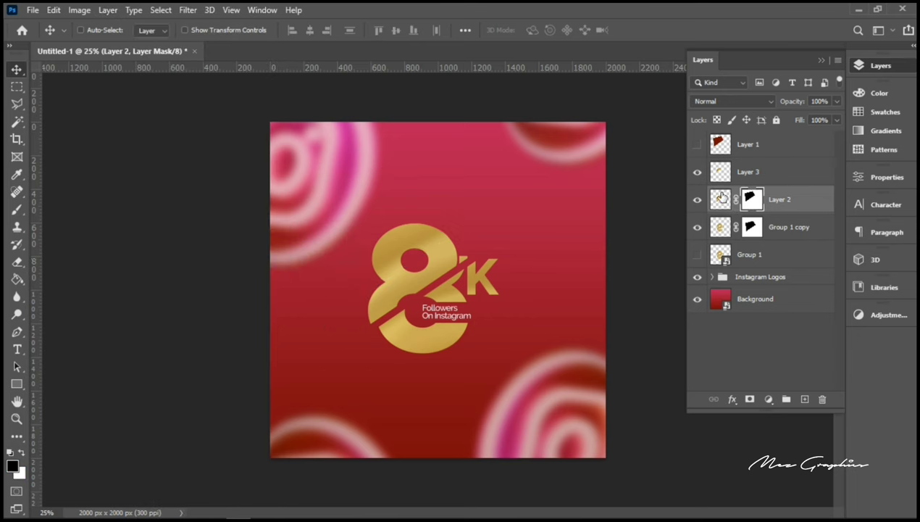
Group Layer 3, Layer 2 and Group 1 copy together and name the group 'Sliced Text'
click(771, 174)
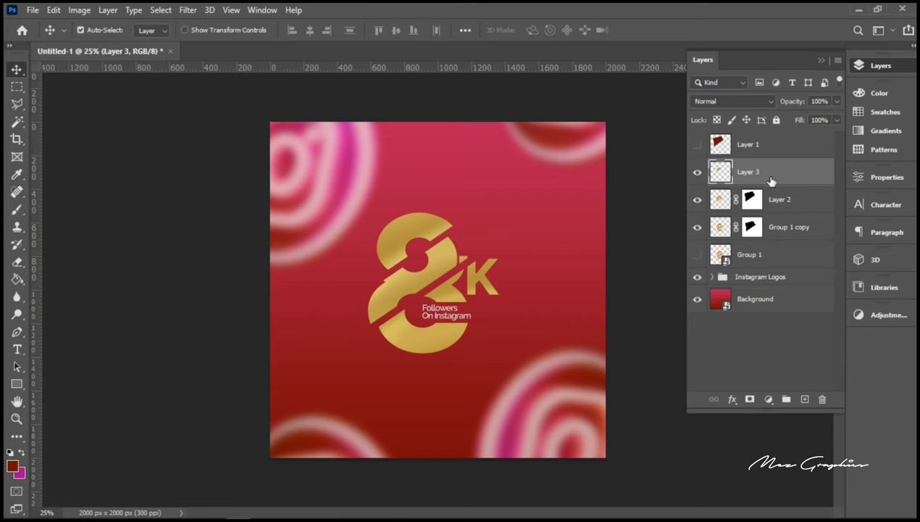
ctrl+click(771, 200)
ctrl+click(785, 227)
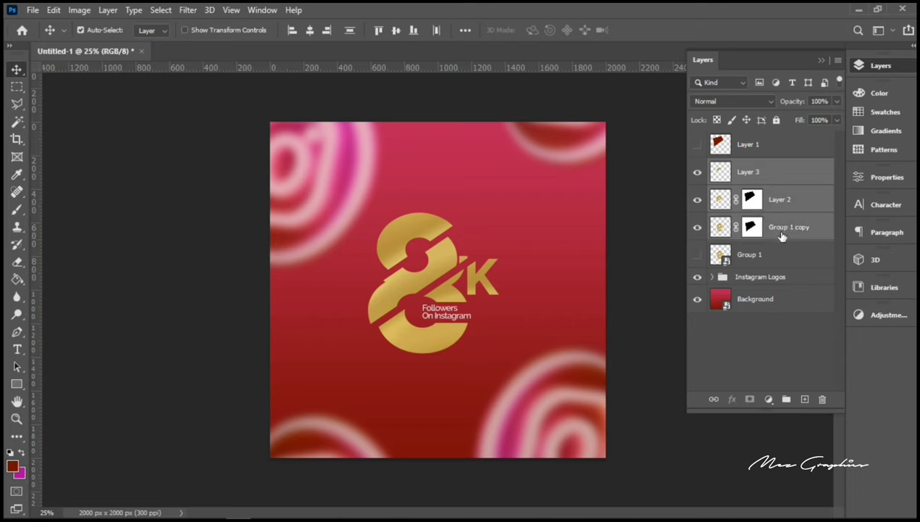
key(ctrl+g)
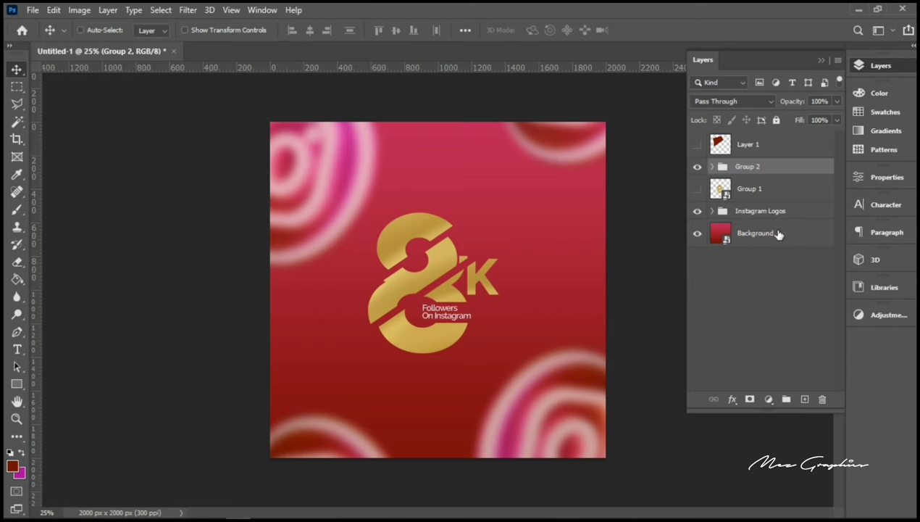
double_click(752, 167)
text(Sliced Text)
key(Return)
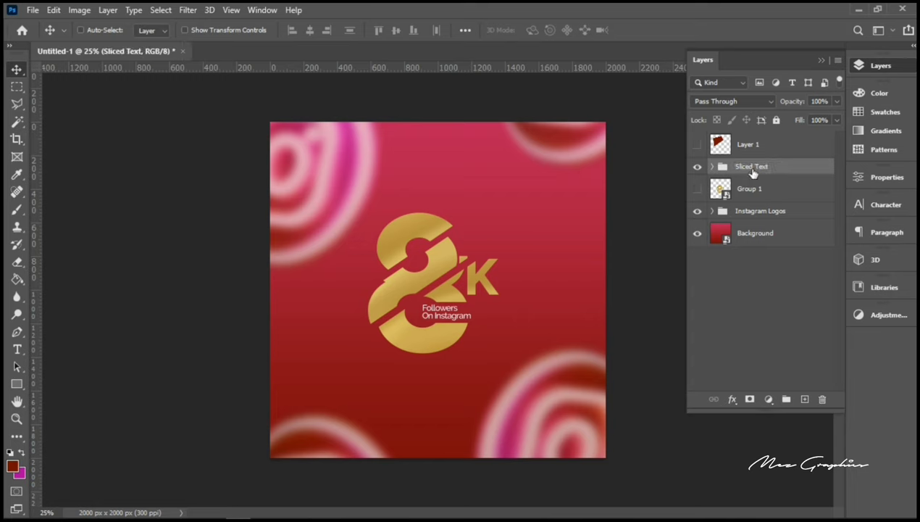
Convert Sliced Text to a smart object and align it to the canvas's horizontal and vertical centres
right_click(754, 168)
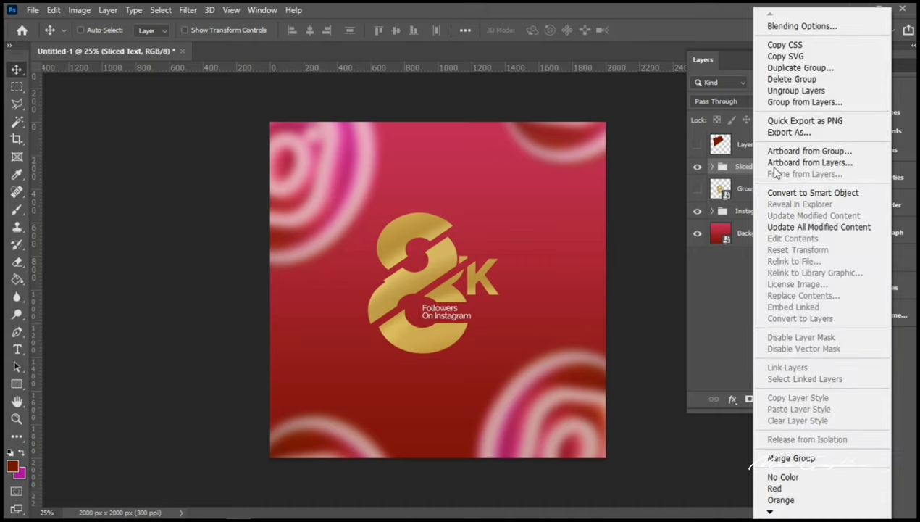
click(802, 193)
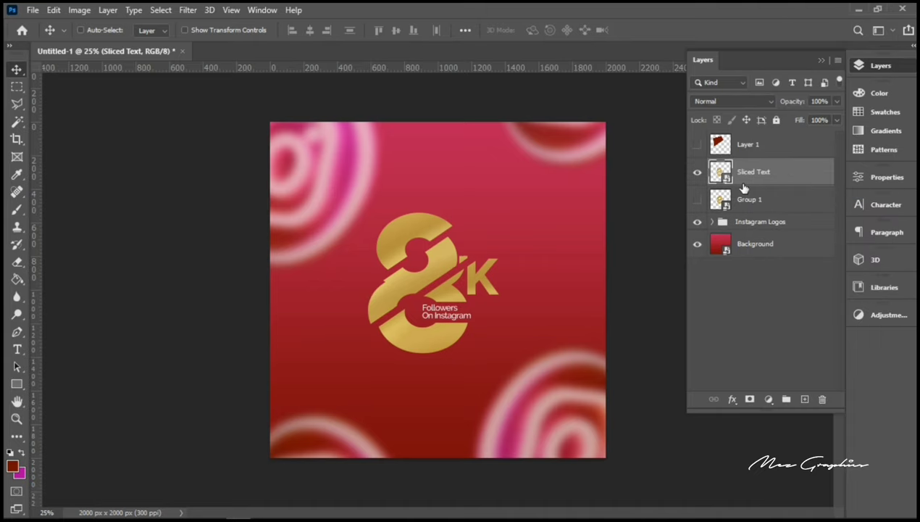
key(ctrl+a)
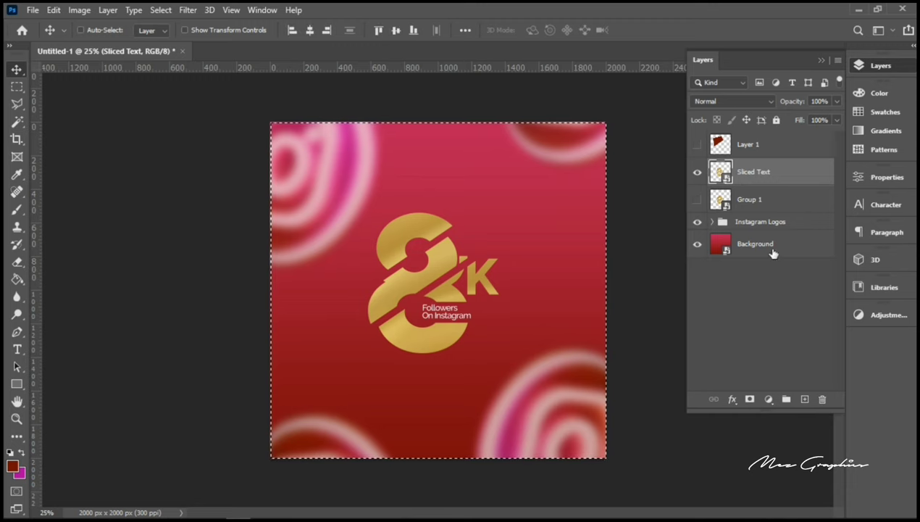
click(310, 30)
click(393, 33)
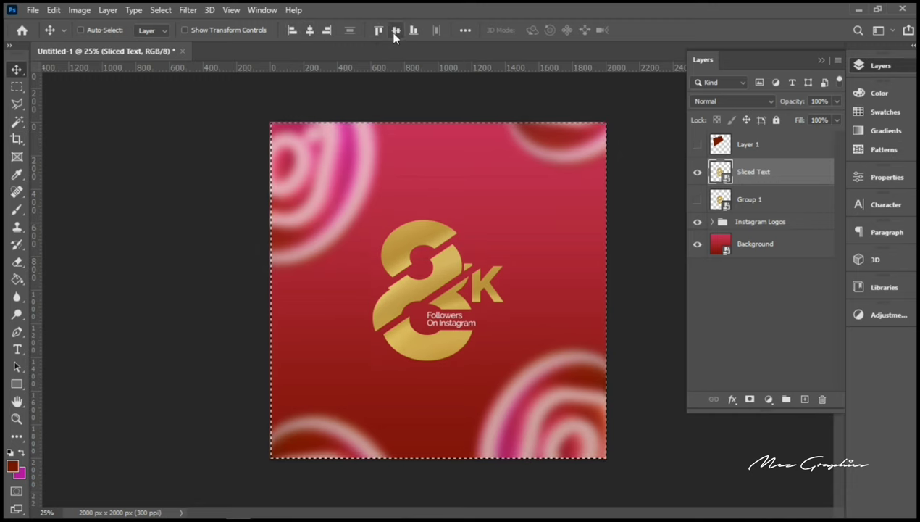
key(ctrl+d)
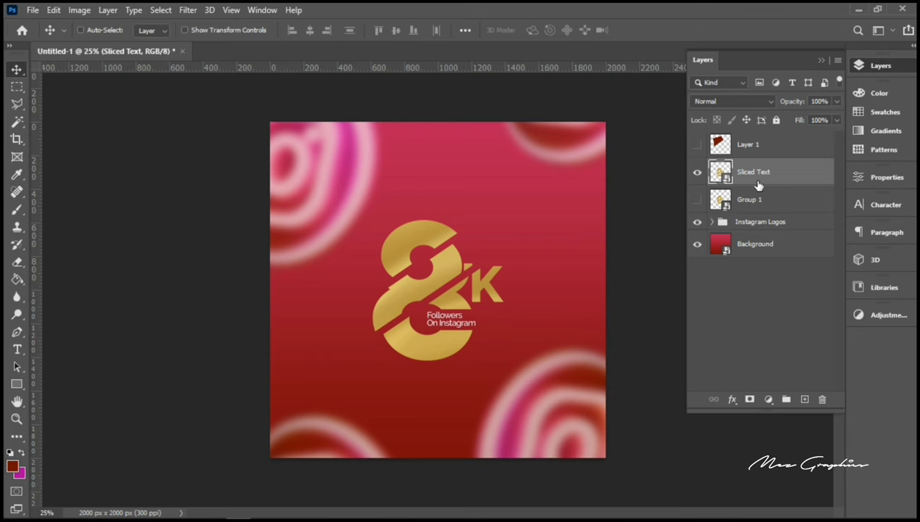
Open the Sliced Text smart object's contents and enlarge its canvas to 5000 × 5000 px
double_click(717, 168)
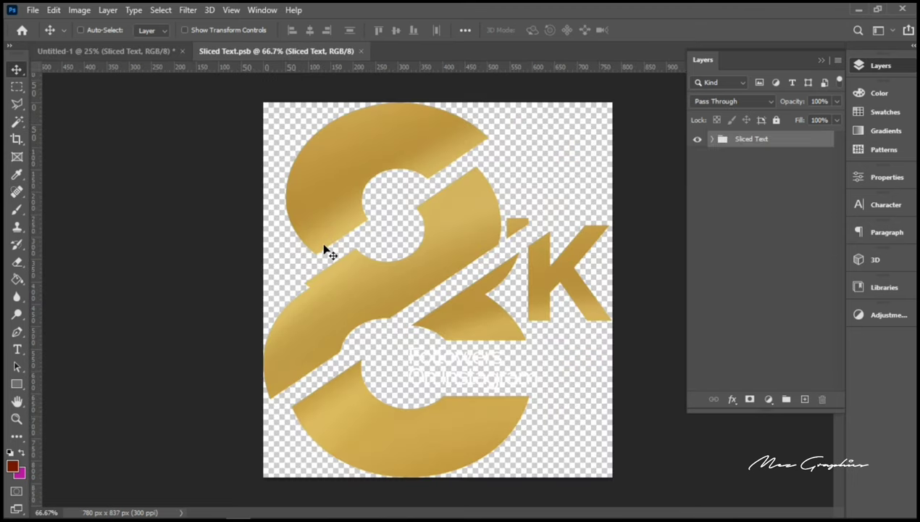
click(85, 10)
click(109, 125)
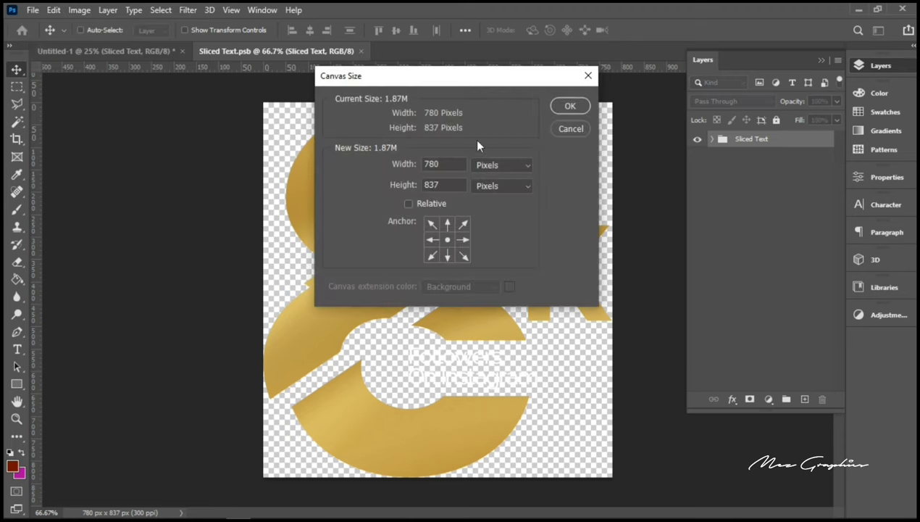
double_click(459, 159)
text(5000)
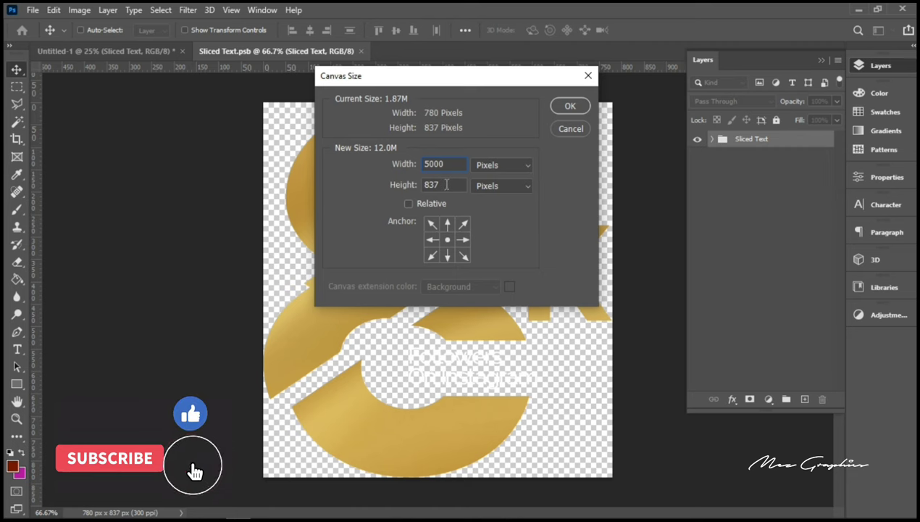
key(Tab)
text(50)
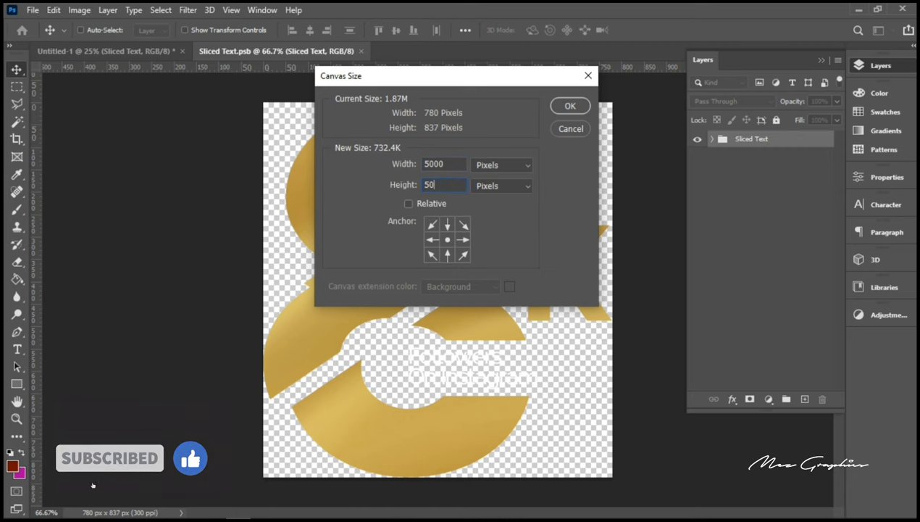
text(00)
key(Return)
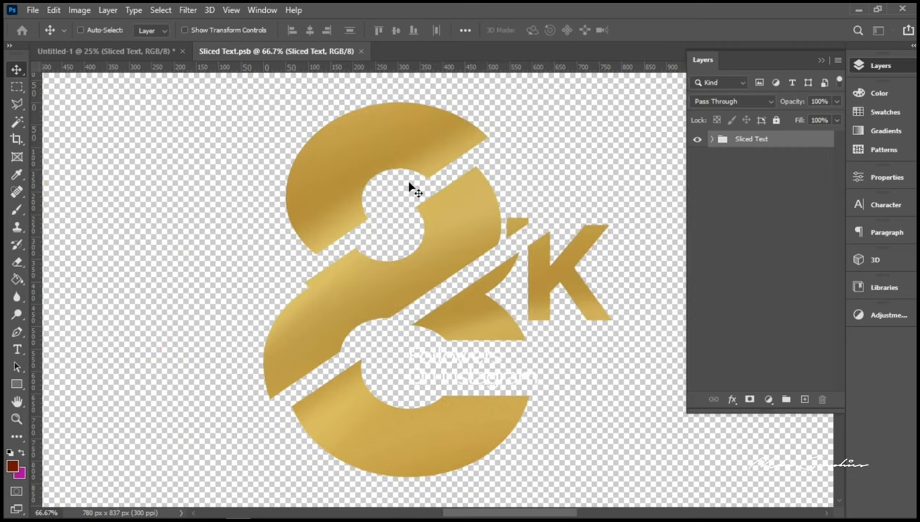
Zoom out to view the whole canvas, save Sliced Text.psb, and return to Untitled-1
click(17, 418)
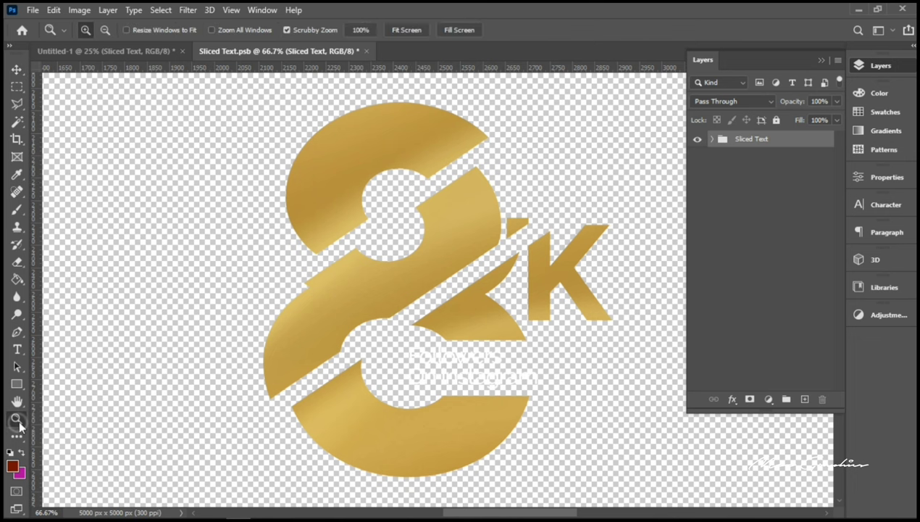
alt+click(339, 324)
alt+click(339, 323)
alt+click(341, 324)
alt+click(352, 347)
key(ctrl+s)
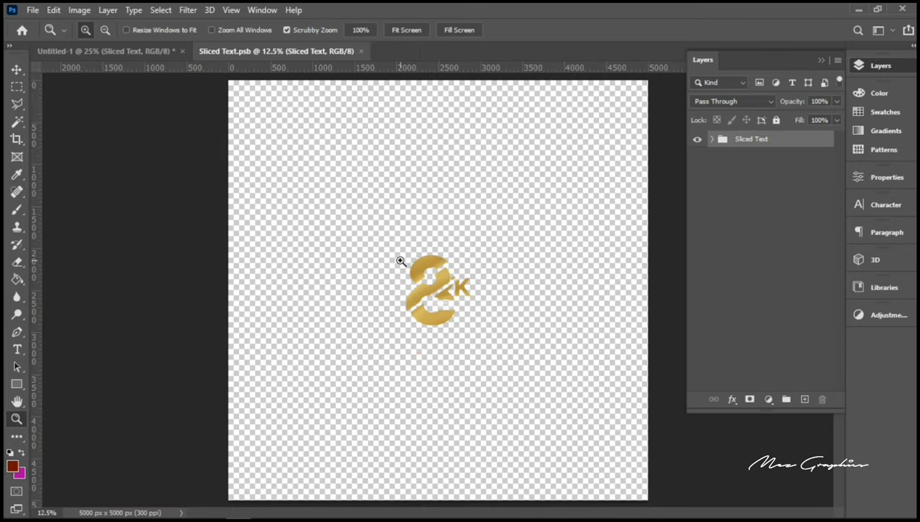
click(131, 53)
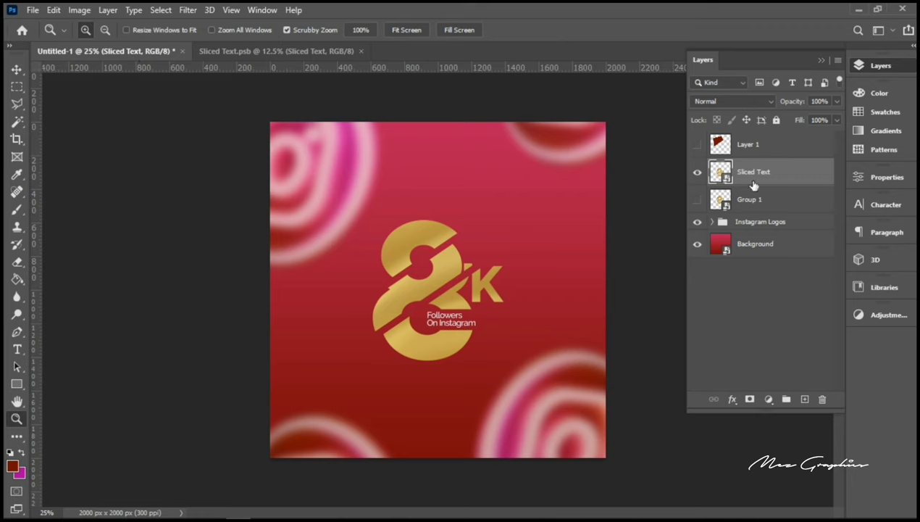
Warp the Sliced Text layer with a Wave style at 10% bend
key(ctrl+t)
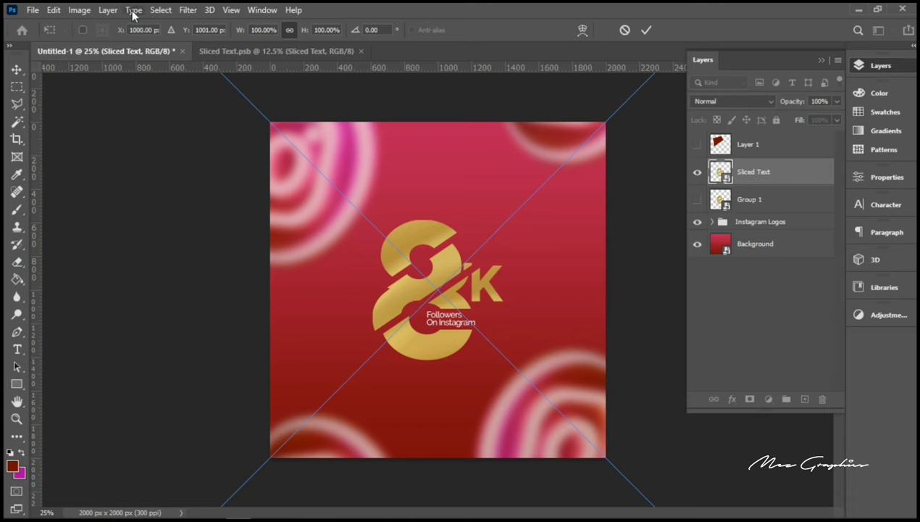
click(581, 30)
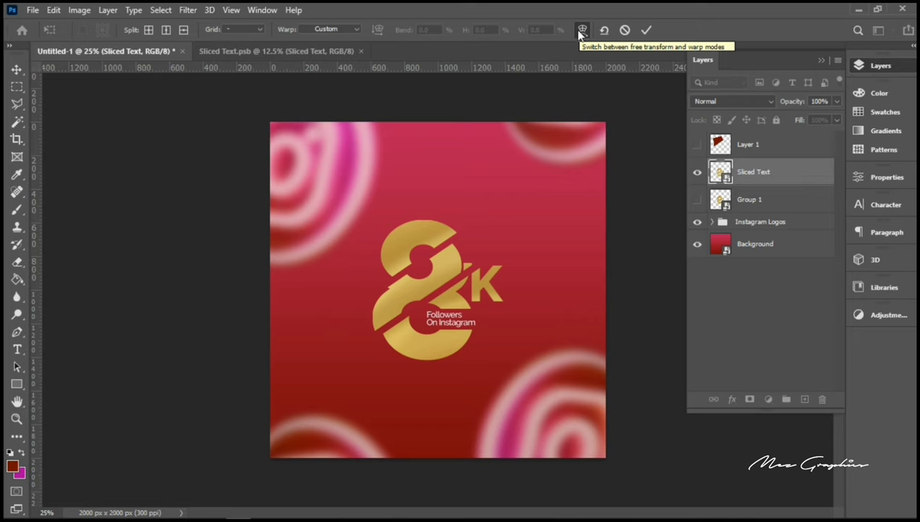
click(354, 34)
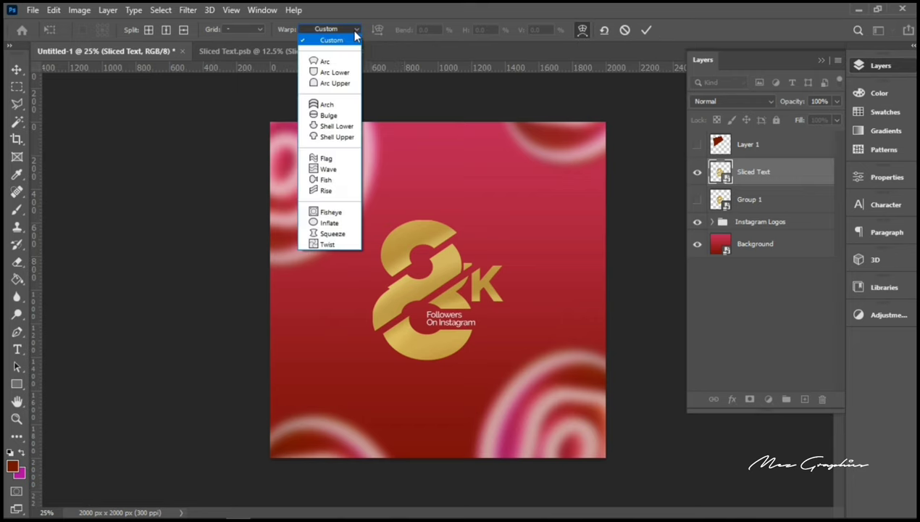
click(335, 169)
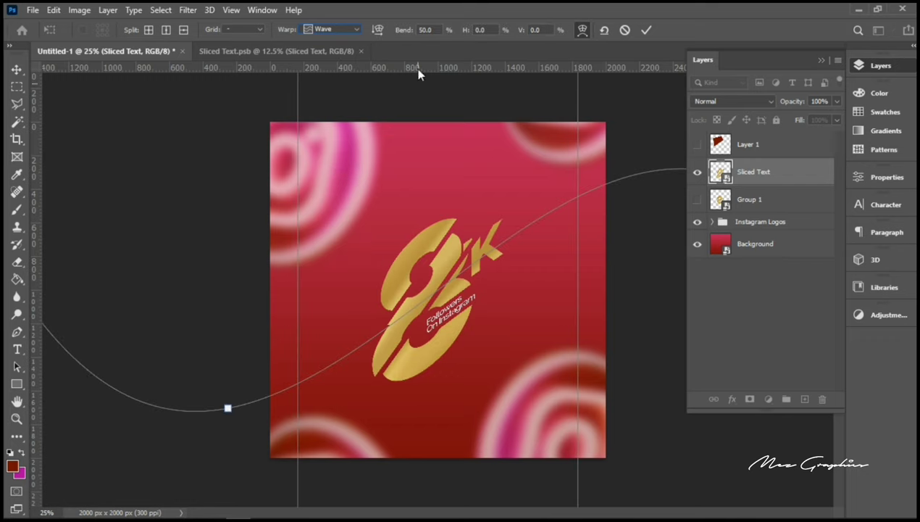
click(427, 30)
text(10)
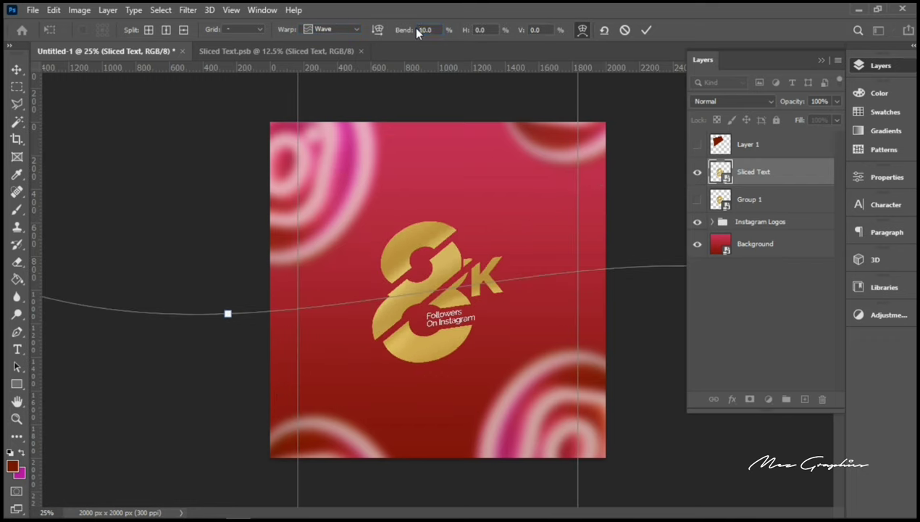
click(645, 29)
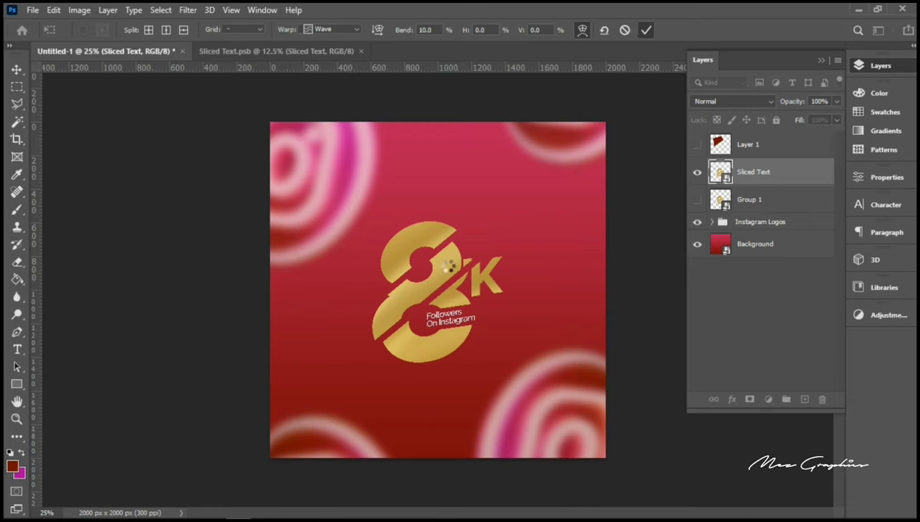
Re-centre the warped 8K logo vertically on the canvas, then deselect
key(z)
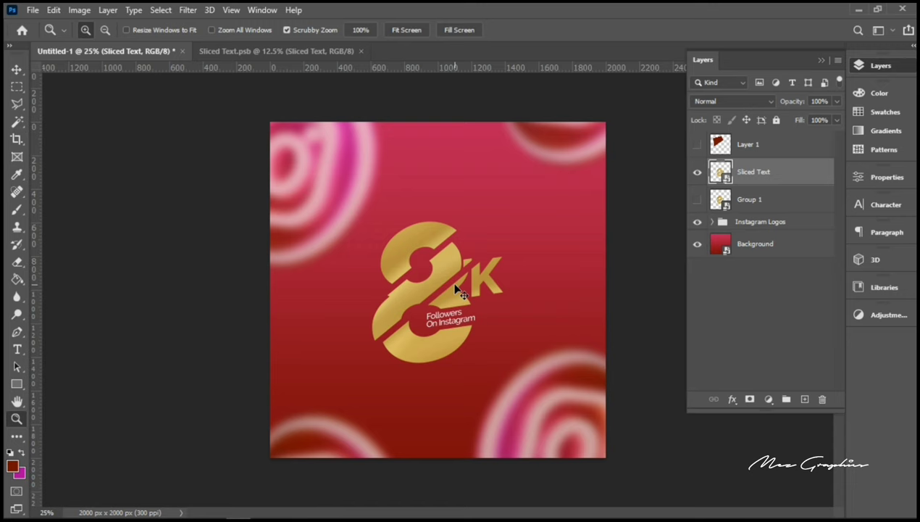
key(ctrl+a)
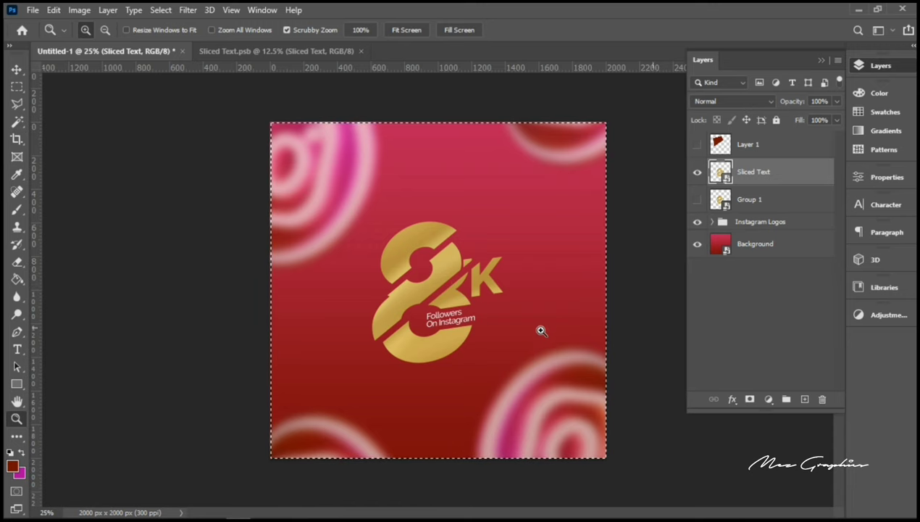
click(19, 69)
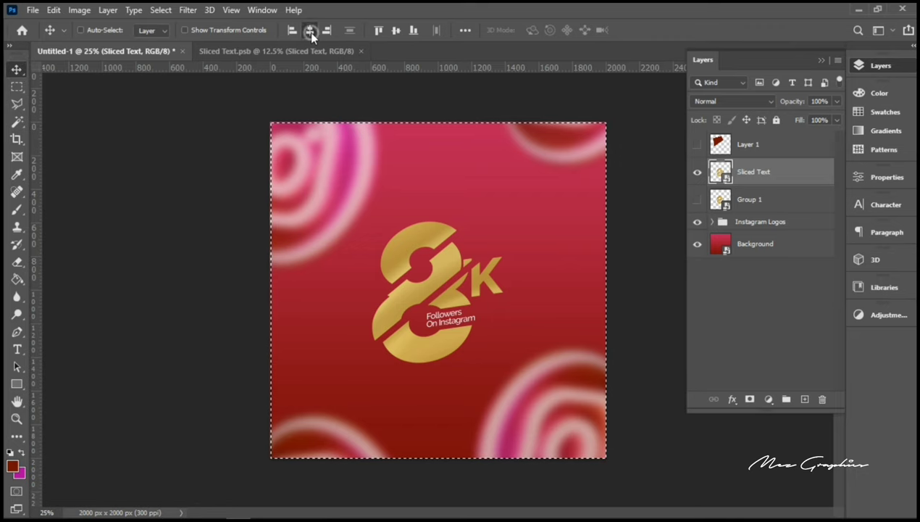
click(395, 29)
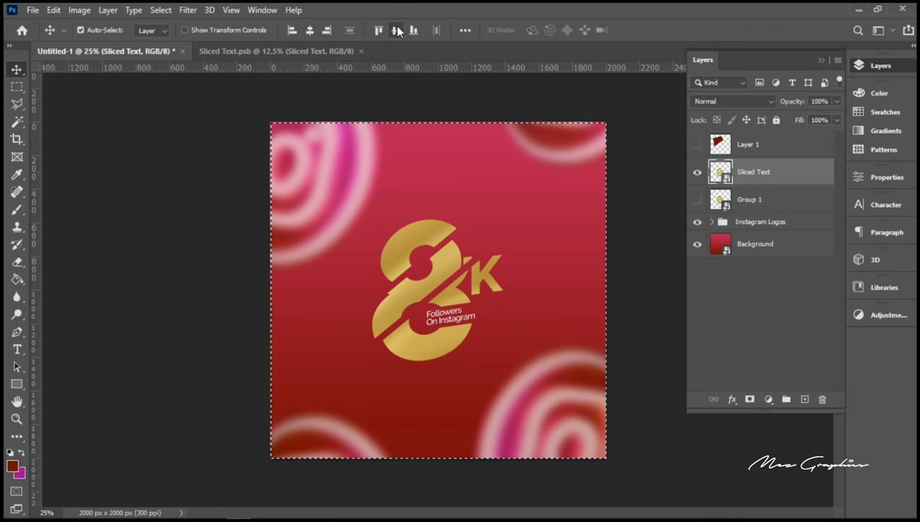
key(ctrl+d)
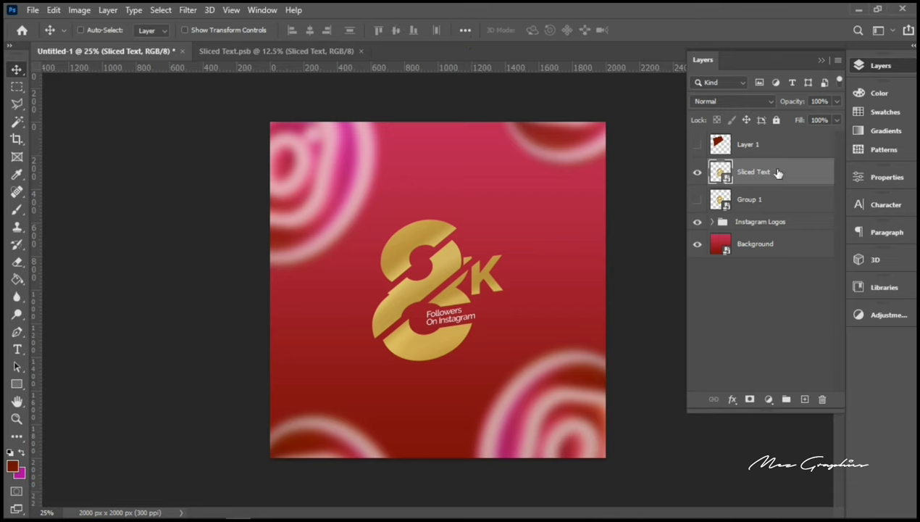
Duplicate the Sliced Text layer and set the copy's blend mode to Screen
key(ctrl+j)
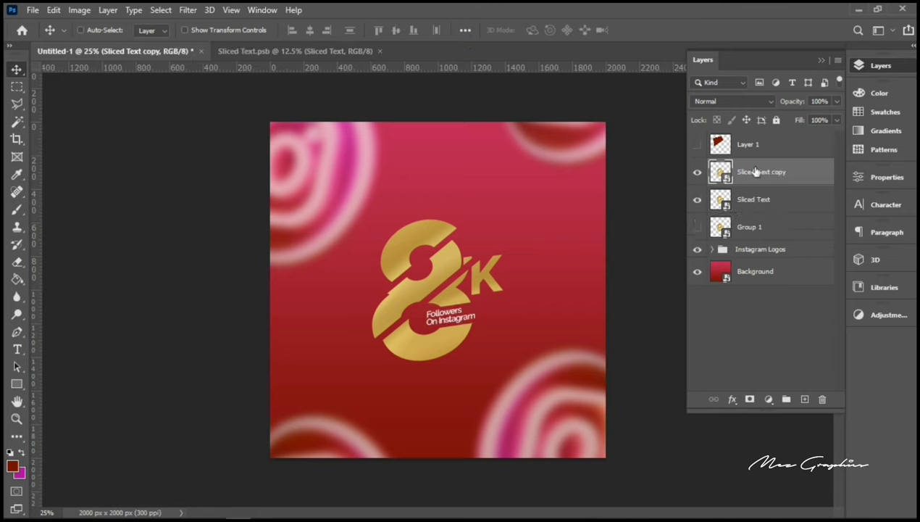
click(715, 101)
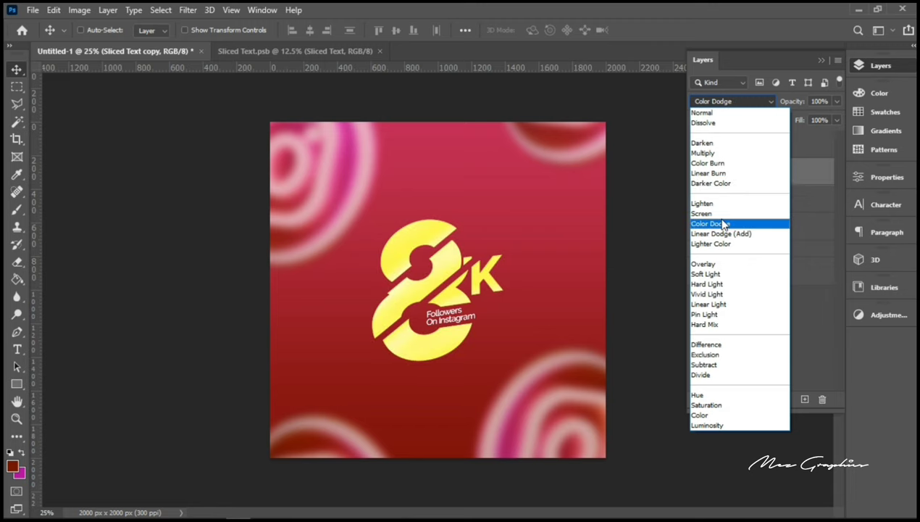
click(717, 213)
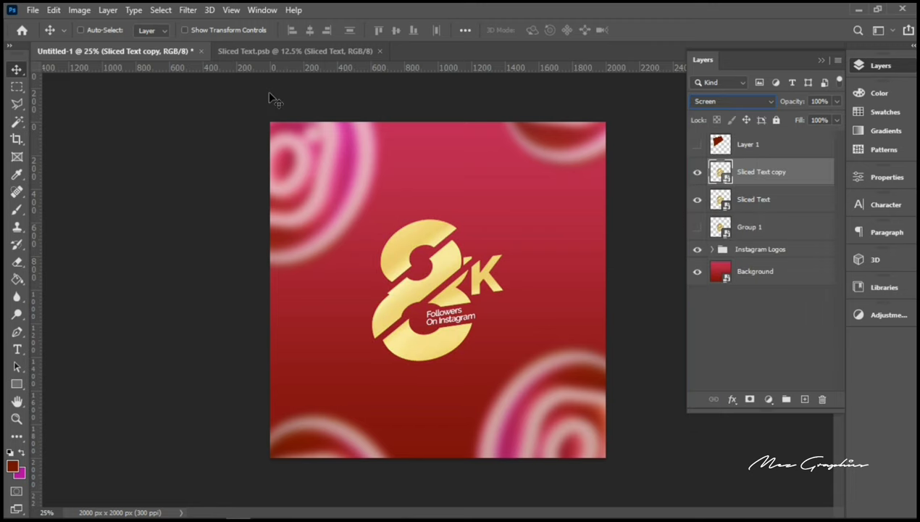
Apply a 7.2-pixel Gaussian Blur to the Screen copy
click(187, 11)
mouse_move(292, 188)
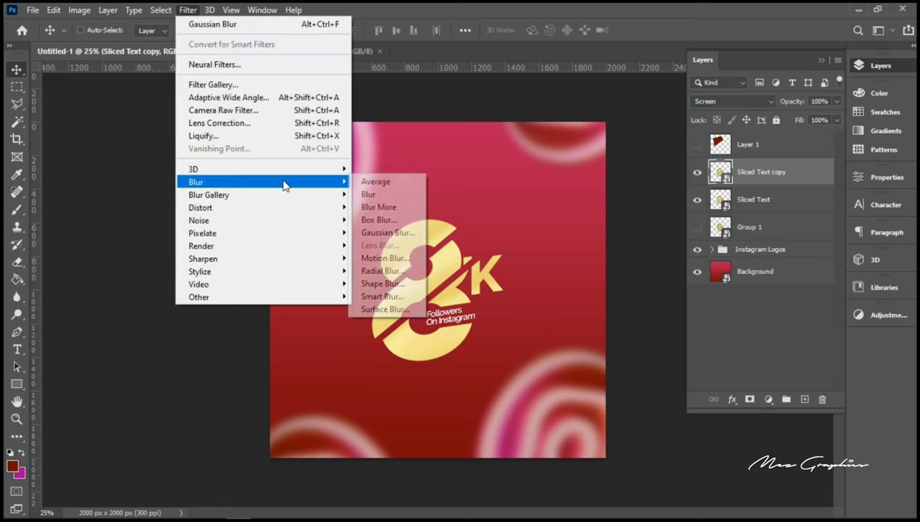
click(385, 232)
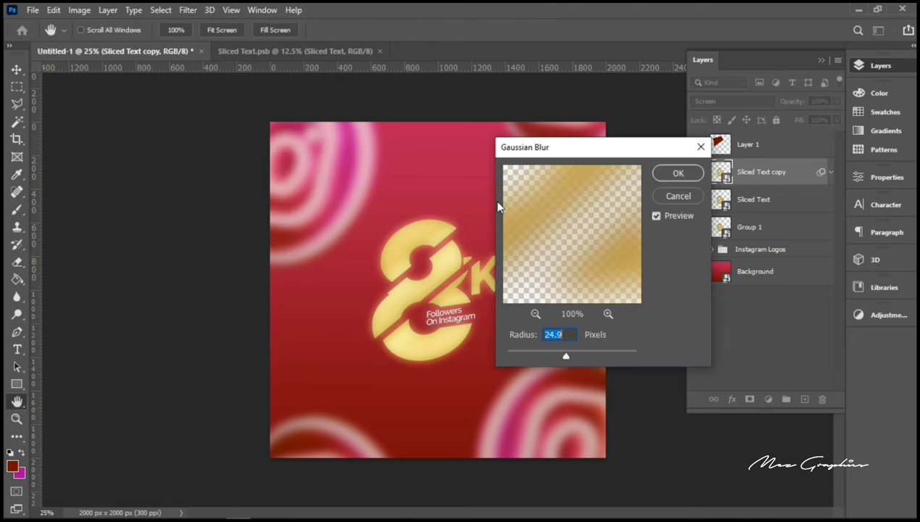
text(7.2)
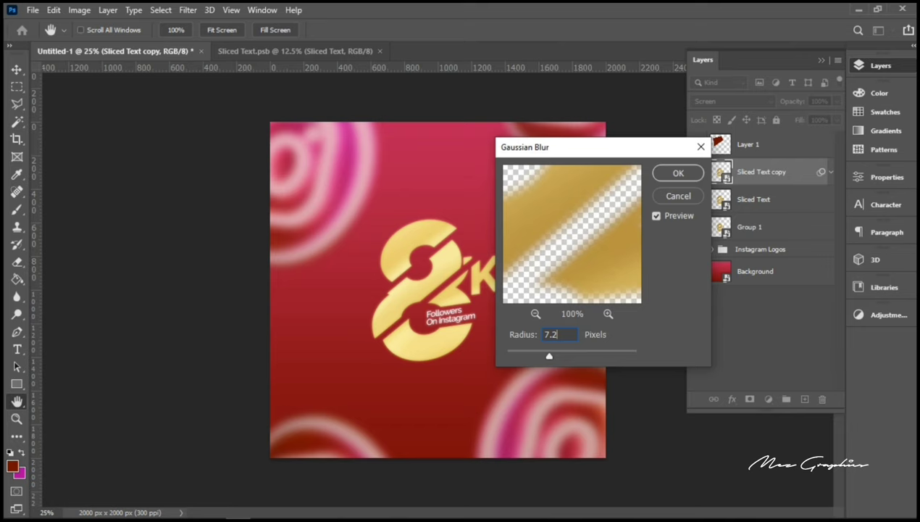
key(Return)
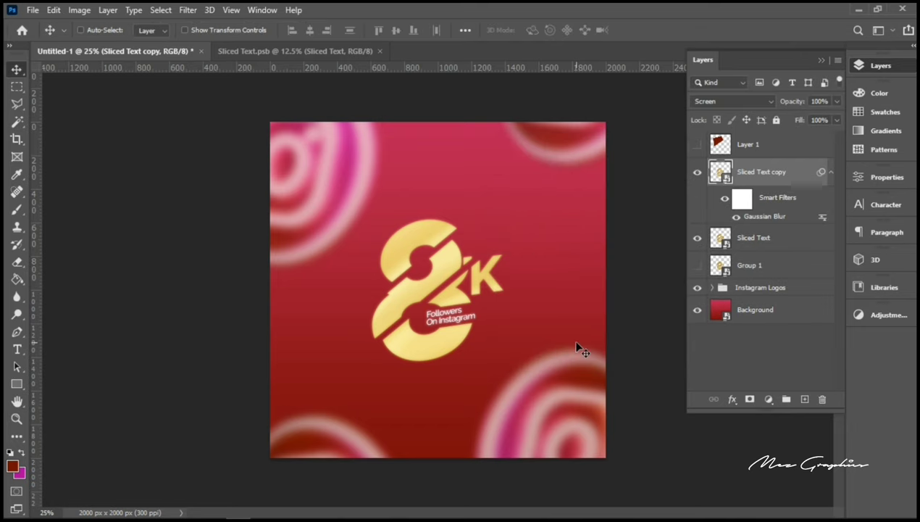
Group both Sliced Text layers and name the group 'Sliced Text'
shift+click(774, 247)
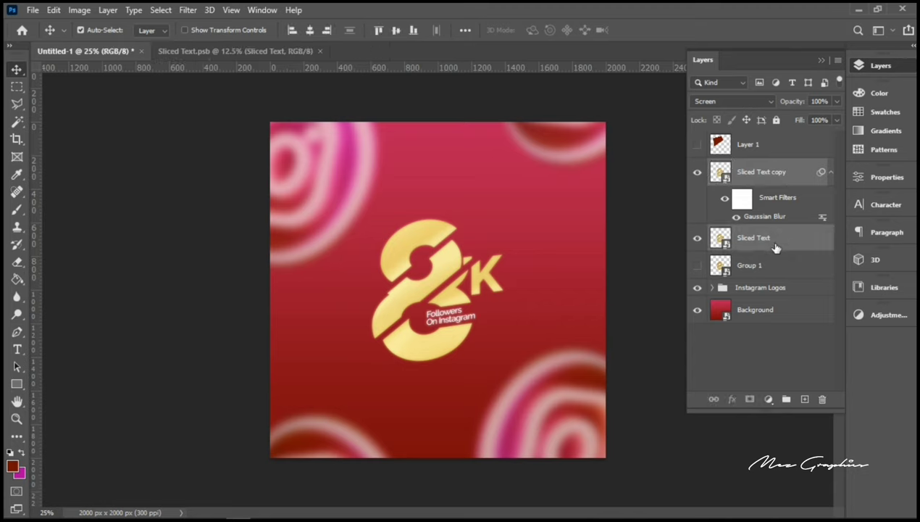
key(ctrl+g)
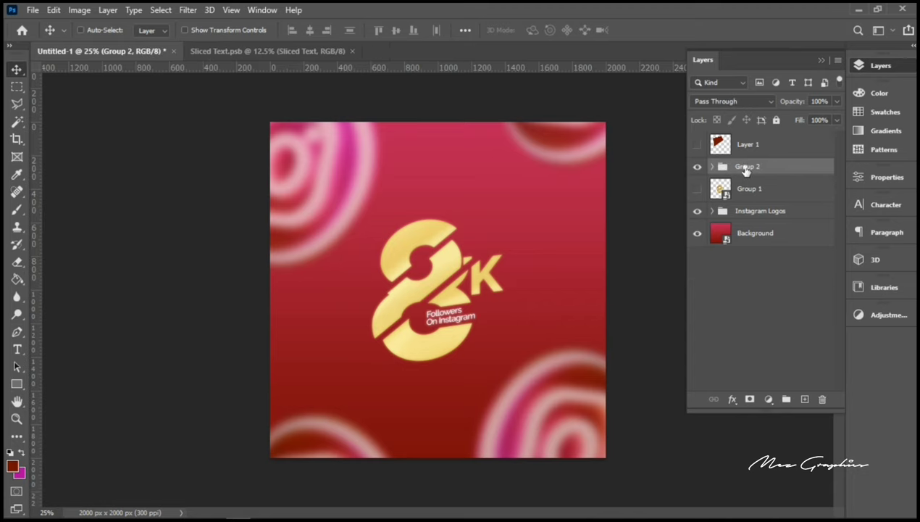
double_click(745, 168)
text(Sliced Text)
key(Return)
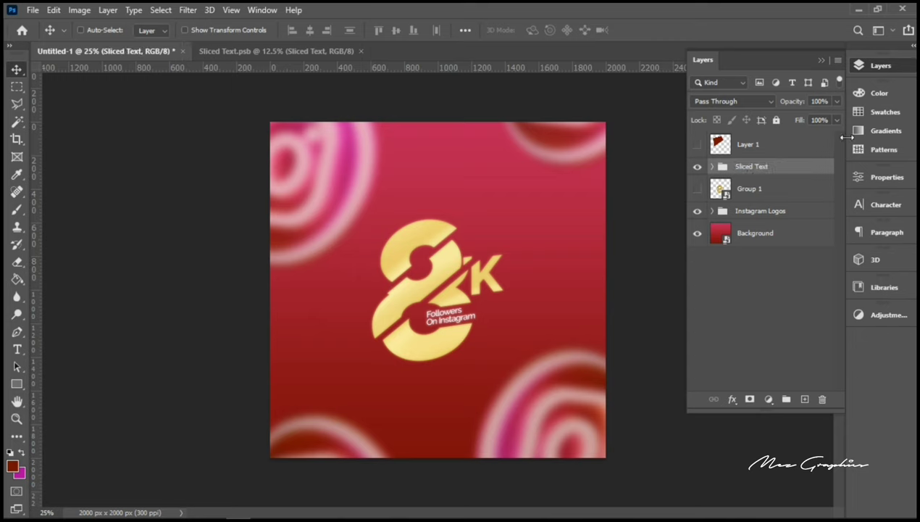
Delete the unused Layer 1 and Group 1
click(797, 145)
key(Delete)
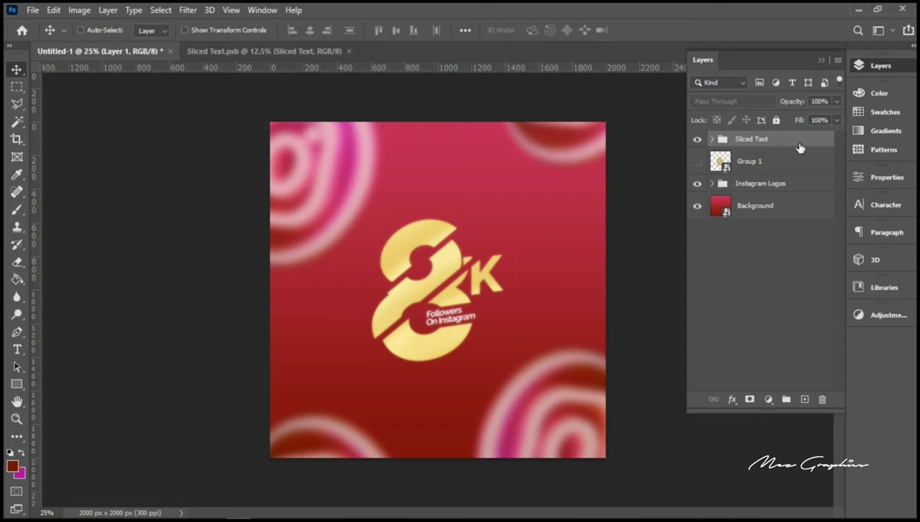
click(793, 162)
key(Delete)
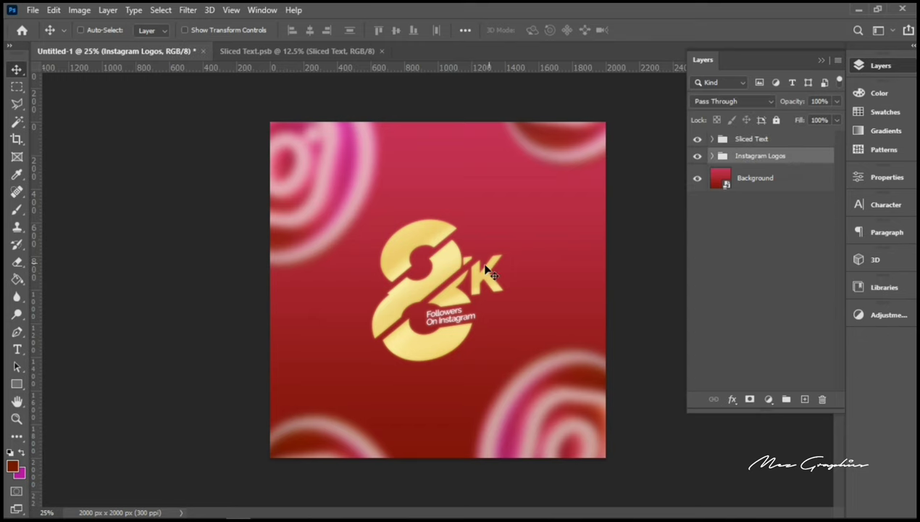
Create a 'Thank You' text layer above the 8K logo and select its text
click(16, 348)
click(408, 196)
click(407, 196)
key(BackSpace)
text(Tha)
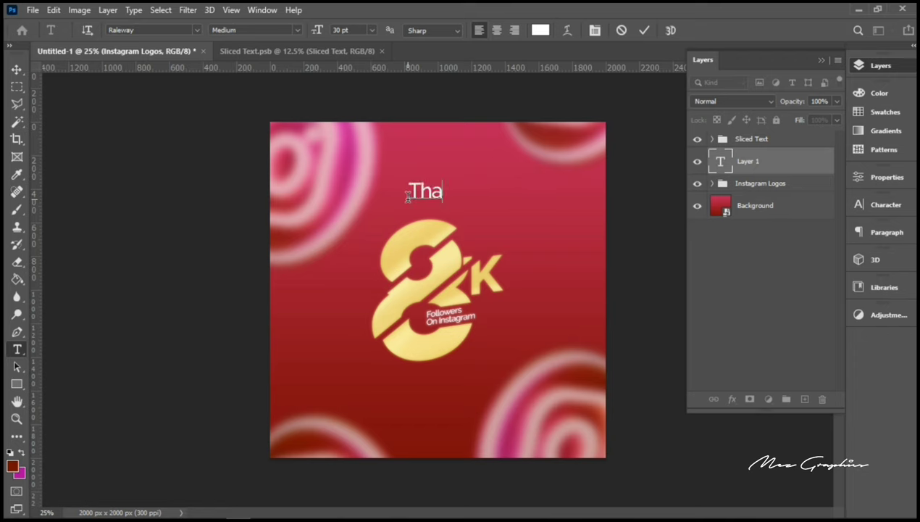
text(nk You)
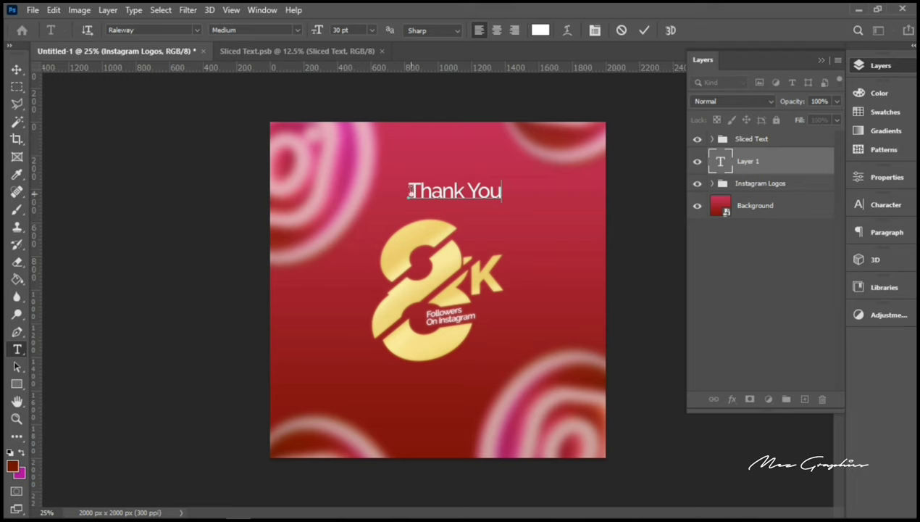
drag(409, 190, 522, 197)
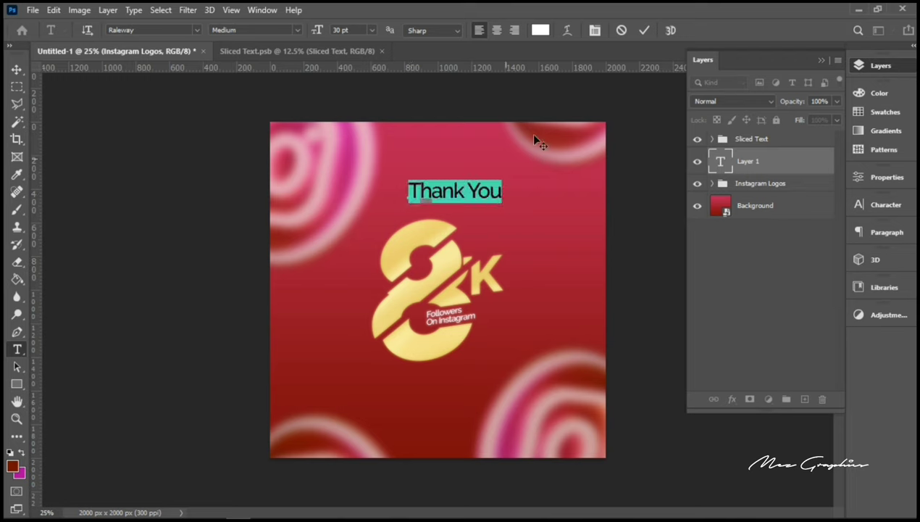
Try 1000 tracking and a 14 pt size on the Thank You text
click(895, 207)
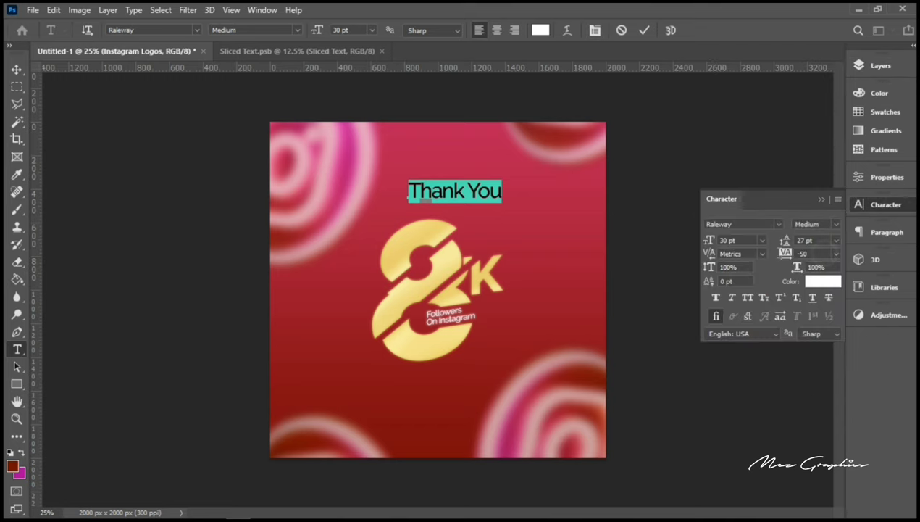
click(780, 255)
text(1000)
key(Return)
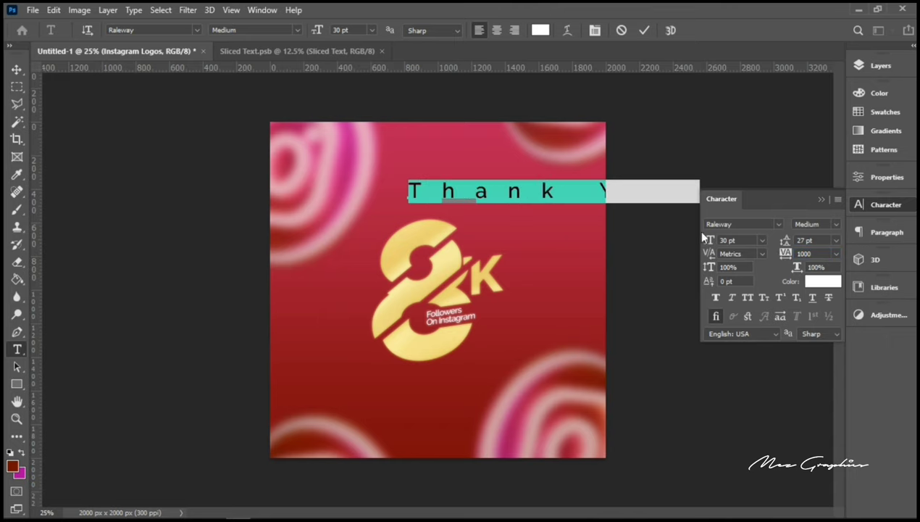
click(371, 30)
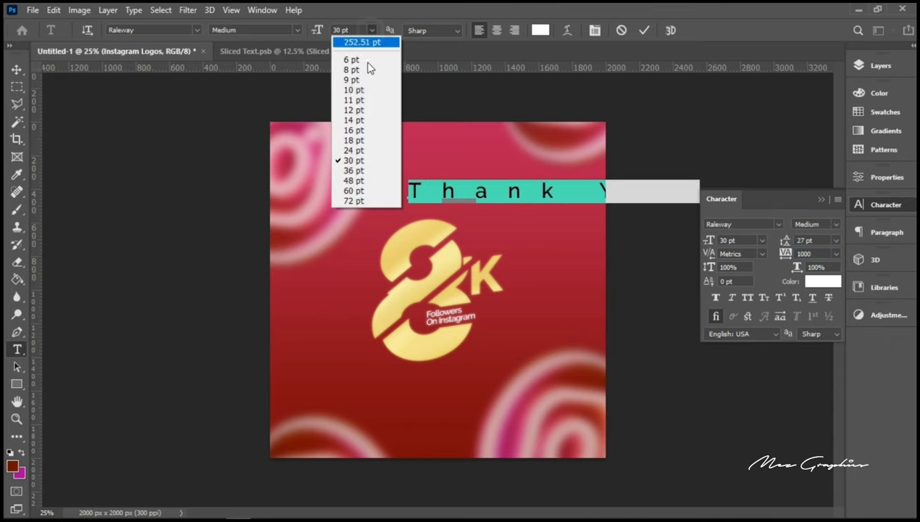
click(354, 118)
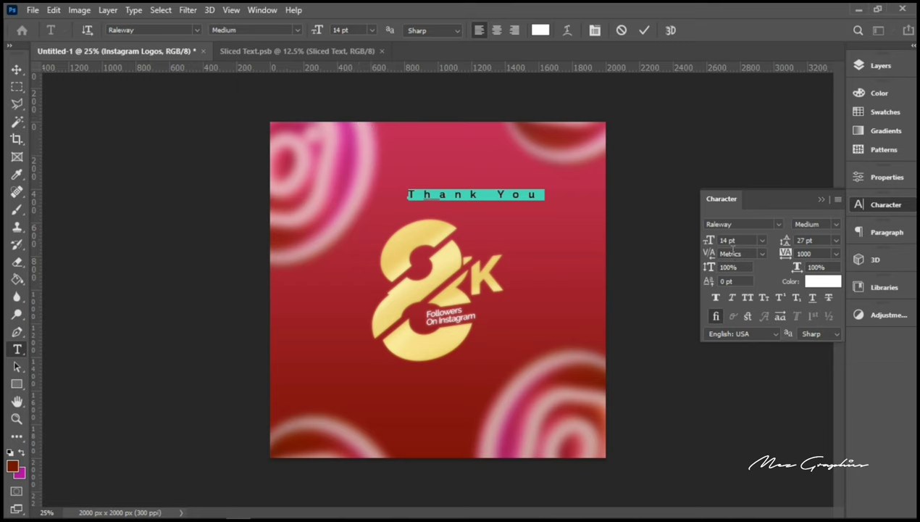
Raise Thank You's tracking to 2000, reduce it to 10 pt, and commit
click(823, 252)
text(200)
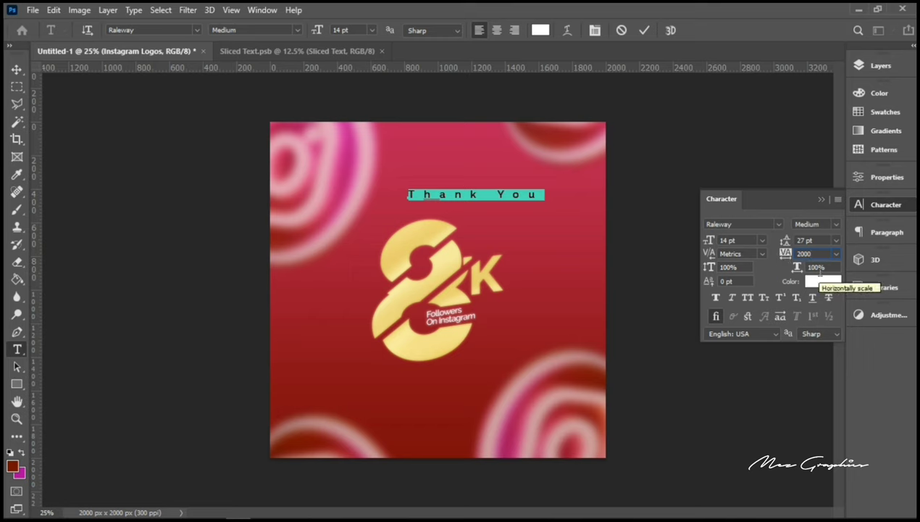
text(0)
key(Return)
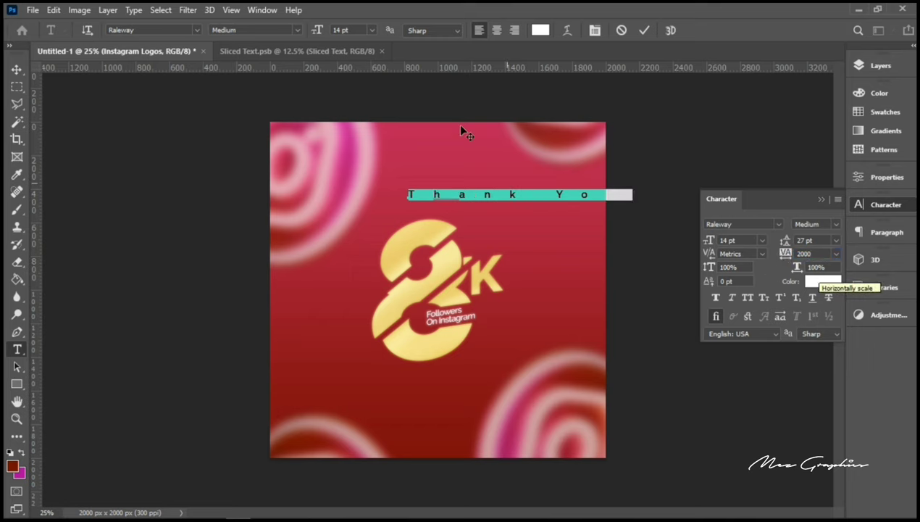
click(372, 32)
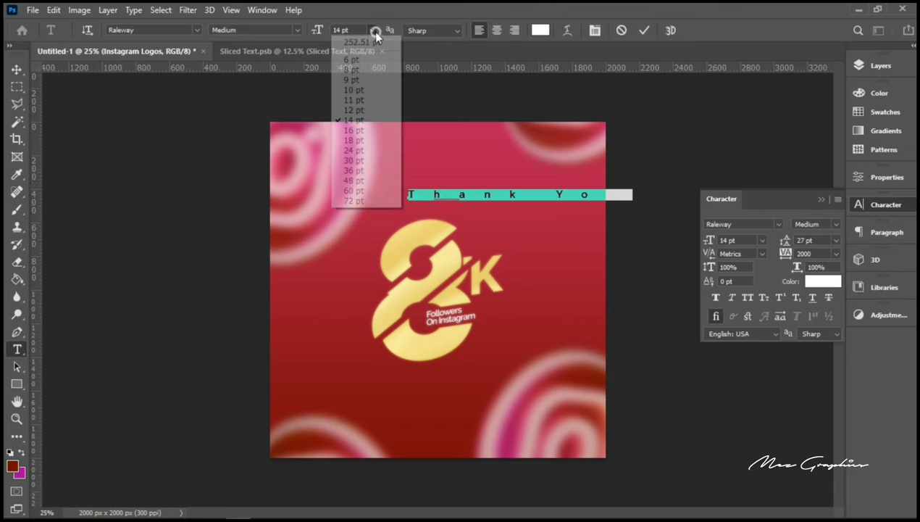
click(375, 91)
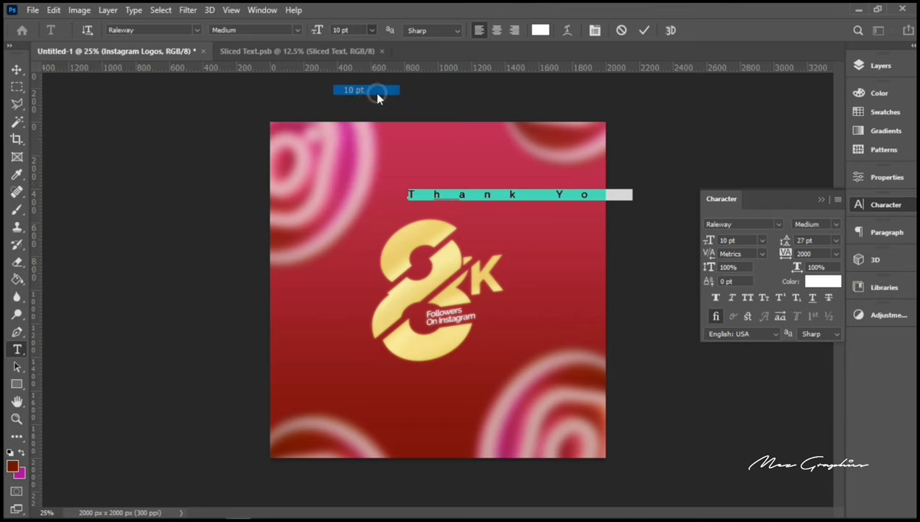
click(643, 32)
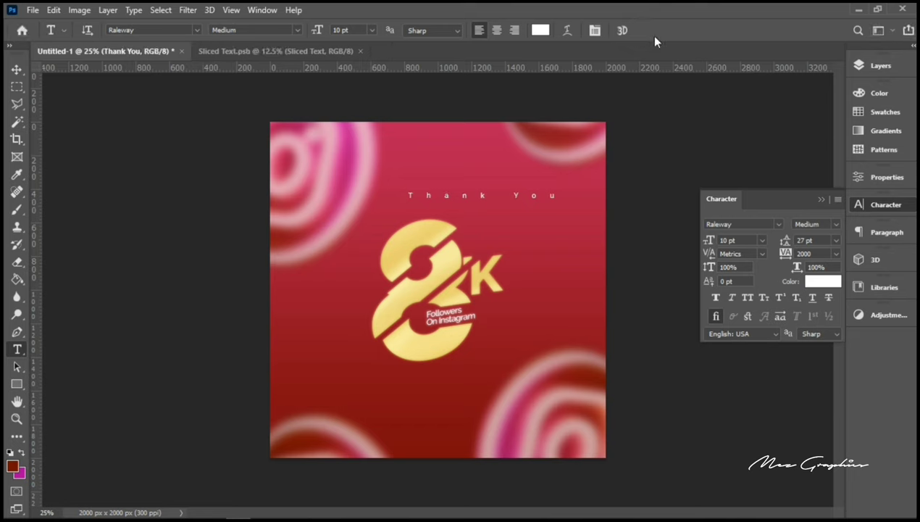
Centre the Thank You line horizontally on the canvas
key(ctrl+a)
click(17, 69)
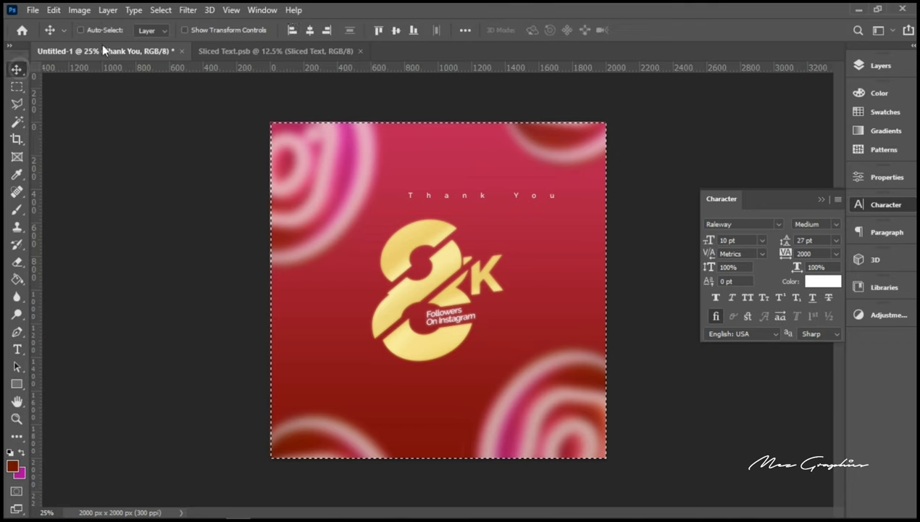
click(310, 30)
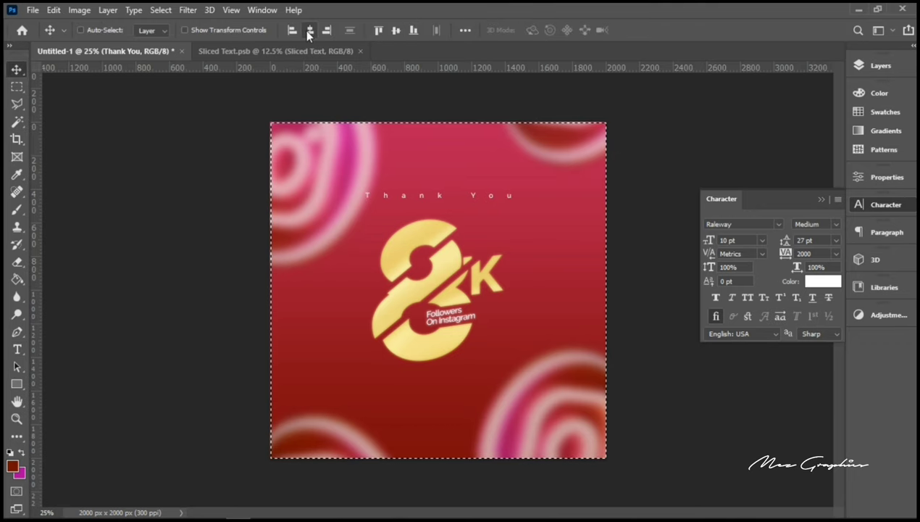
key(ctrl+d)
Scale Thank You down to about 80% and nudge it slightly lower
key(ctrl+t)
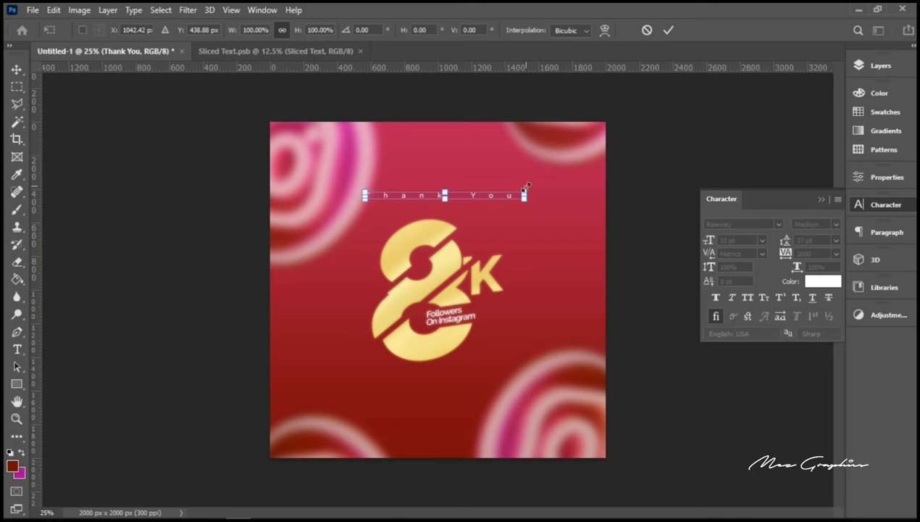
drag(524, 190, 508, 194)
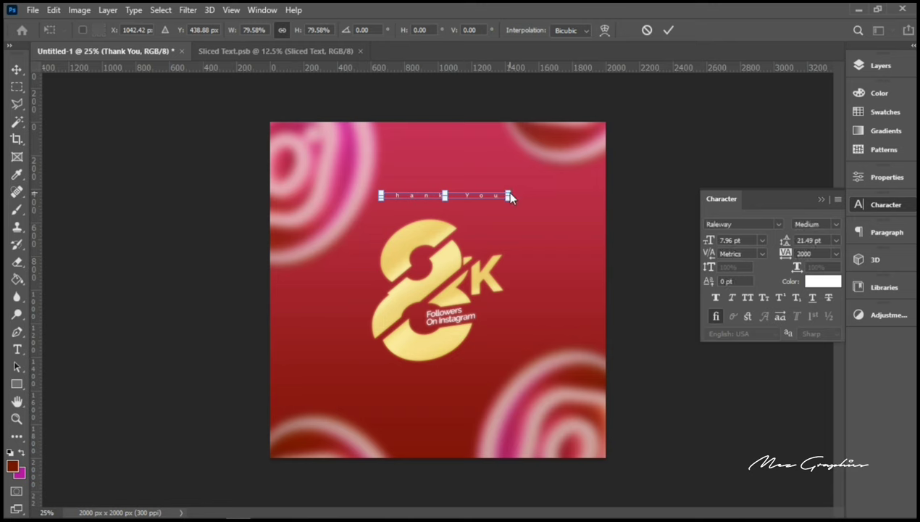
key(Return)
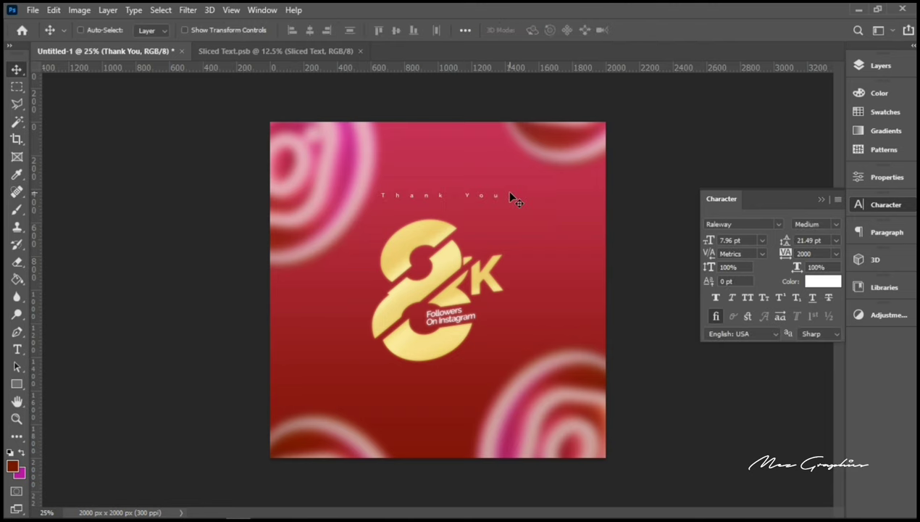
key(shift+Down)
Type 'Mez Graphics' as a new text line below the 8K graphic
click(18, 349)
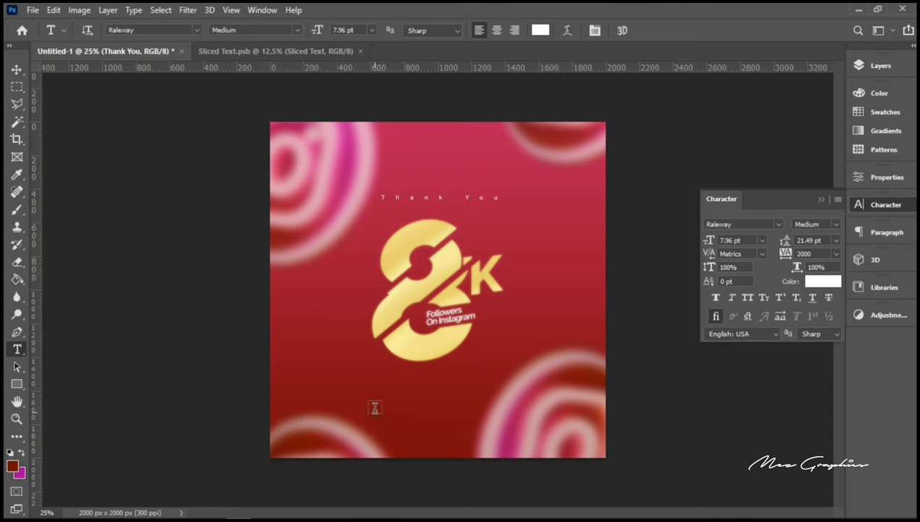
click(375, 408)
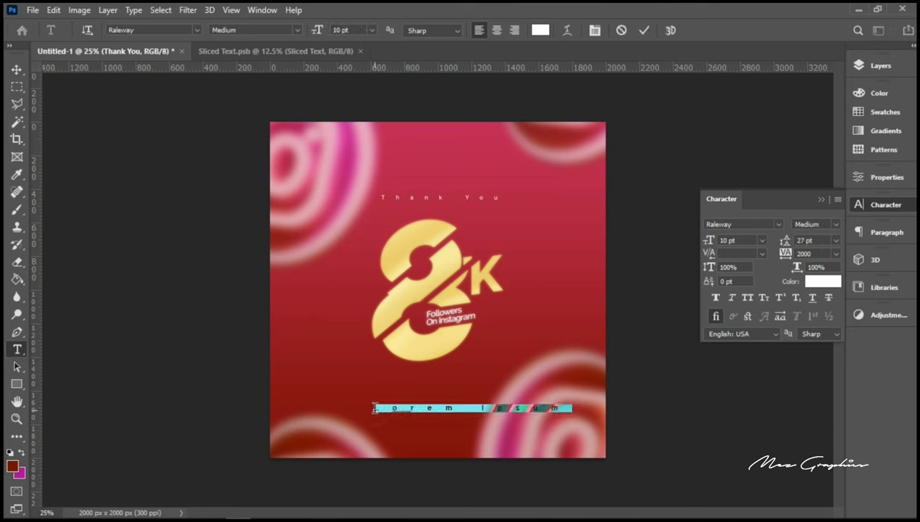
text(Me)
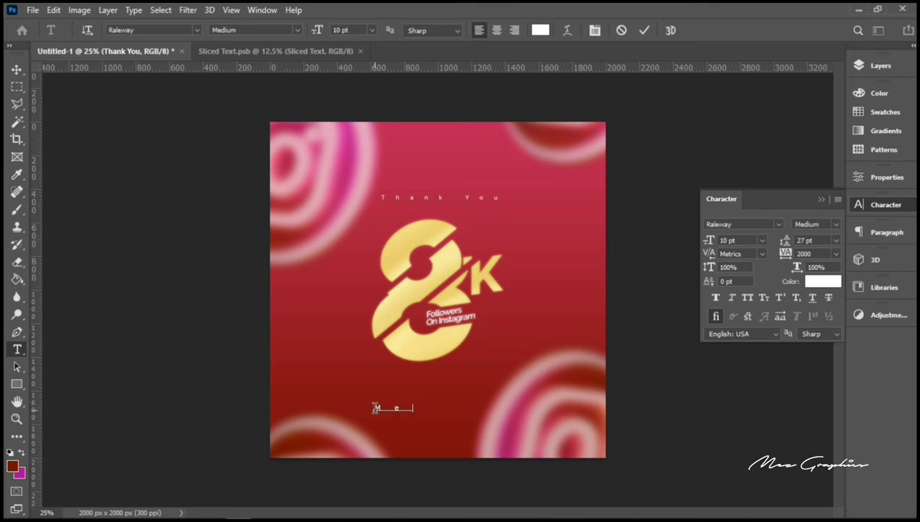
text(z Graphics)
drag(375, 407, 619, 382)
Give the signature 0 tracking and the Autograf font, then commit it
click(805, 254)
text(0)
key(Return)
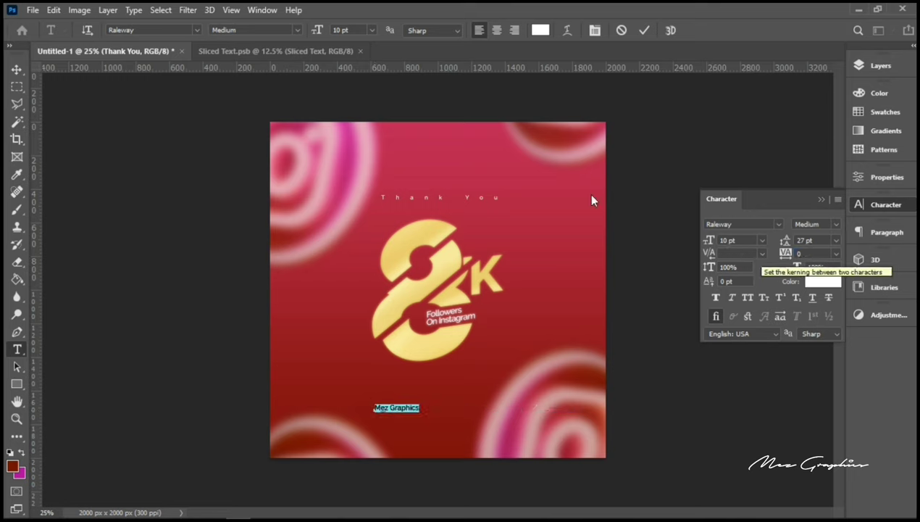
click(174, 30)
text(autograf PERSONAL U...)
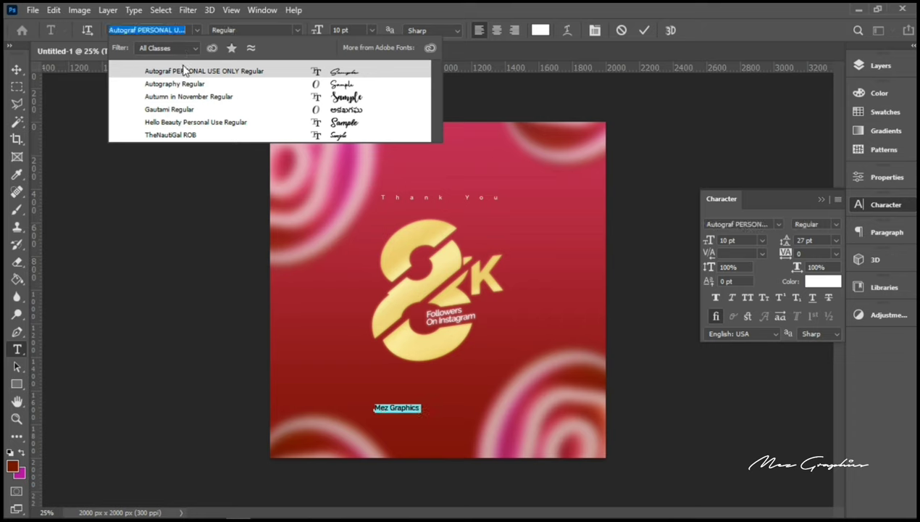
click(182, 69)
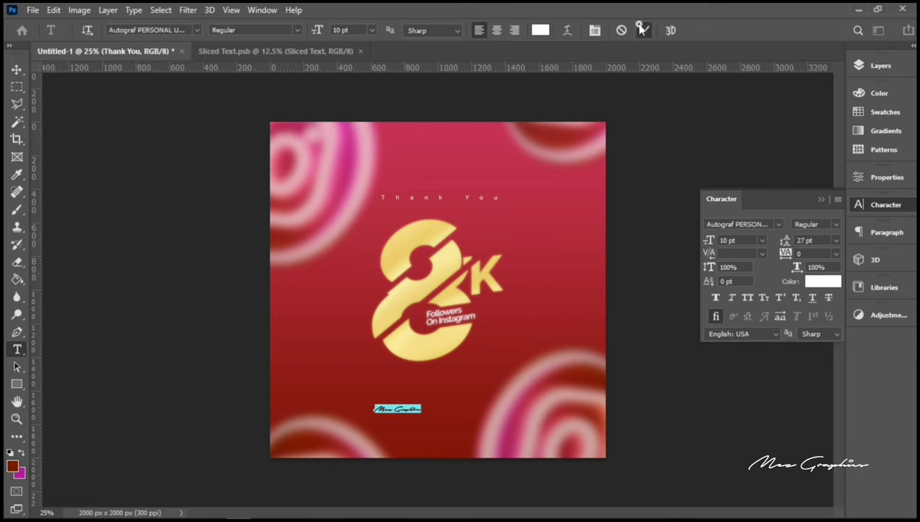
click(642, 29)
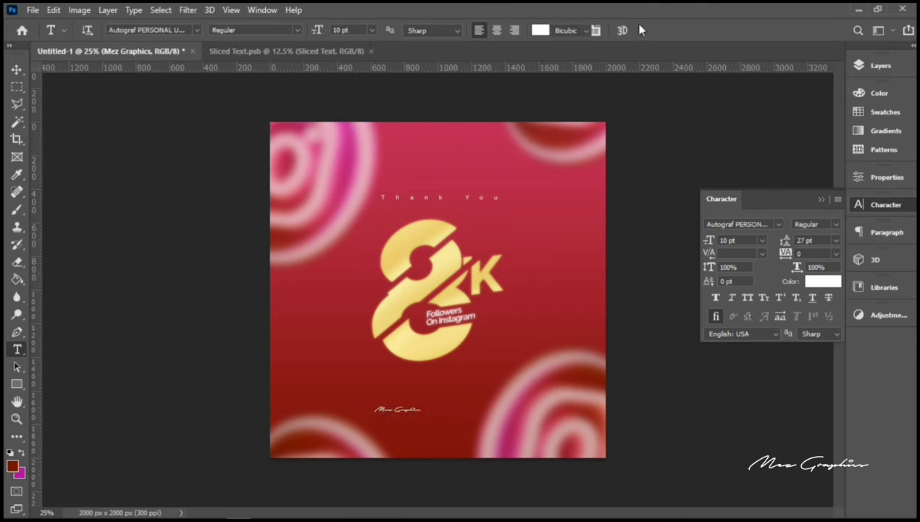
Scale the Mez Graphics signature up to about 14.58 pt
key(ctrl+t)
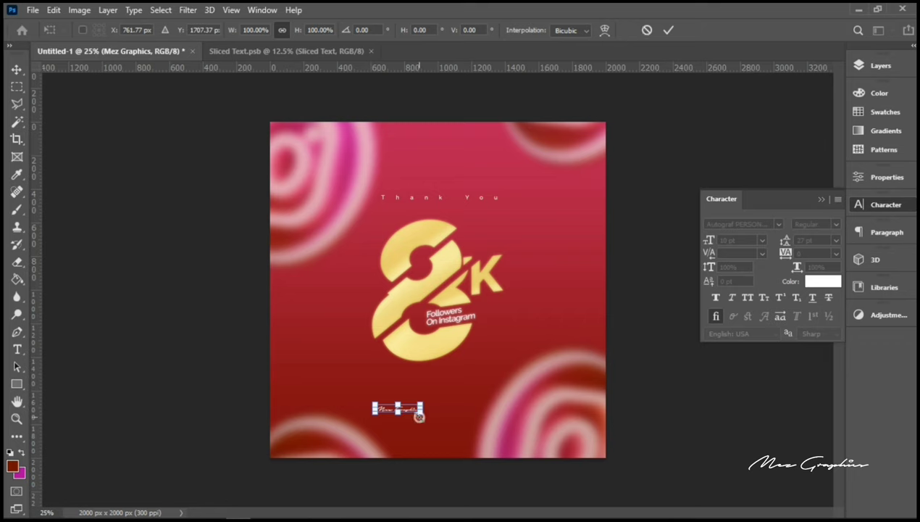
drag(418, 416, 428, 422)
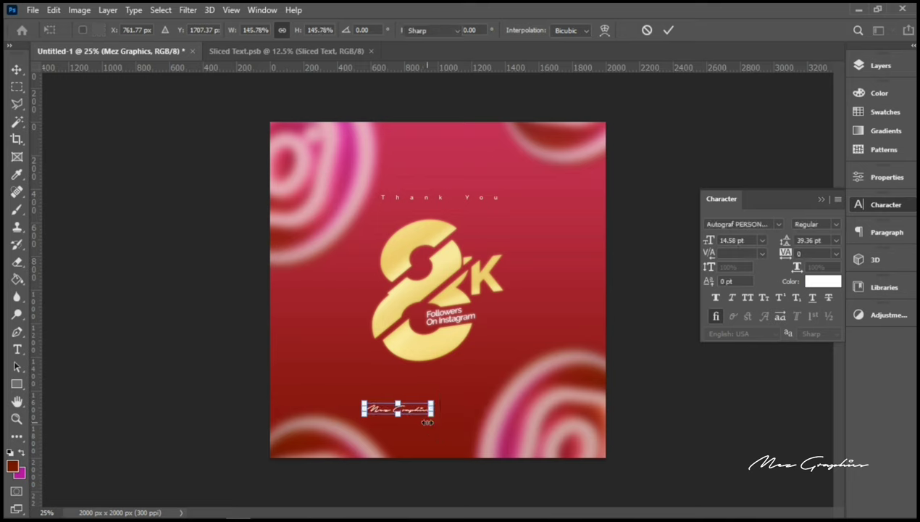
key(Return)
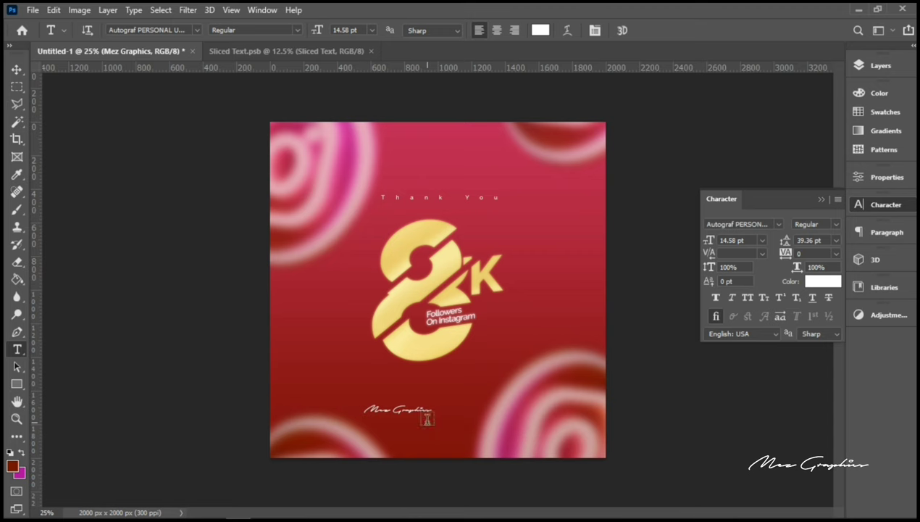
Centre the signature horizontally on the canvas and nudge it slightly upward
key(ctrl+a)
click(16, 71)
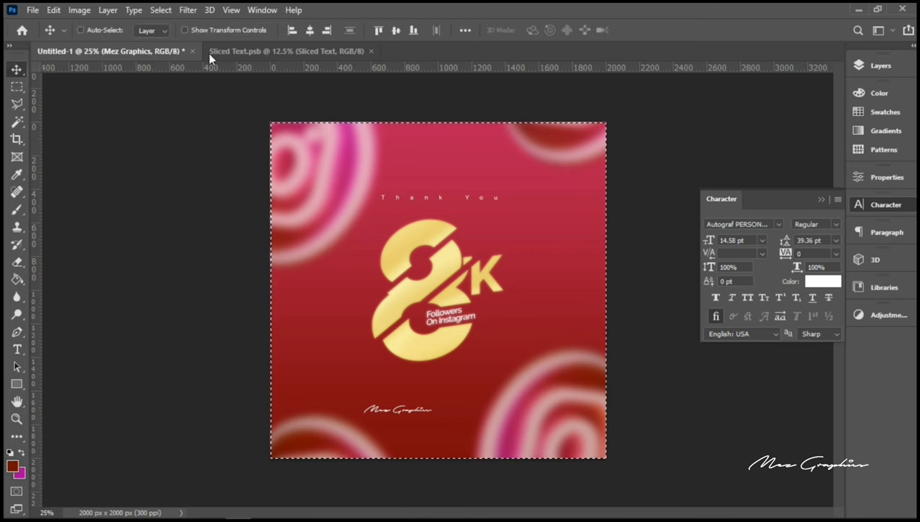
click(308, 32)
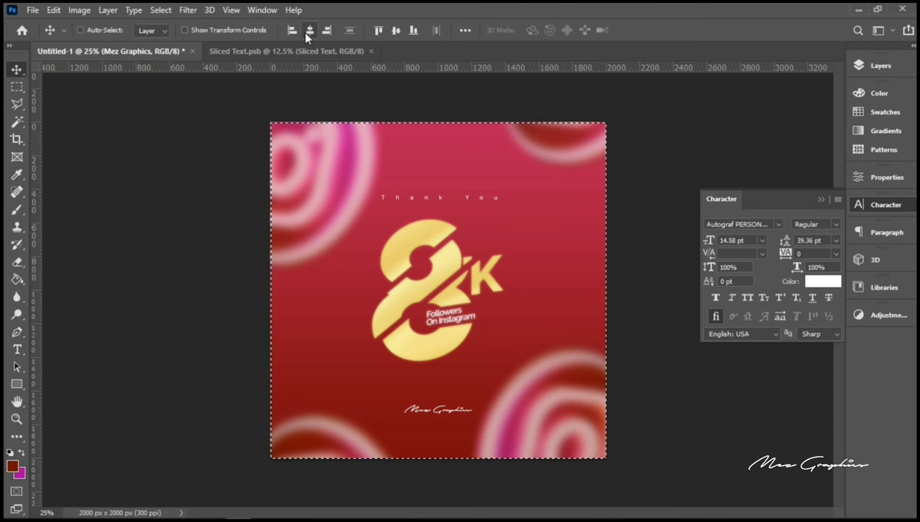
key(ctrl)
key(ctrl+d)
key(shift+Up)
key(shift+Up)
key(shift+Up)
key(shift+Up)
key(shift+Up)
key(shift+Up)
key(shift+Up)
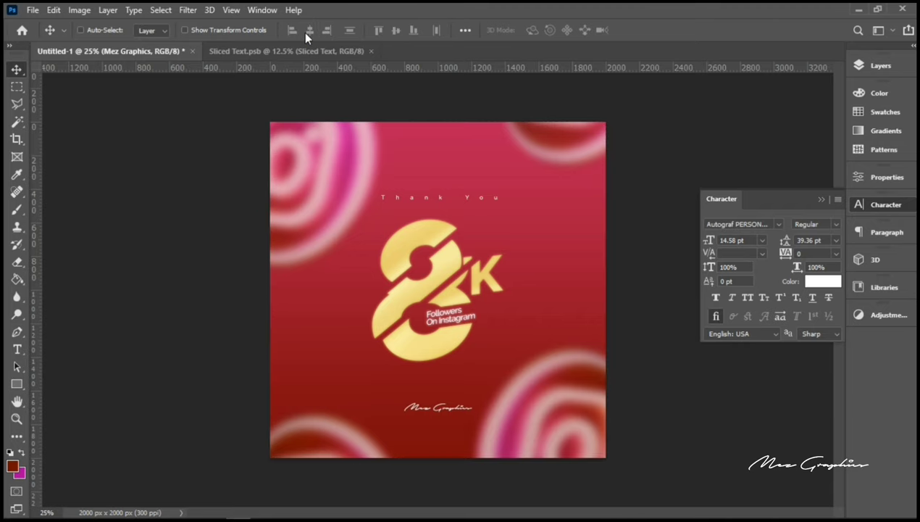
key(shift+Up)
key(shift+Up)
key(shift+Up)
key(shift+Up)
key(shift+Up)
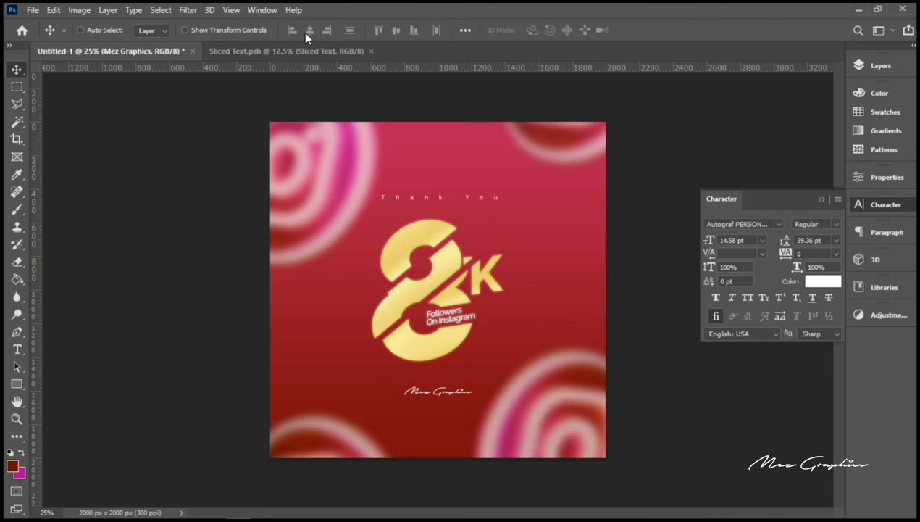
key(shift+Up)
key(shift+Up)
key(shift+Up)
key(shift+Down)
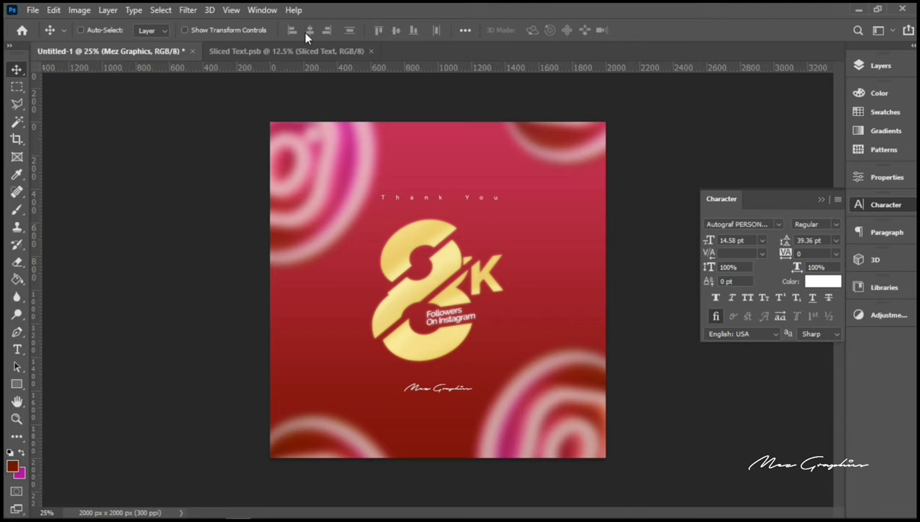
key(shift+Up)
Group the Thank You and Mez Graphics layers into a group named Text
click(859, 66)
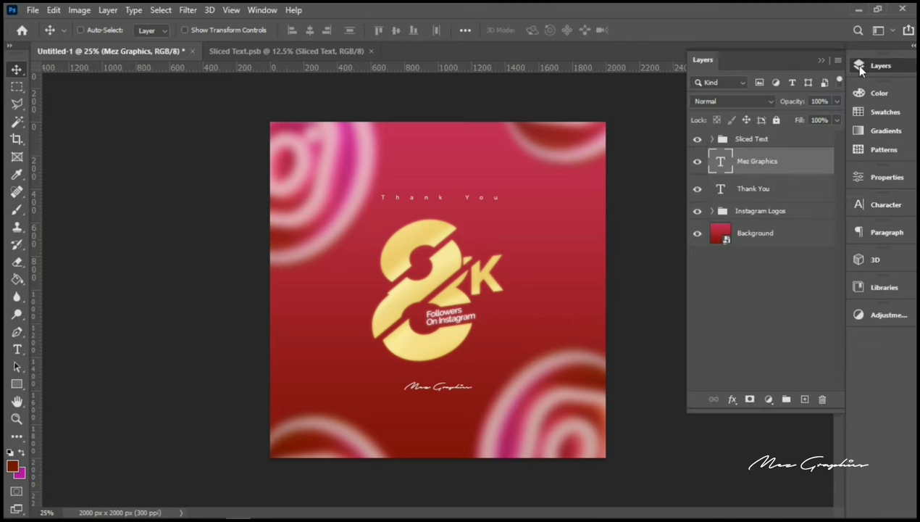
ctrl+click(757, 189)
key(ctrl+g)
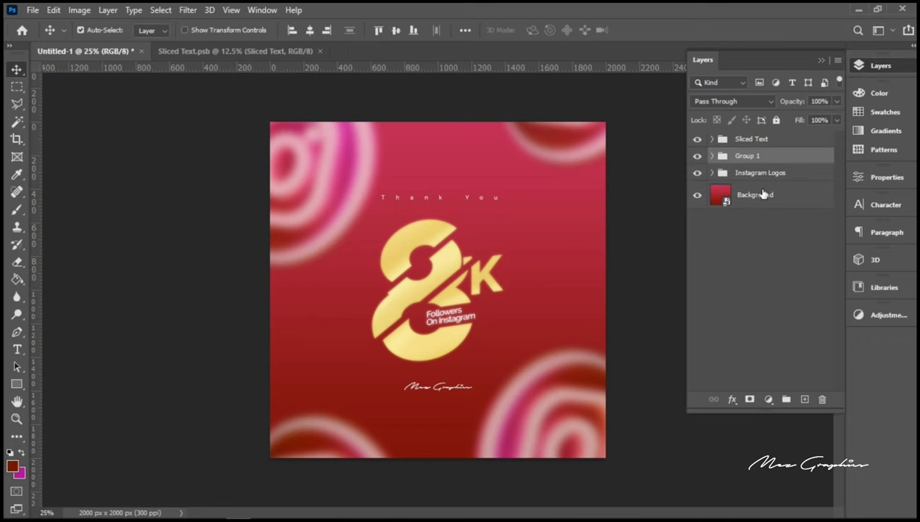
double_click(747, 155)
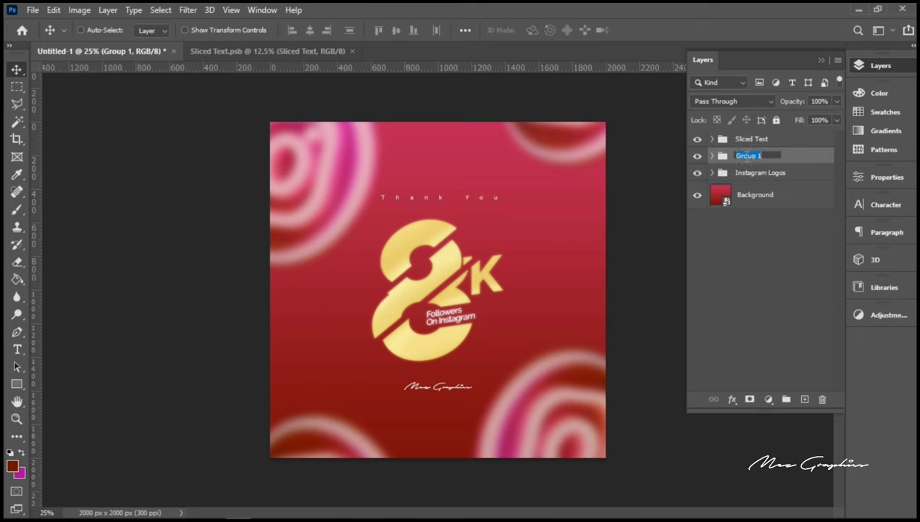
key(BackSpace)
text(Text)
key(Return)
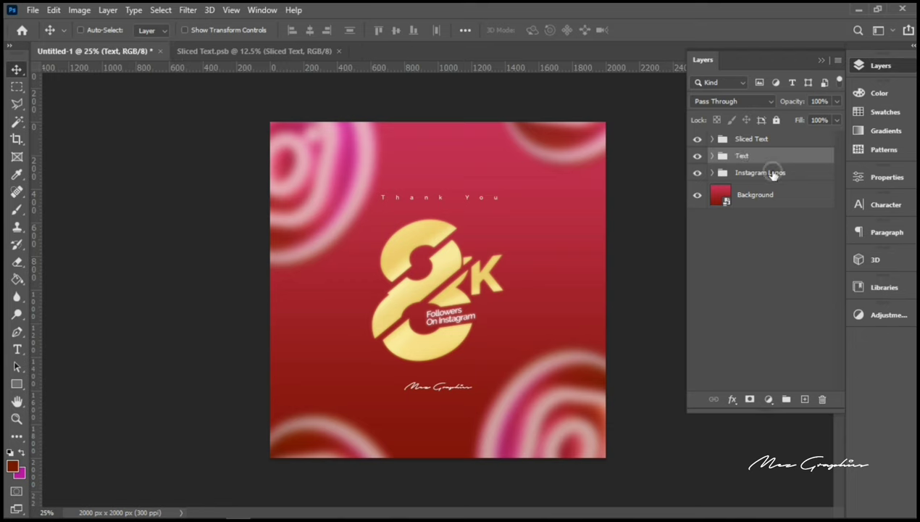
Group Instagram Logos and Background into a group named BG
click(769, 173)
ctrl+click(767, 197)
key(ctrl+g)
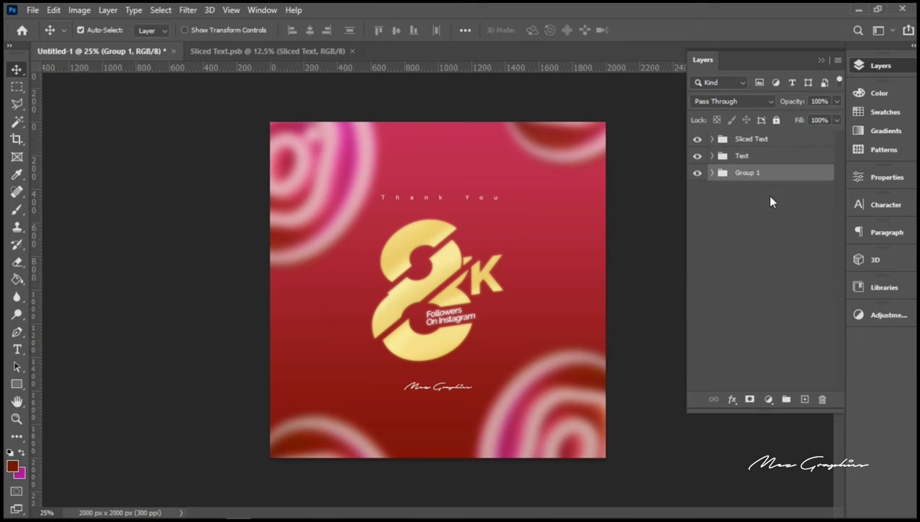
double_click(751, 173)
text(BG)
key(Return)
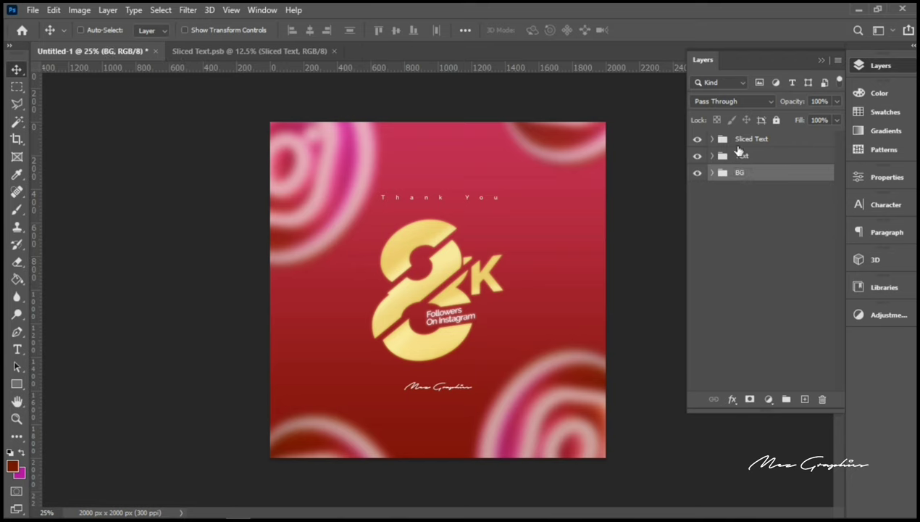
Combine the Sliced Text and Text groups into Group 1
key(ctrl+alt+shift+a)
click(743, 154)
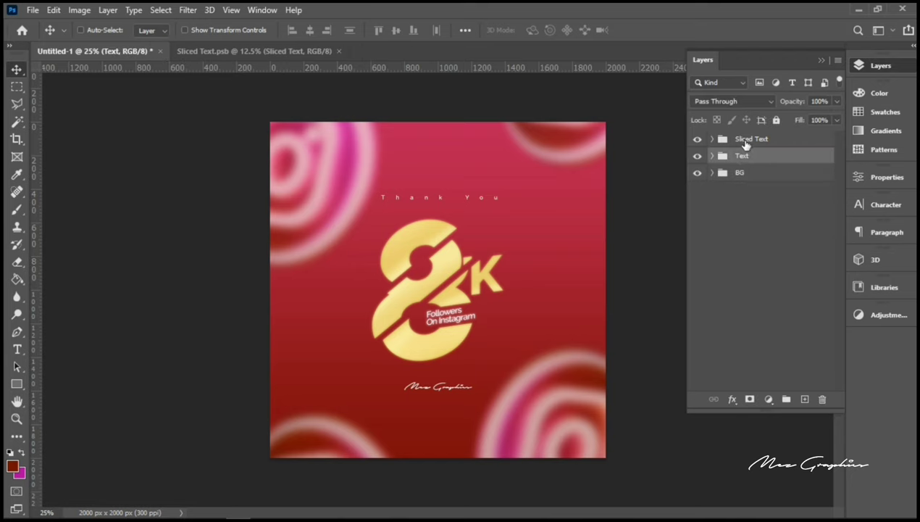
shift+click(746, 143)
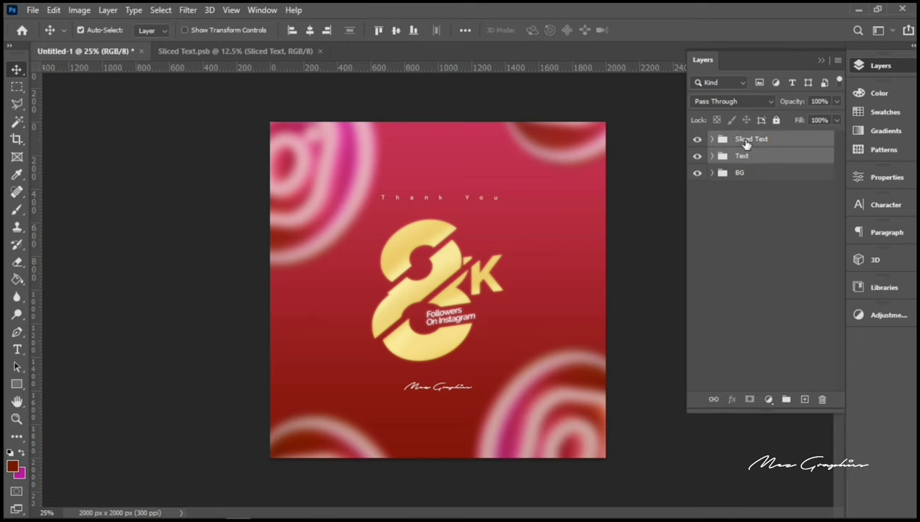
key(ctrl+g)
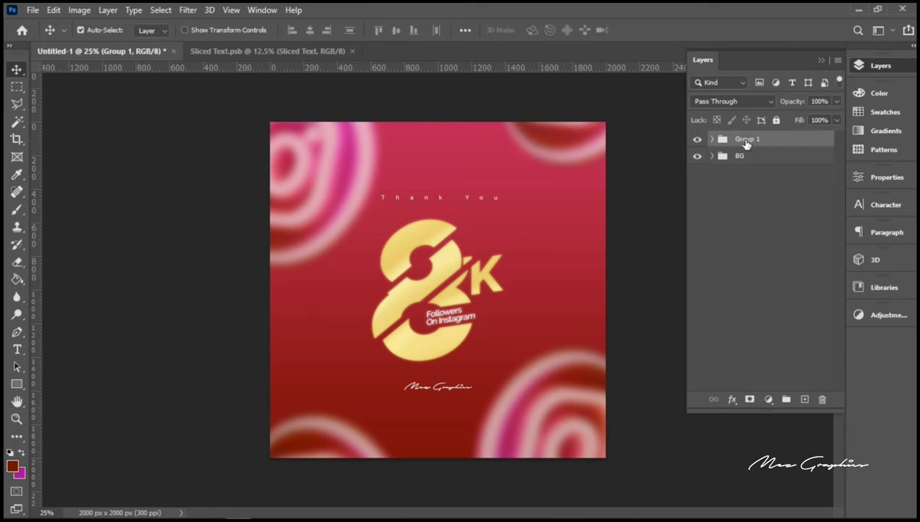
key(ctrl+a)
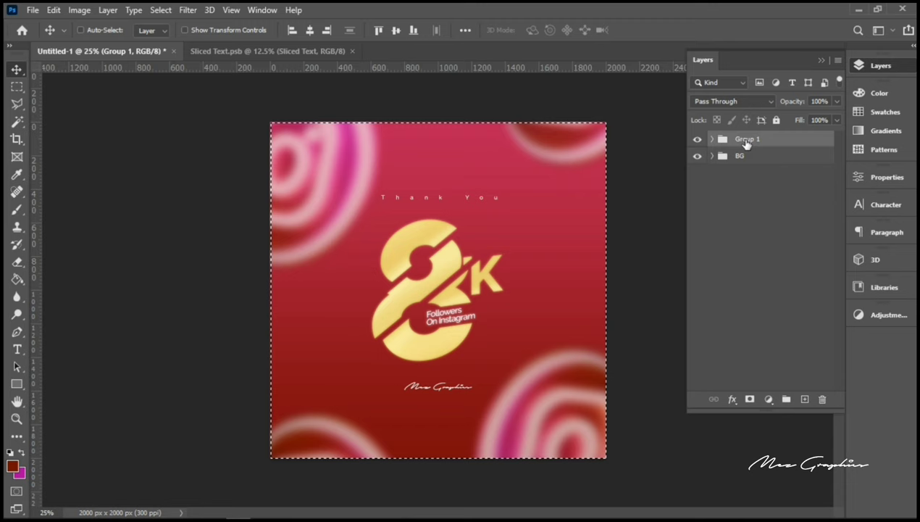
Align Group 1 to the canvas's horizontal and vertical centres, then deselect
click(312, 31)
click(397, 30)
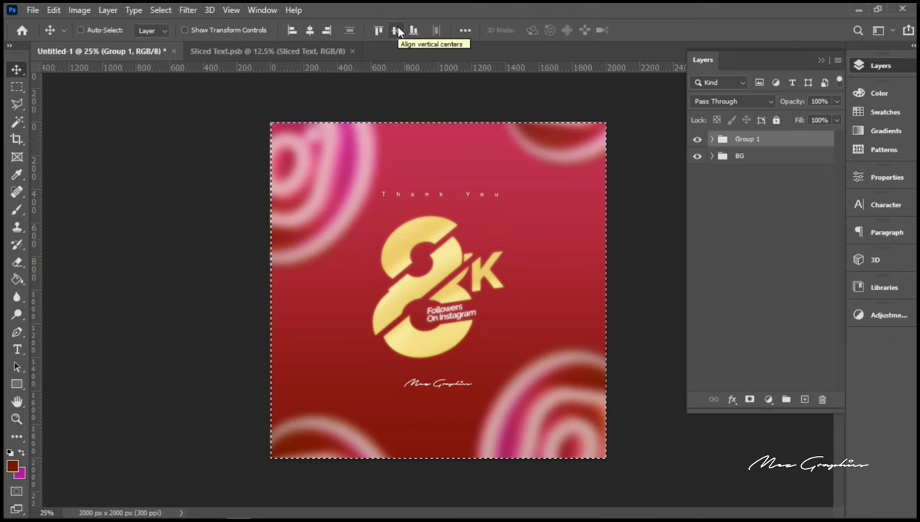
key(ctrl+d)
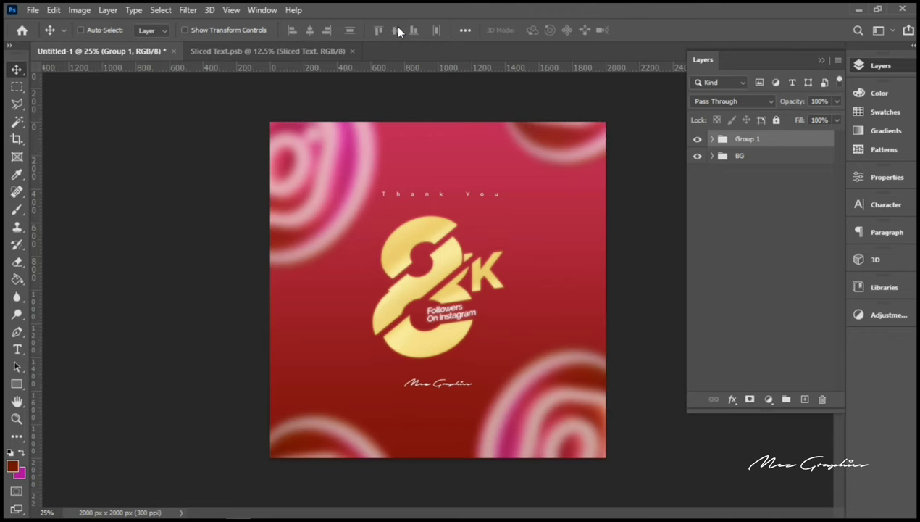